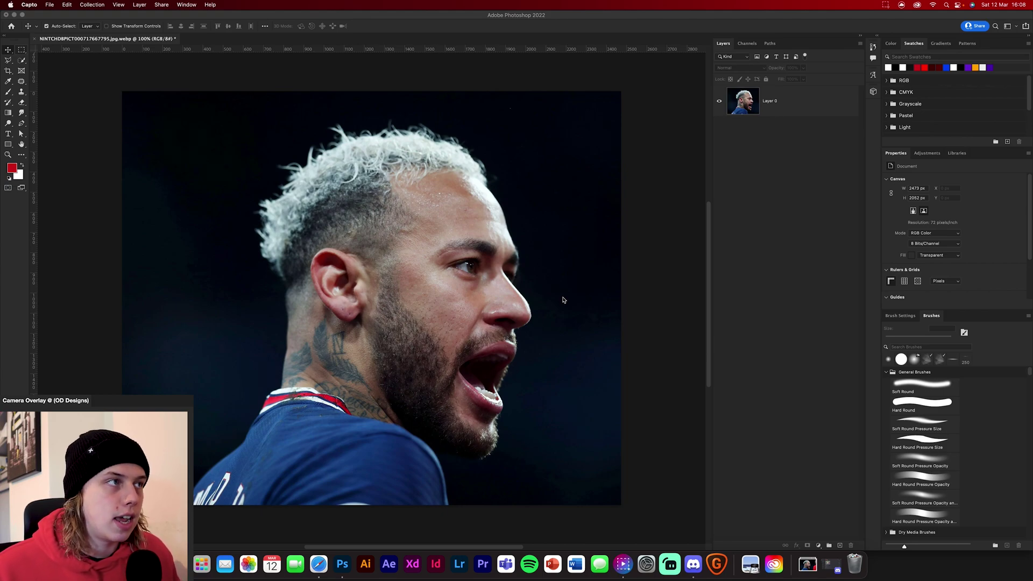
Convert Layer 0 into a smart object
left_click(796, 100)
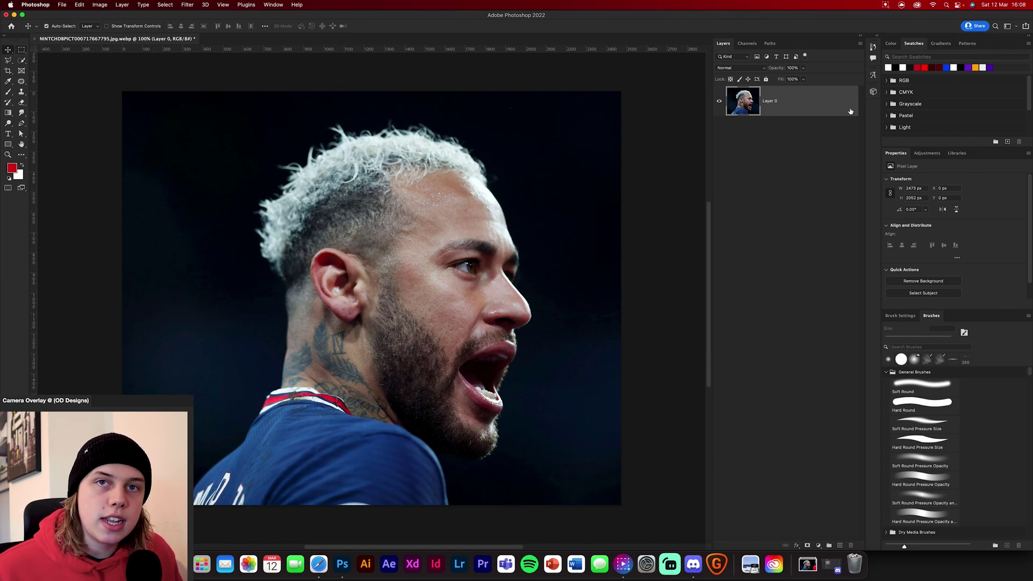
right_click(821, 106)
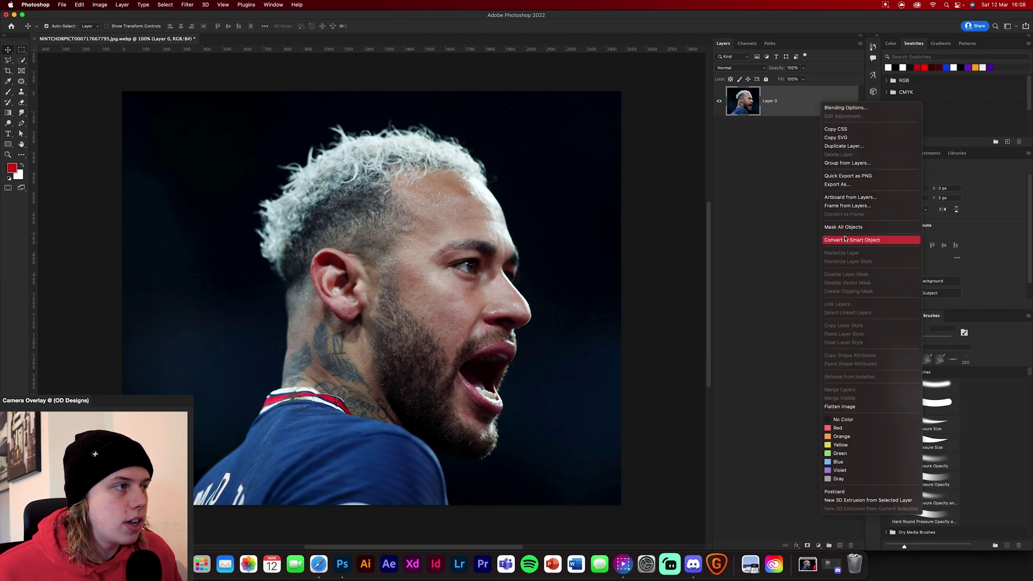
left_click(827, 240)
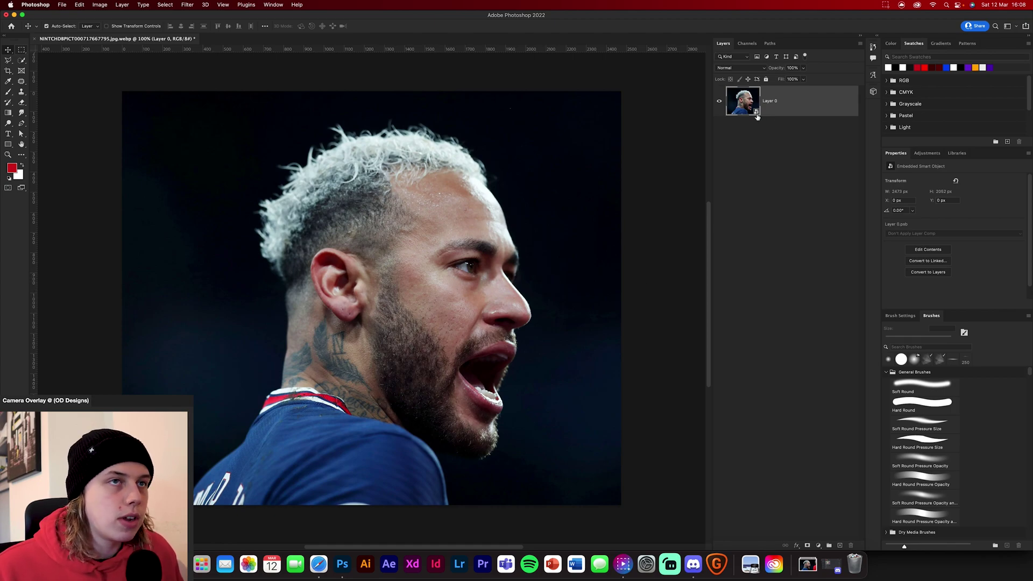
Open Neural Filters for the layer and inspect the dark background up close for compression artefacts
left_click(187, 5)
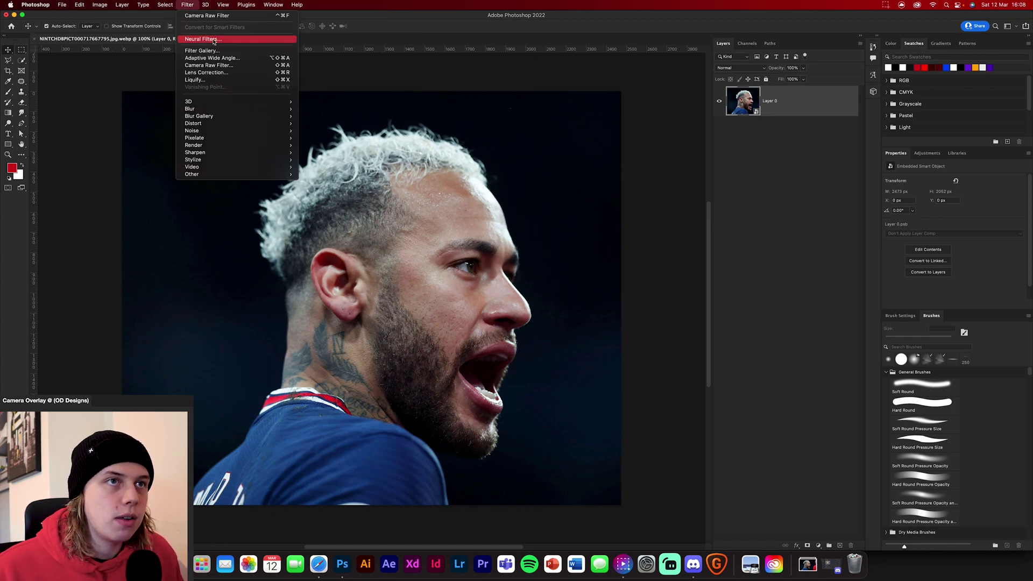
left_click(255, 40)
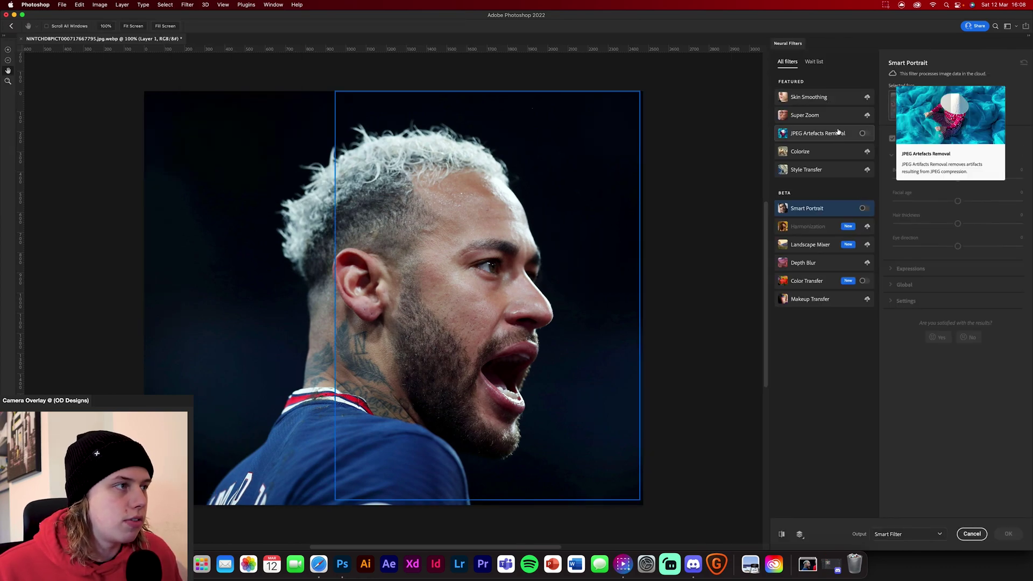
mouse_move(827, 222)
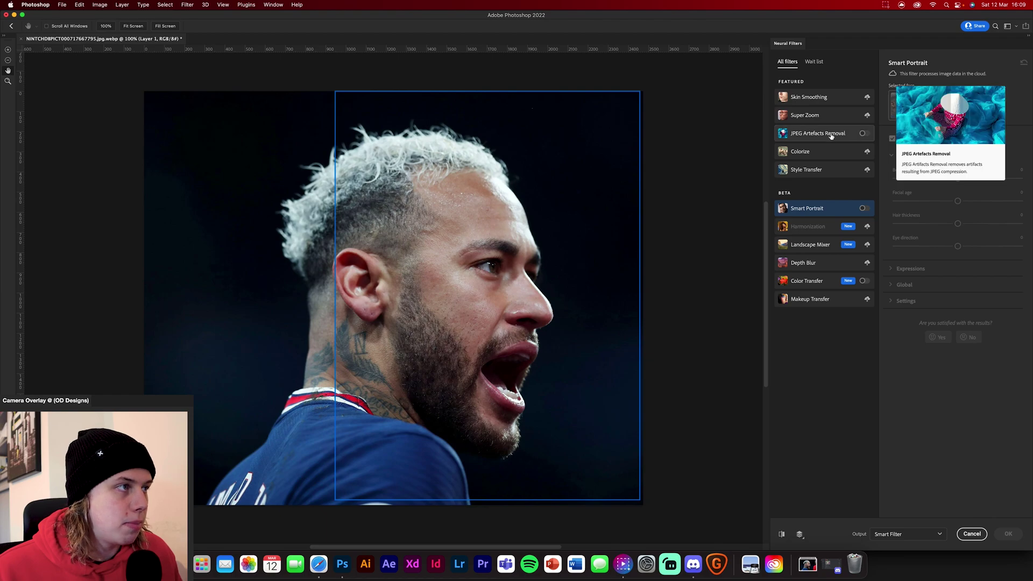
mouse_move(809, 139)
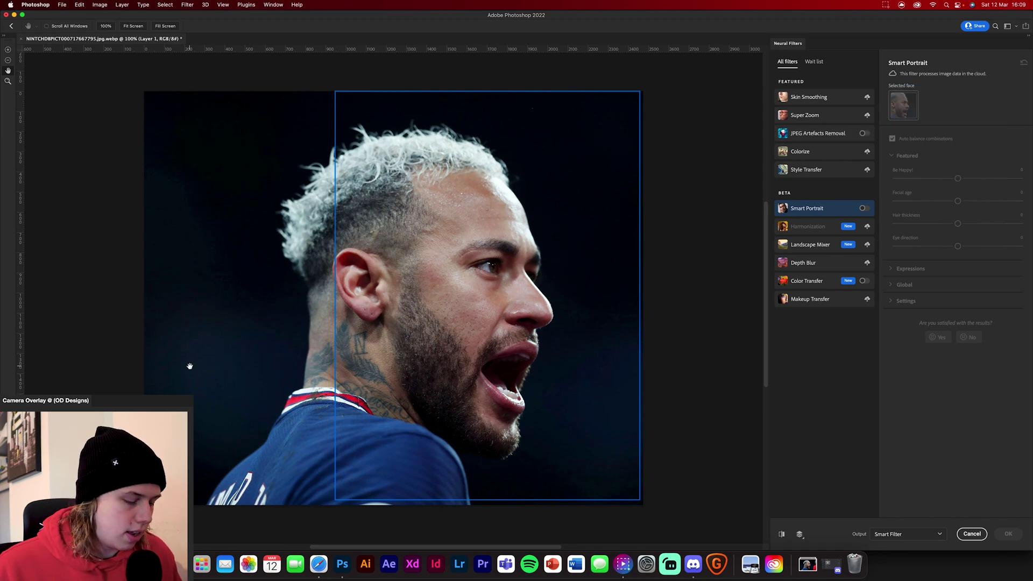
key("super+equal")
key("super+equal")
key("super+equal")
scroll(190, 365, "left", 15)
scroll(189, 365, "down", 8)
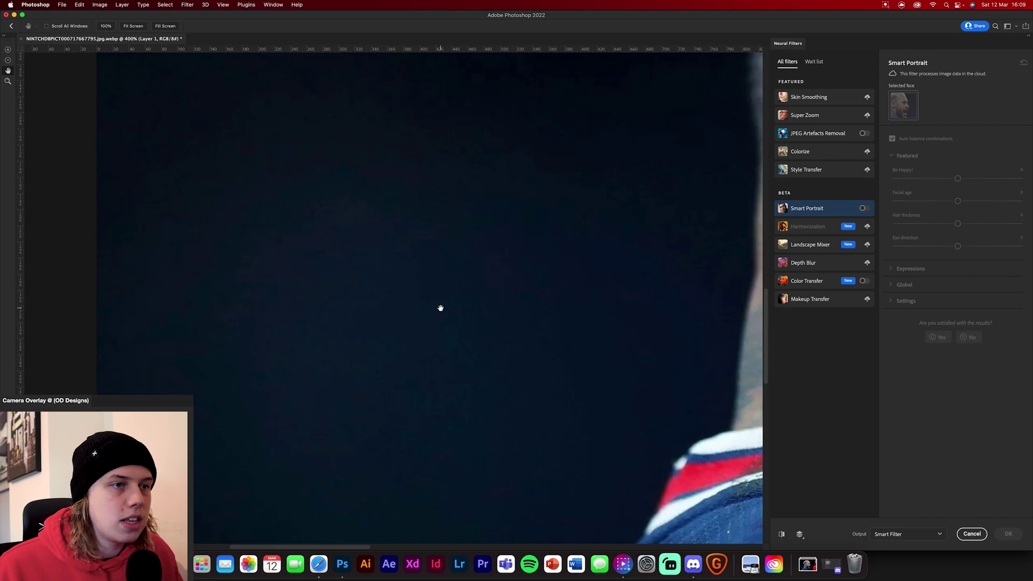
key("super+0")
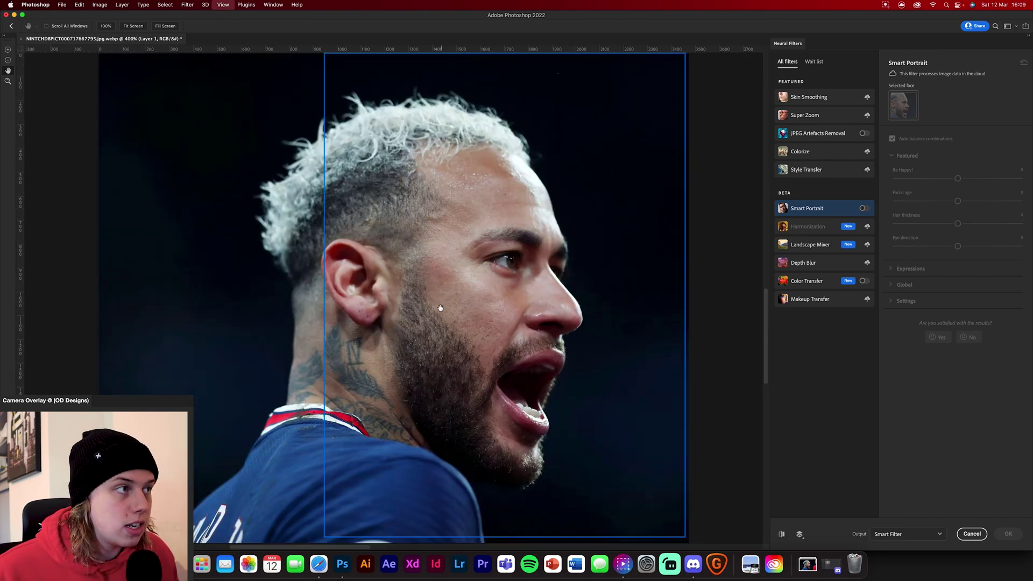
Apply the JPEG Artefacts Removal neural filter at High strength, output as a smart filter
left_click(863, 134)
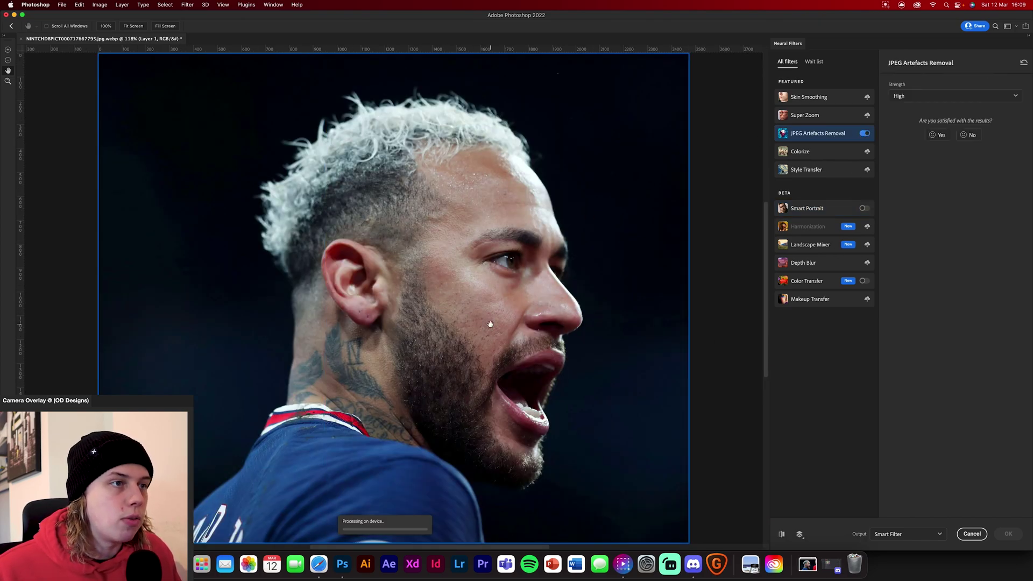
left_click(932, 99)
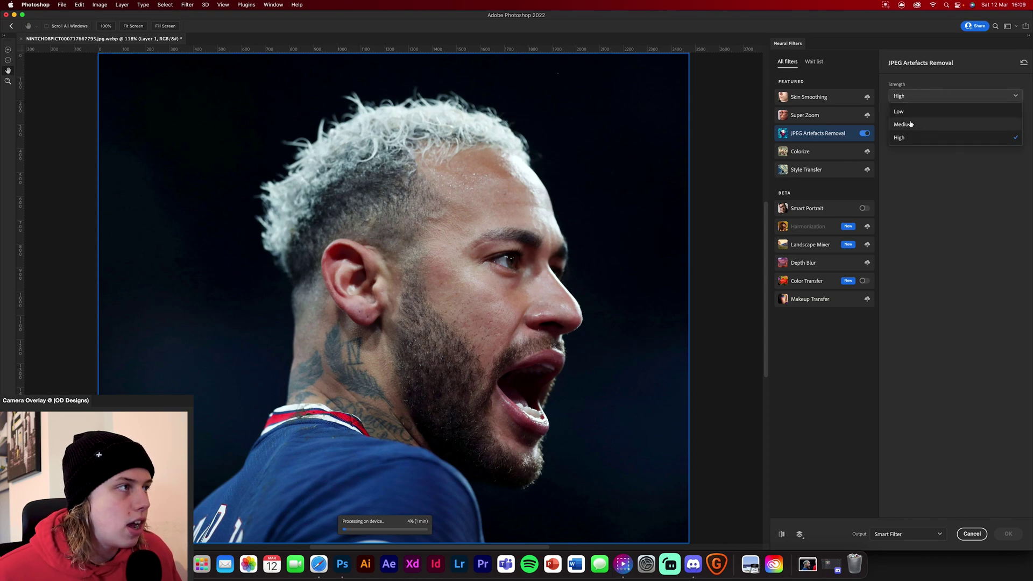
left_click(922, 100)
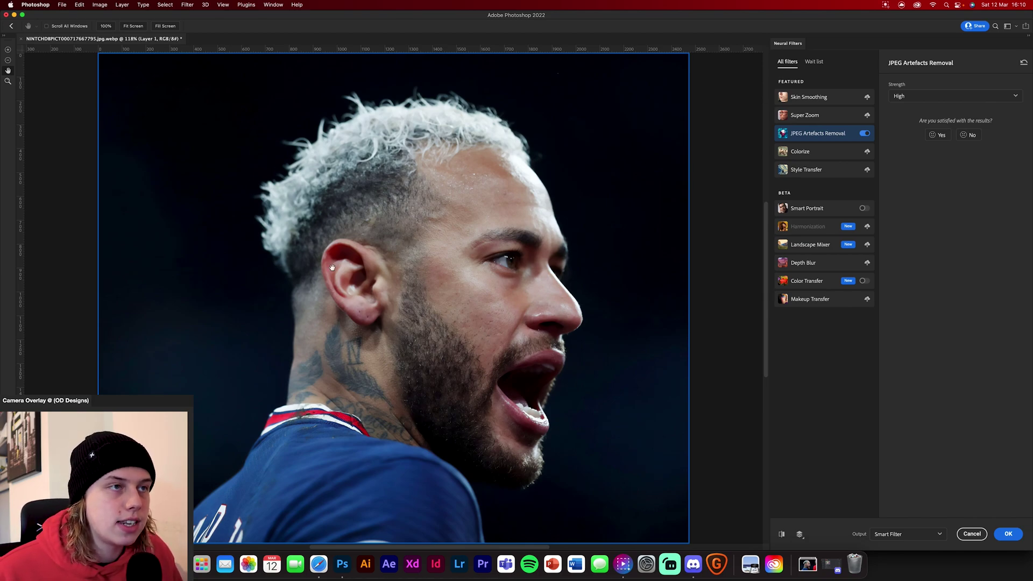
left_click(1005, 536)
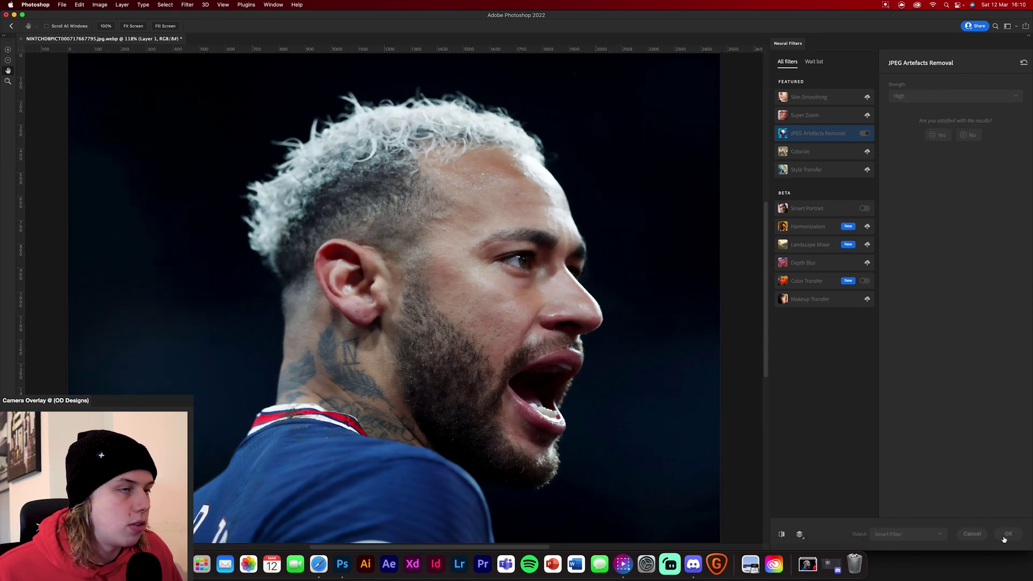
Convert Layer 0 together with its Neural Filters smart filter into a new smart object
left_click_drag(509, 203, 589, 237)
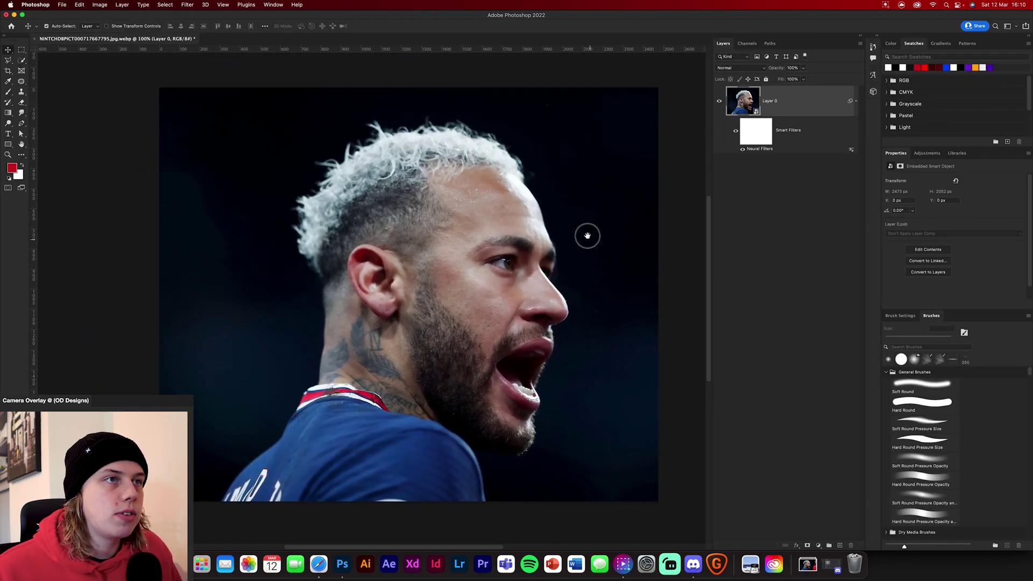
right_click(798, 99)
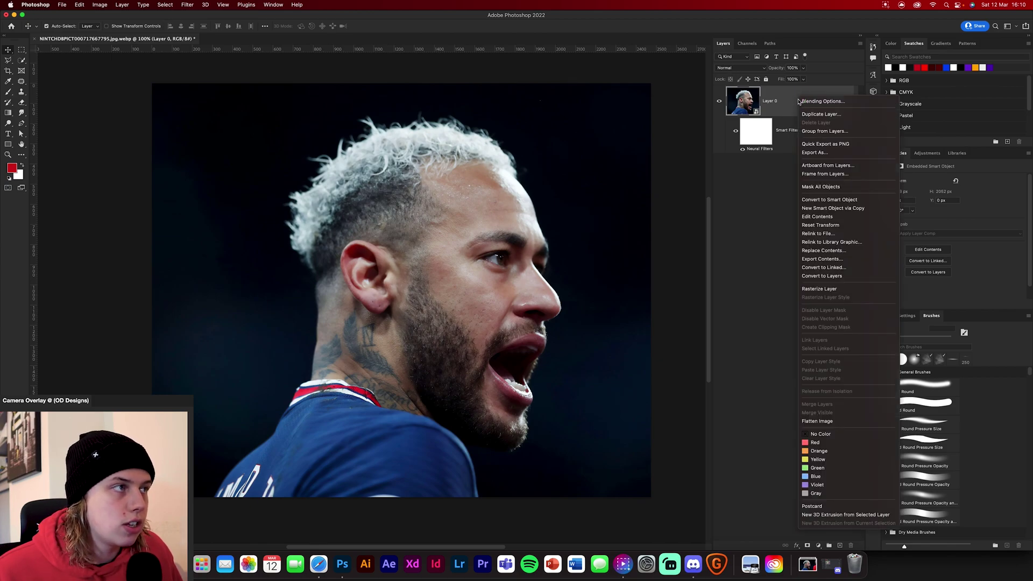
left_click(838, 205)
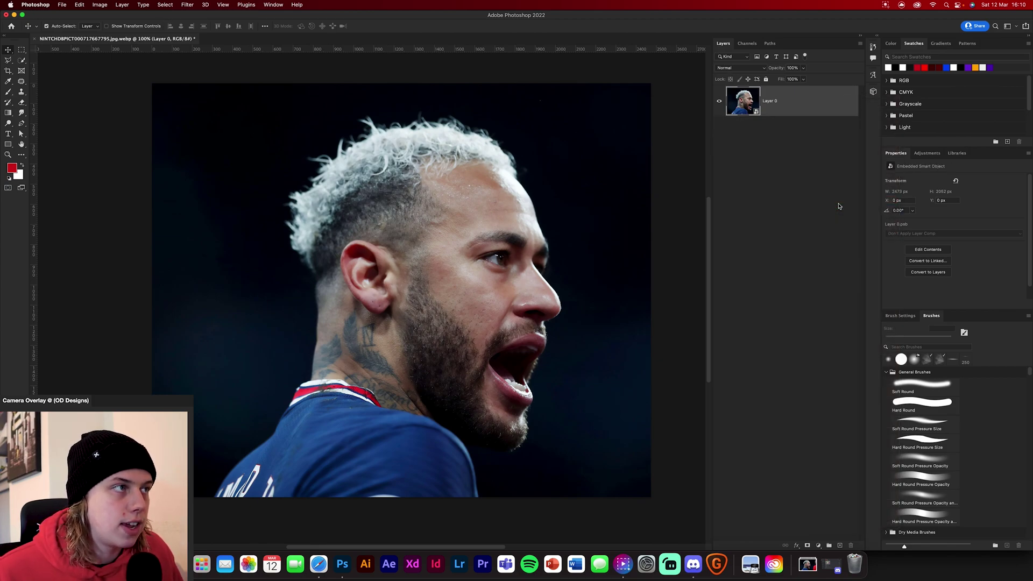
Apply a High Pass filter to Layer 0 and blend it in Overlay mode at 100% opacity
left_click(187, 5)
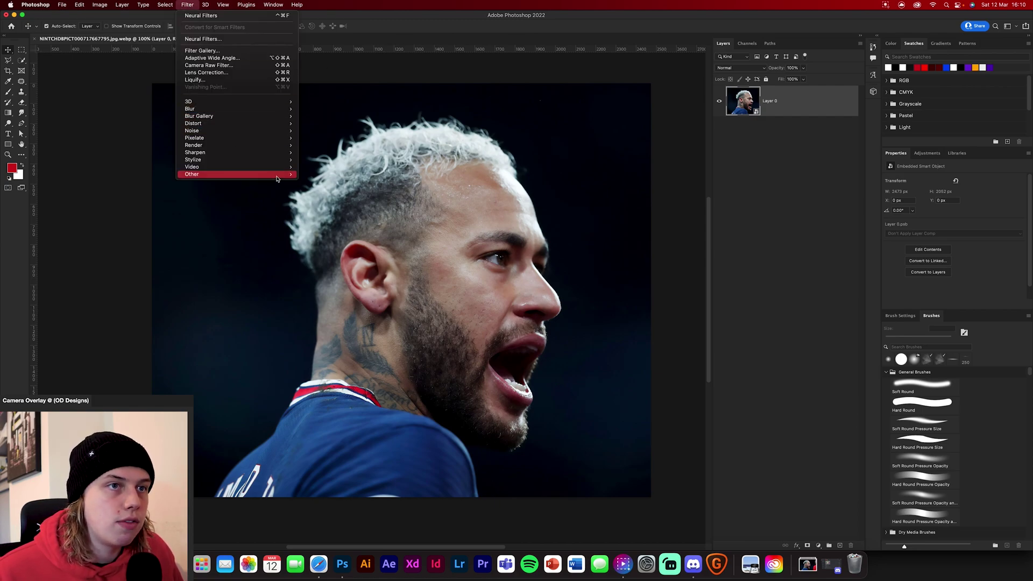
mouse_move(263, 174)
left_click(320, 181)
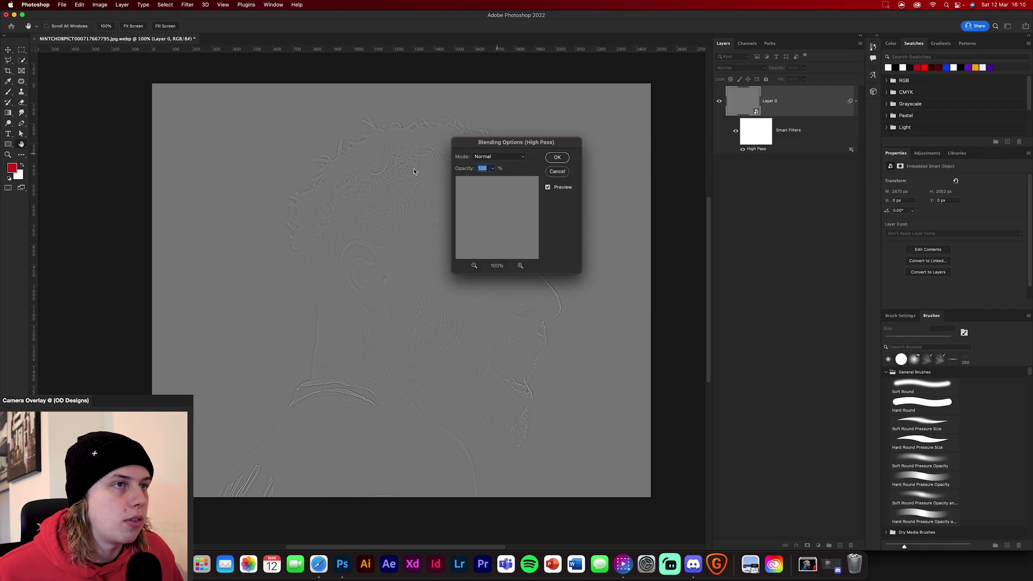
left_click(498, 157)
left_click(493, 271)
left_click(557, 157)
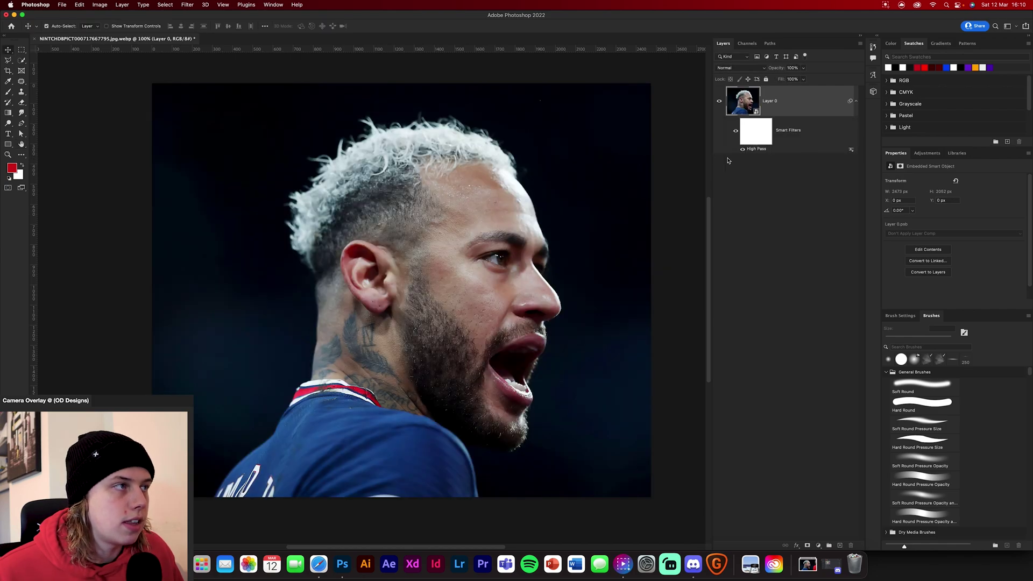
double_click(851, 150)
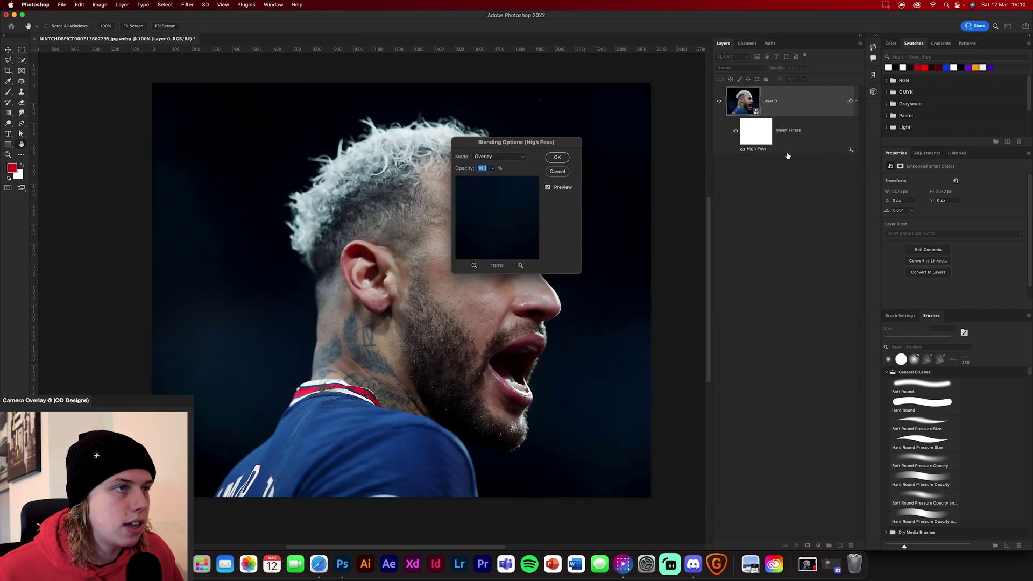
left_click(494, 157)
left_click(494, 159)
key("Return")
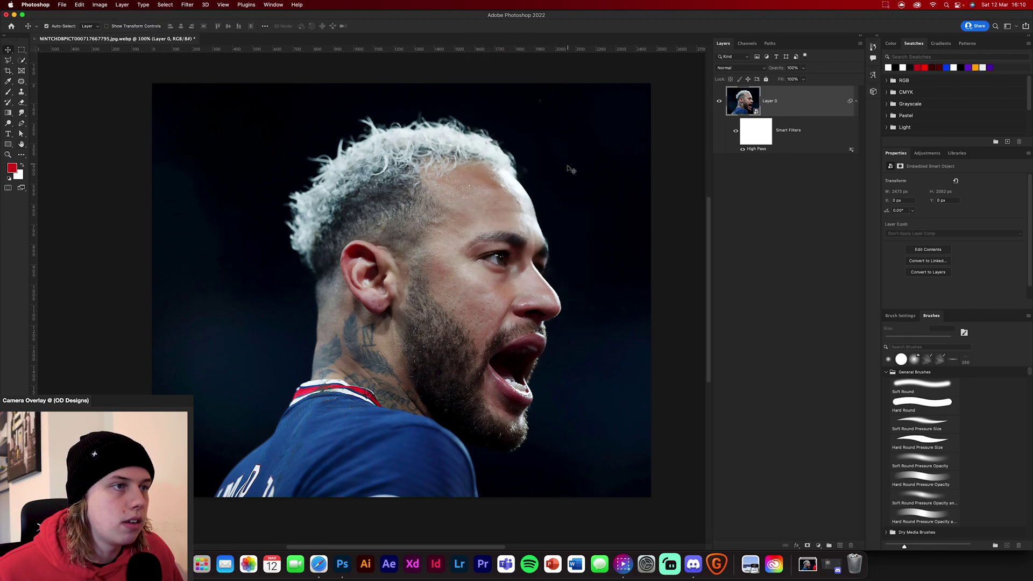
Apply Unsharp Mask with amount 20%, radius 2.0 pixels and threshold 50 levels, and toggle both smart filters to compare the image
left_click(187, 4)
mouse_move(195, 153)
left_click(332, 189)
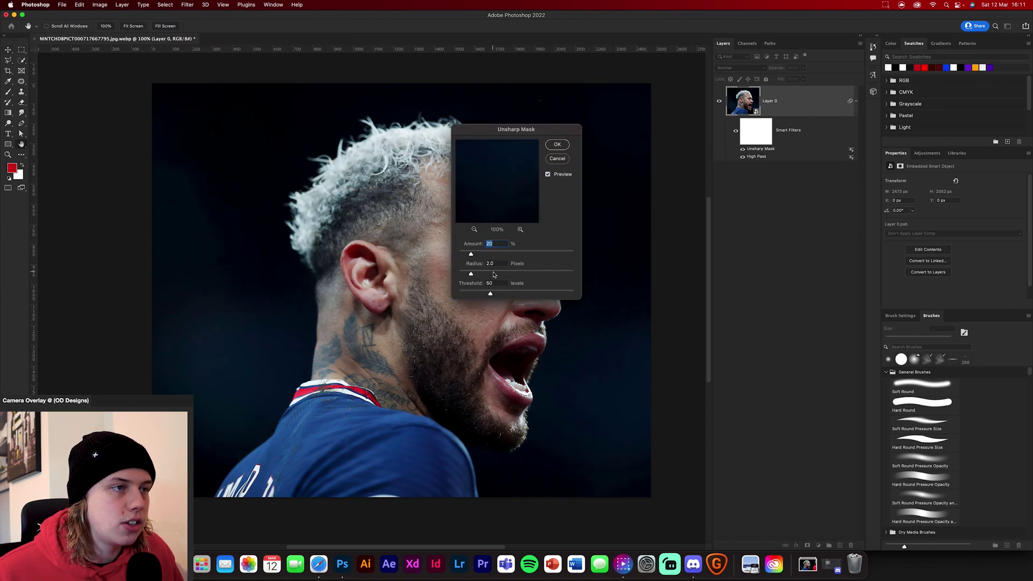
left_click(556, 146)
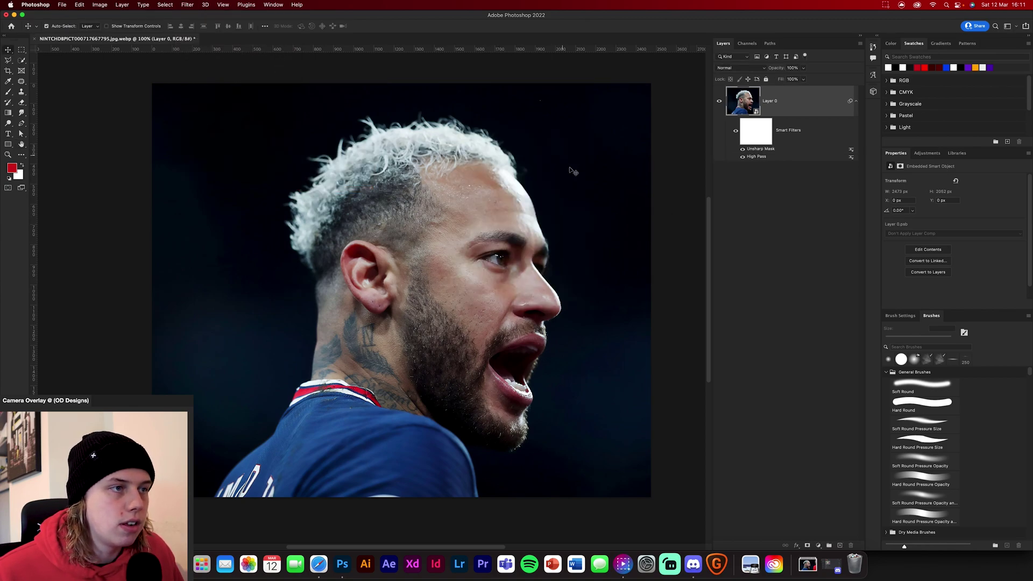
left_click_drag(742, 156, 742, 149)
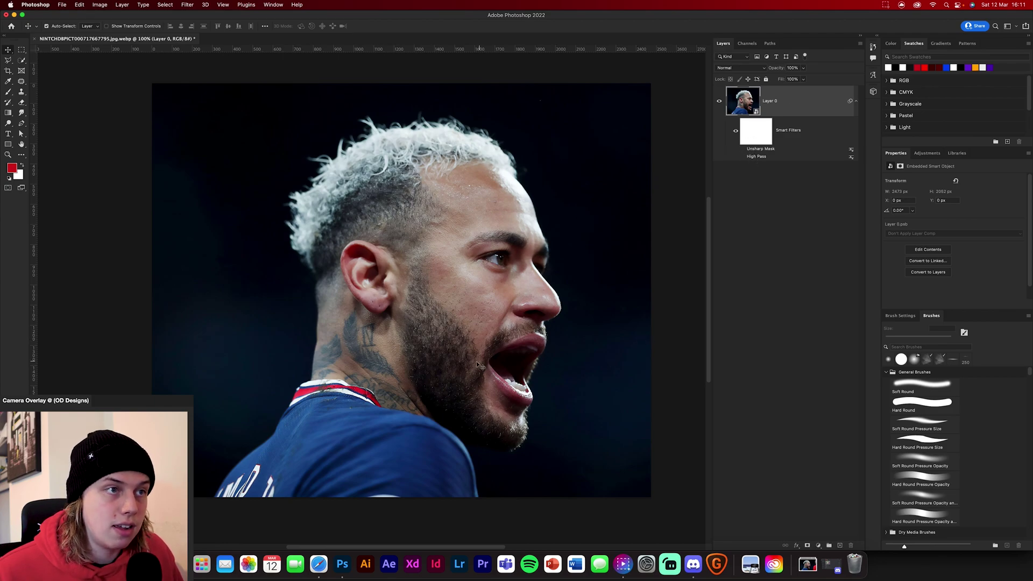
left_click_drag(742, 148, 742, 157)
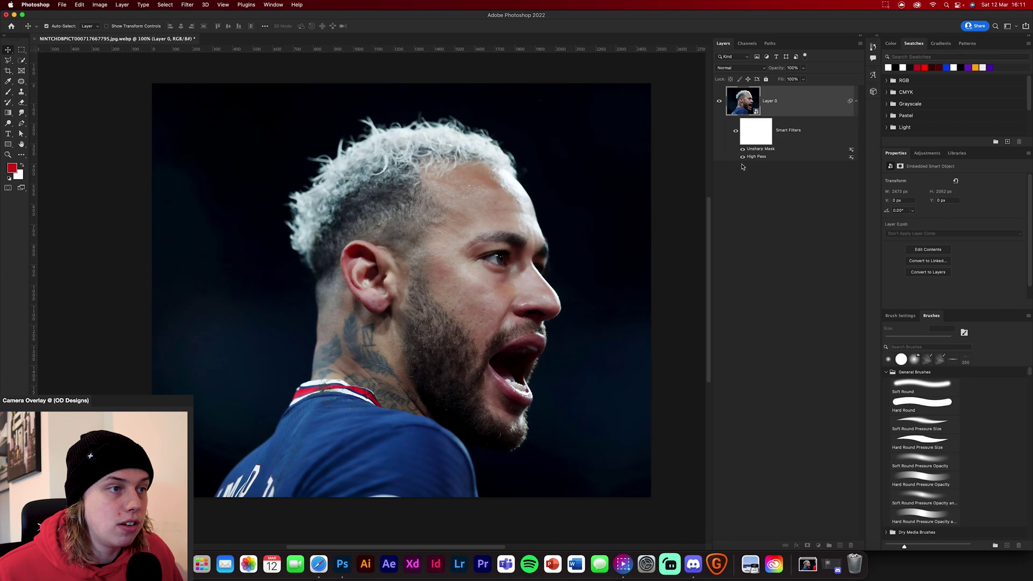
Start a Camera Raw Filter with Contrast +9, Highlights +5, Shadows -9, Texture +10, Clarity +10 and Dehaze +6
left_click(189, 5)
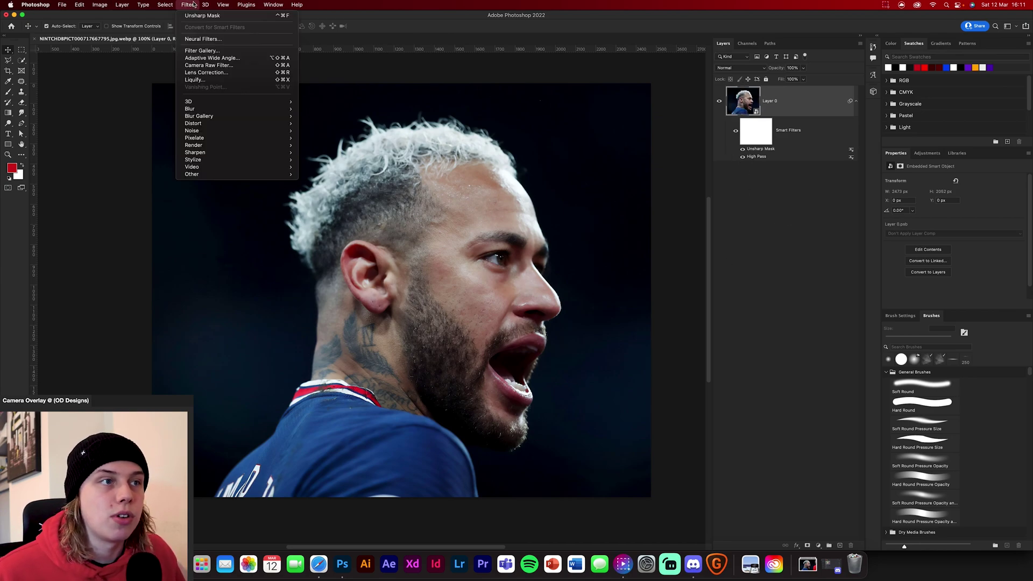
left_click(235, 66)
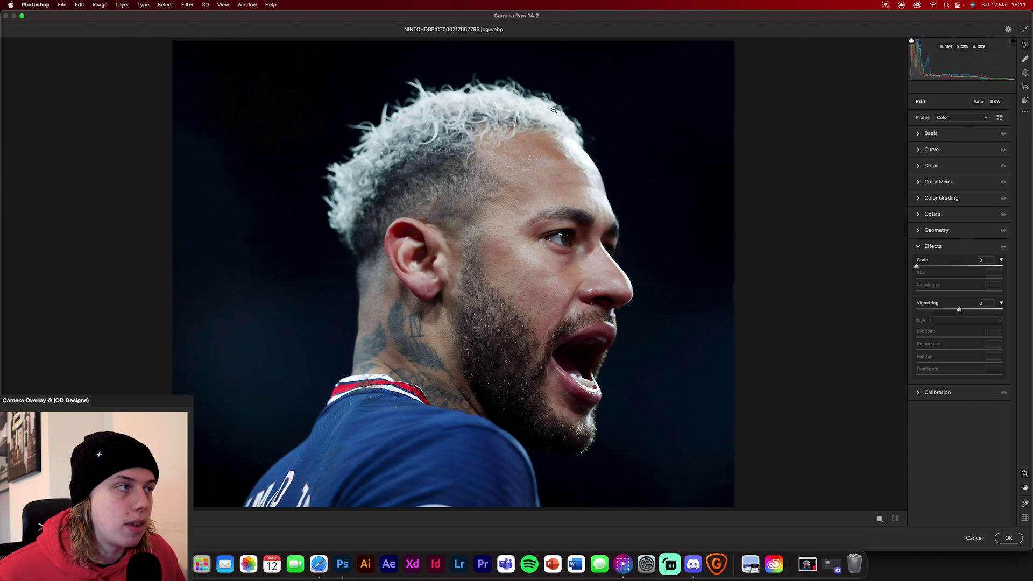
left_click(936, 133)
left_click_drag(959, 211, 955, 238)
left_click_drag(958, 293, 964, 284)
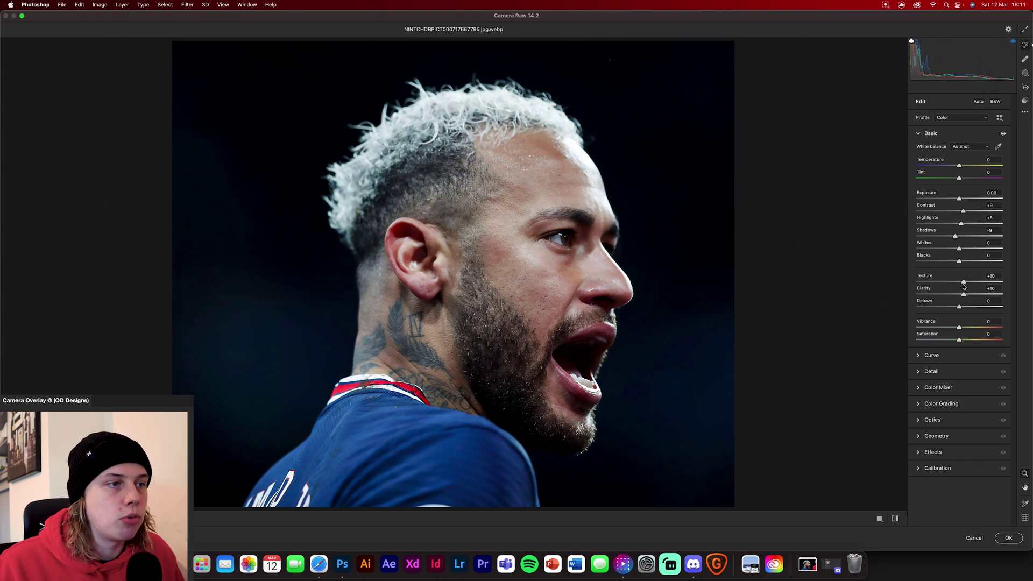
left_click_drag(960, 310, 962, 311)
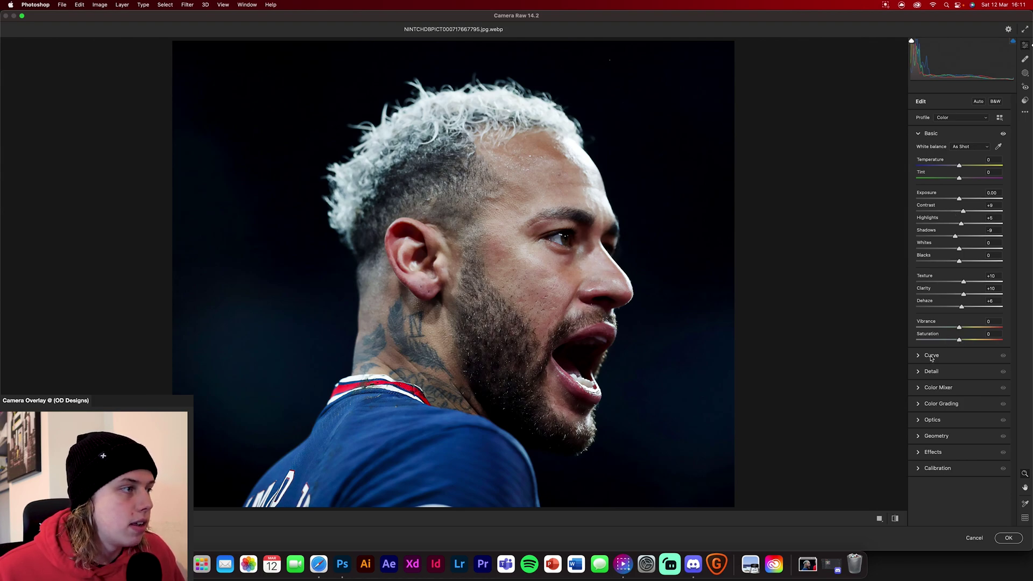
Lift the highlights slightly on the point curve with a point at input 244, output 246
left_click(946, 354)
left_click(999, 177)
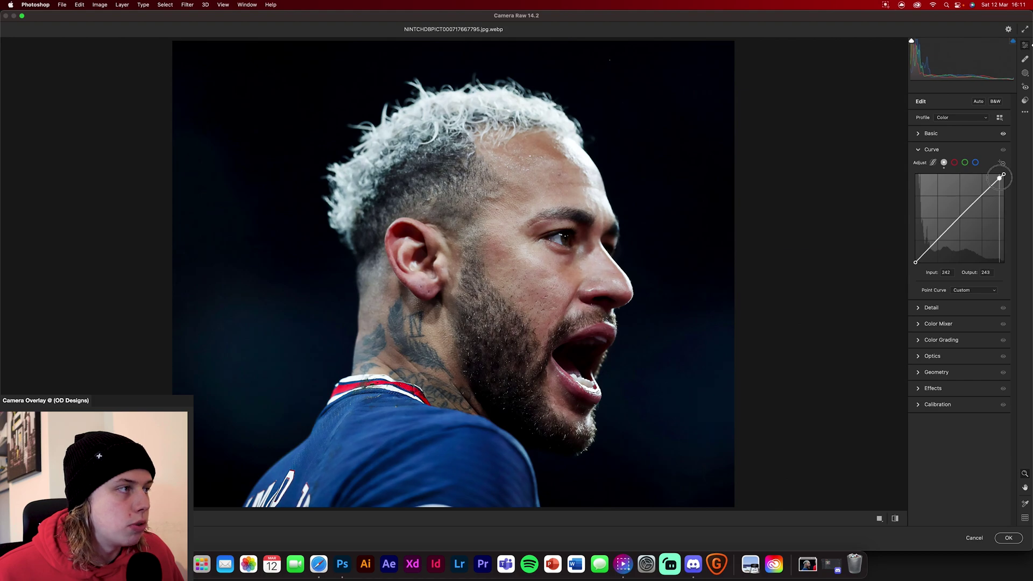
left_click_drag(1000, 177, 1000, 176)
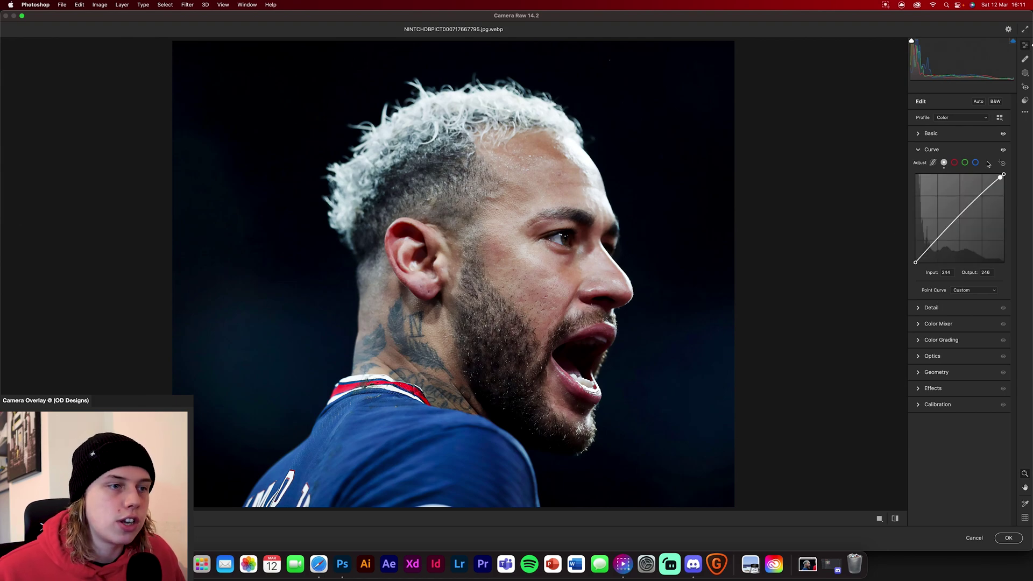
Set Sharpening to 30, Noise Reduction to 10 and Color Noise Reduction to 10, and apply the Camera Raw adjustments
left_click(931, 308)
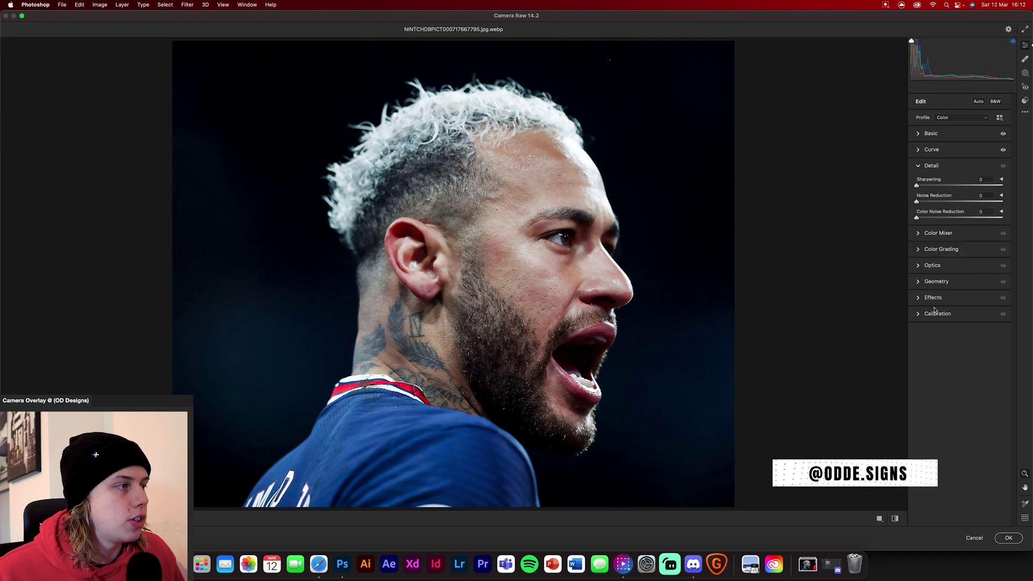
left_click_drag(935, 186, 926, 205)
left_click(924, 218)
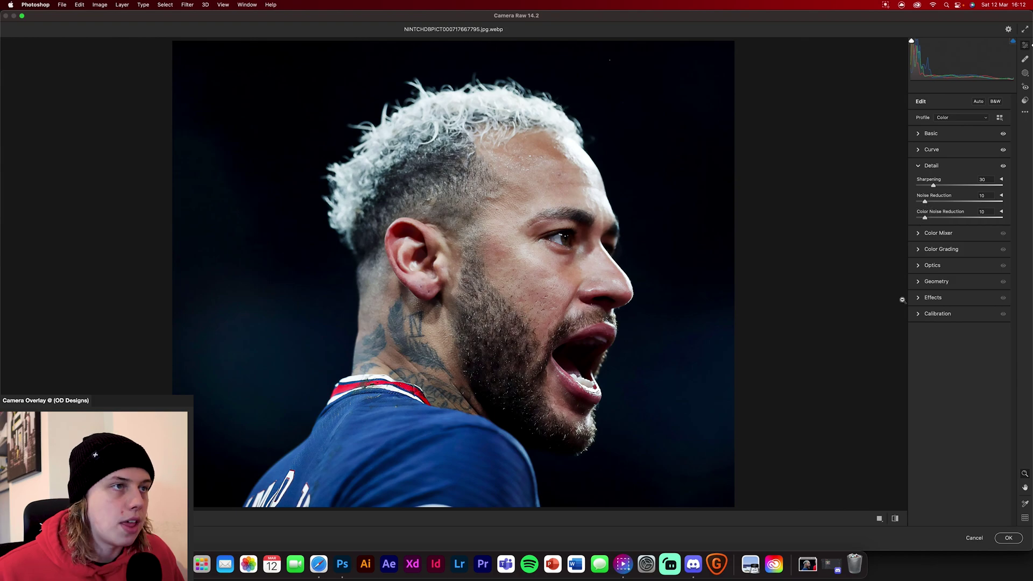
left_click(1007, 538)
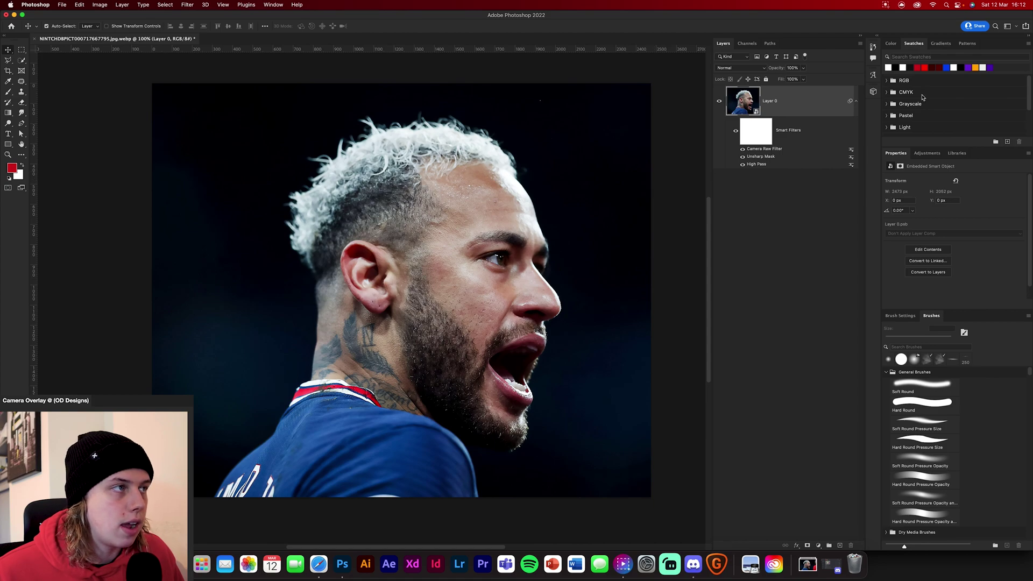
Convert the filtered portrait layer to a smart object and cut the player out of the background with Select Subject
right_click(813, 113)
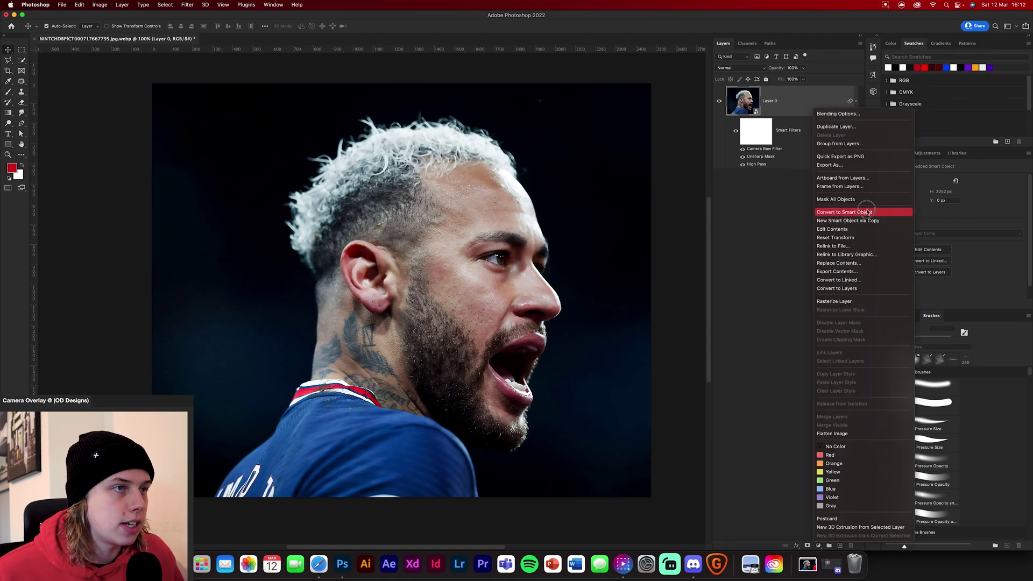
left_click(844, 212)
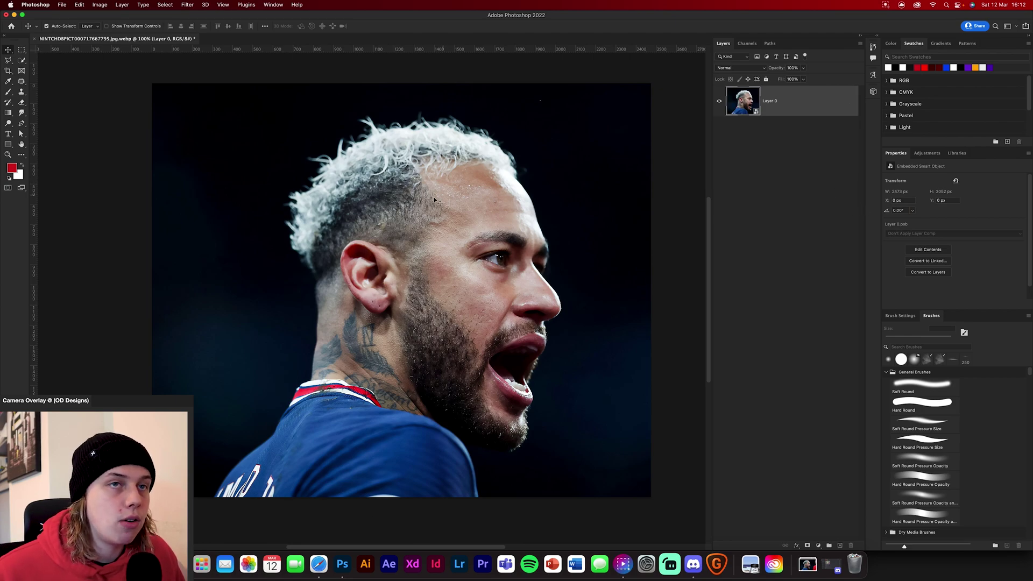
left_click(22, 61)
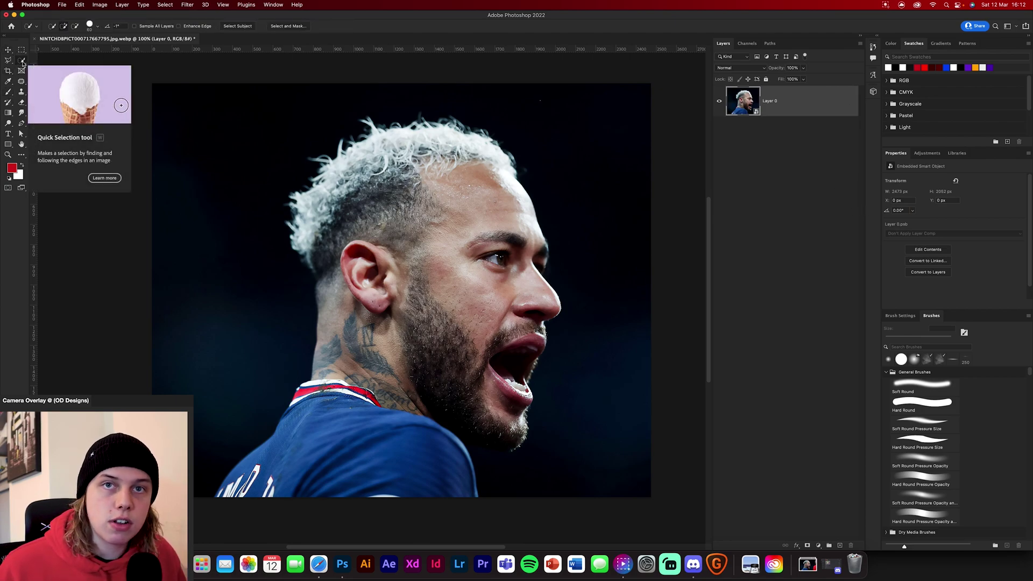
left_click(246, 30)
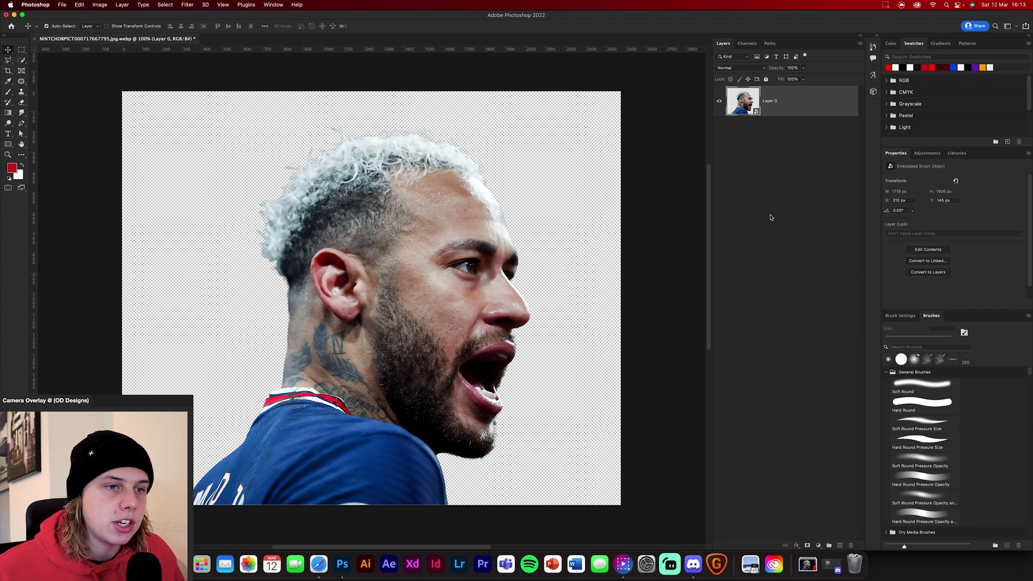
Add a solid color fill layer in black (000000) and place it beneath the cut-out player
left_click(818, 545)
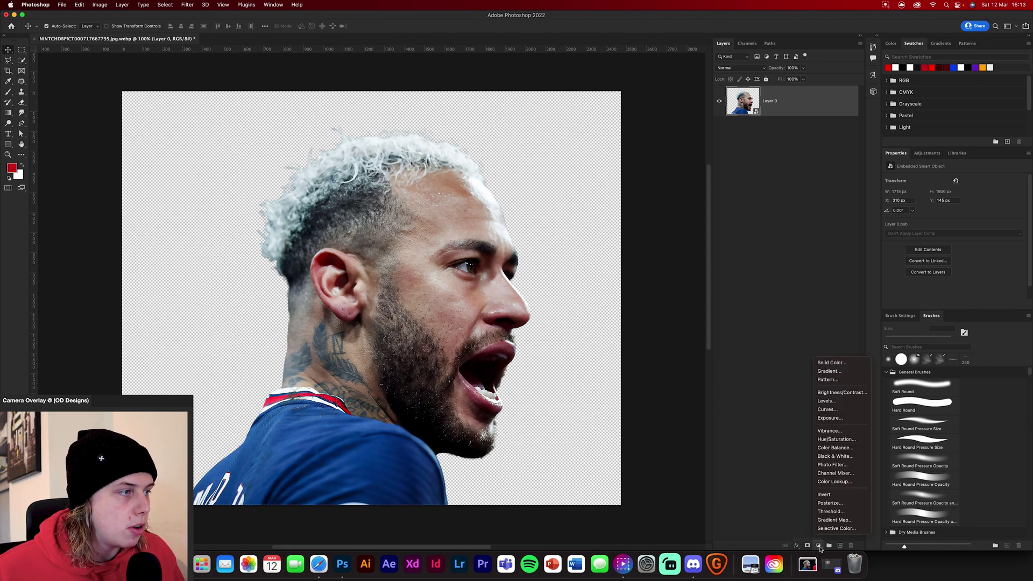
left_click(839, 362)
left_click_drag(646, 363, 668, 454)
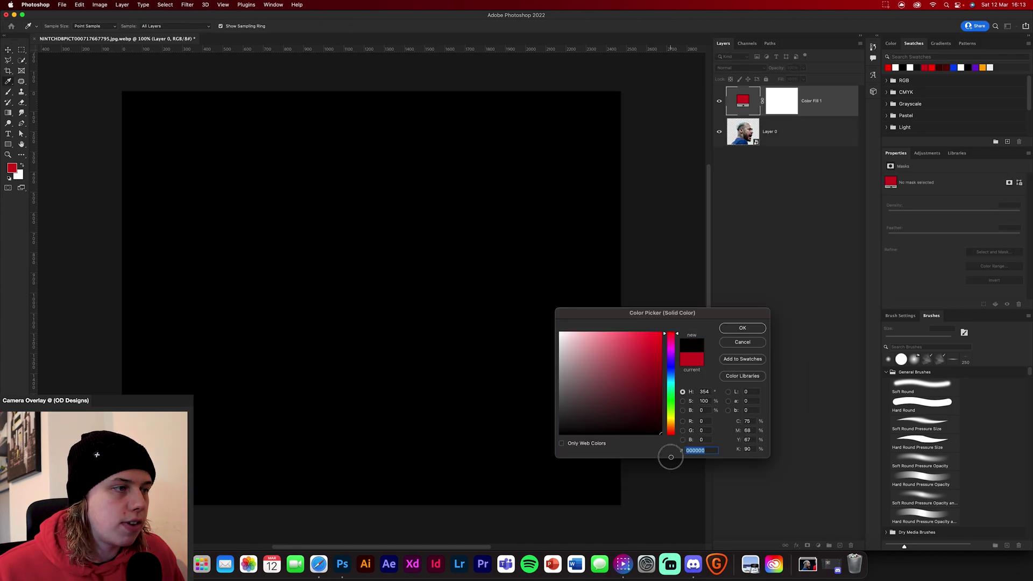
left_click(731, 329)
left_click_drag(800, 145, 801, 148)
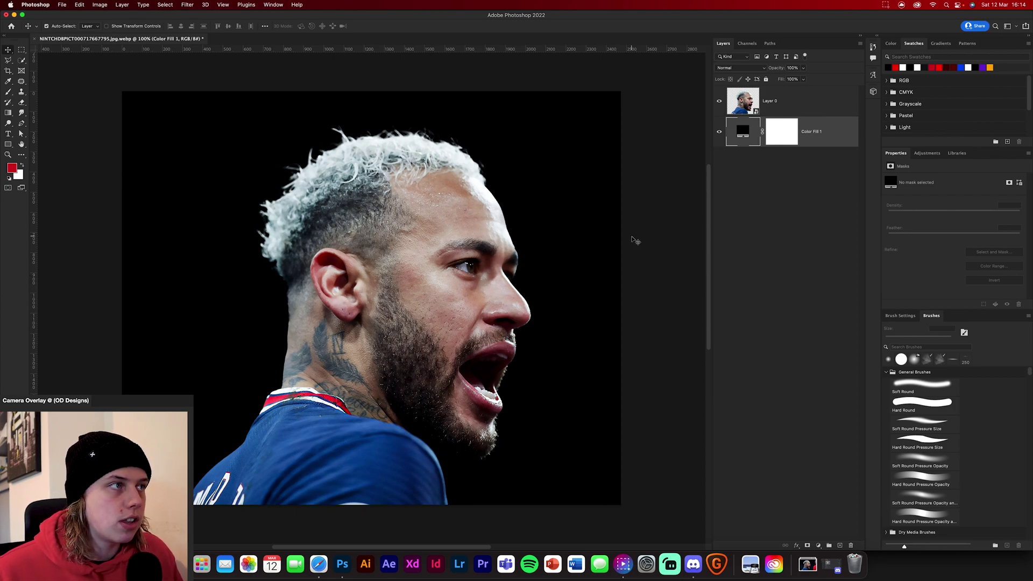
Create a new empty layer above the cut-out player and clip it to the portrait layer
left_click(787, 97)
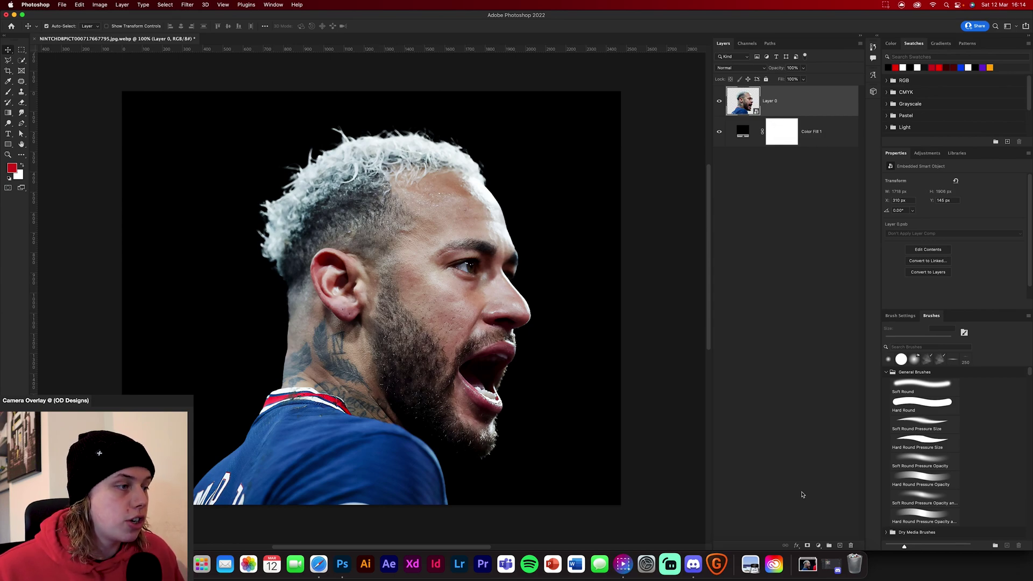
left_click(840, 546)
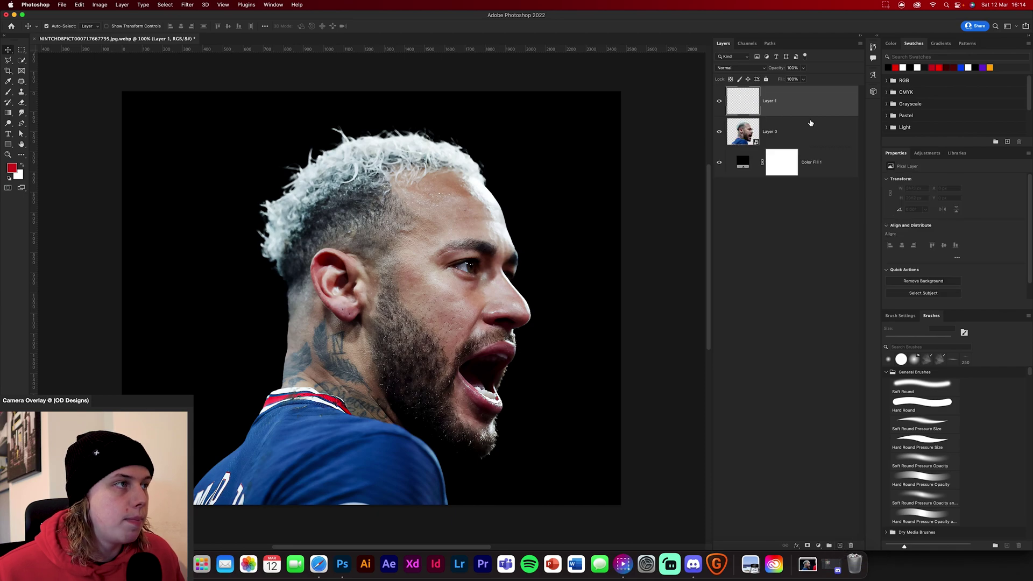
left_click(807, 114, "alt")
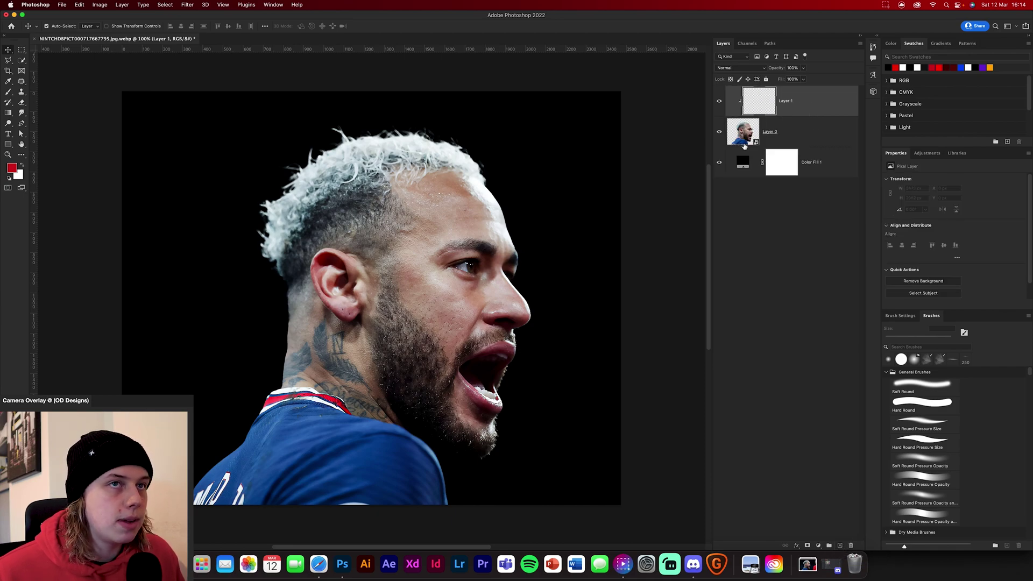
Fill the clipped layer with 50% gray at 100% opacity and set its blend mode to Overlay
left_click(79, 5)
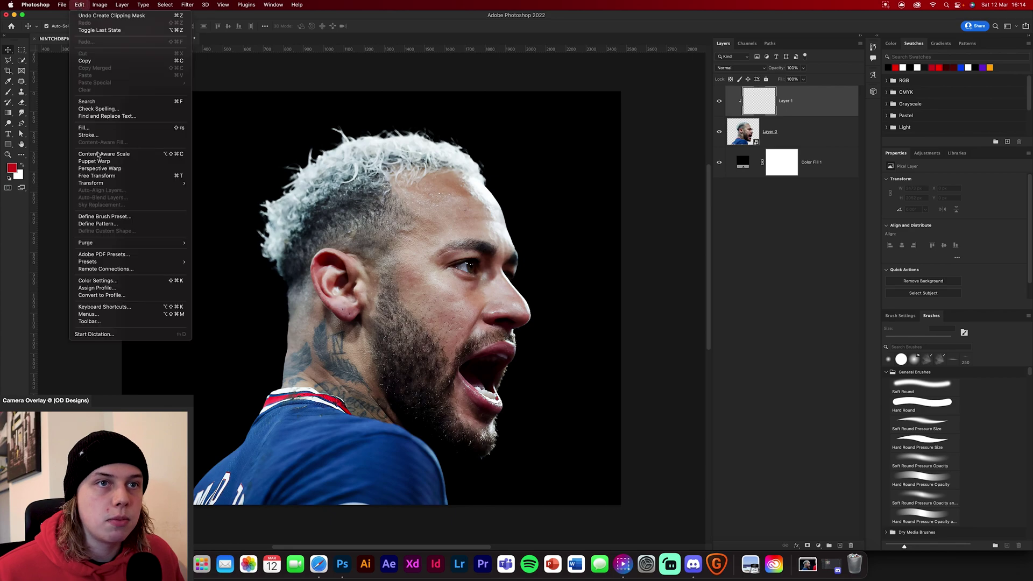
left_click(113, 130)
left_click(519, 238)
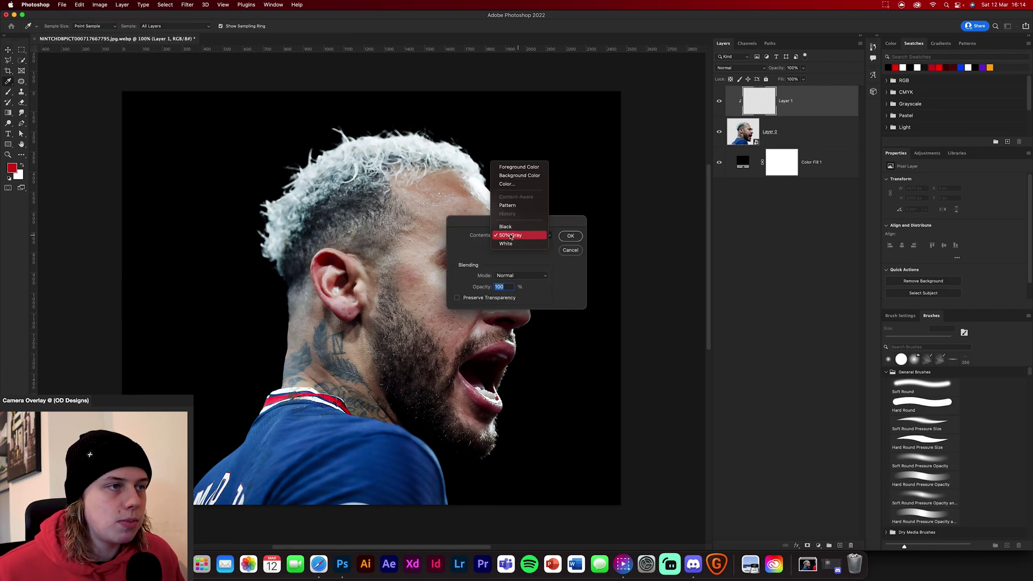
left_click(522, 236)
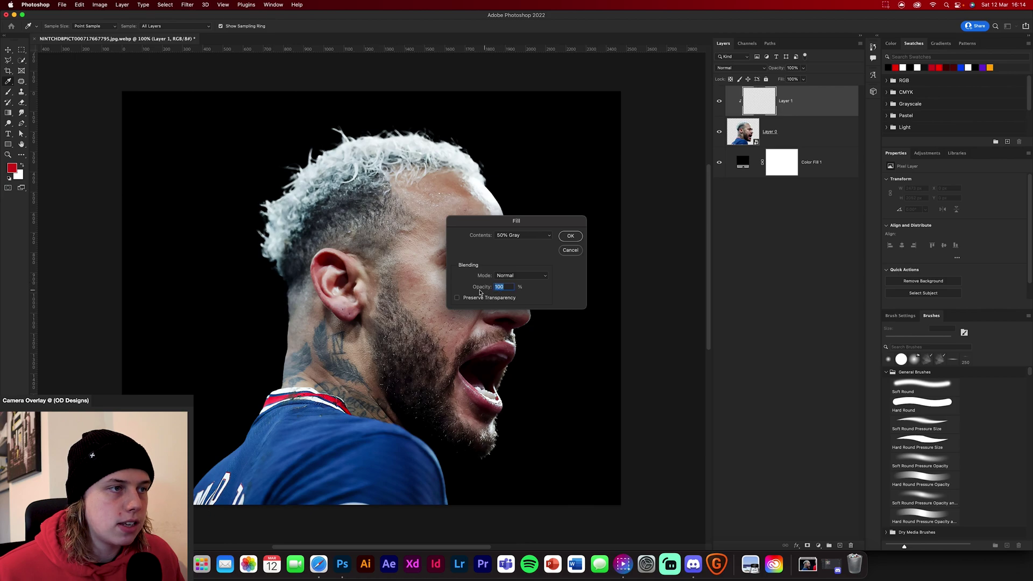
left_click(570, 237)
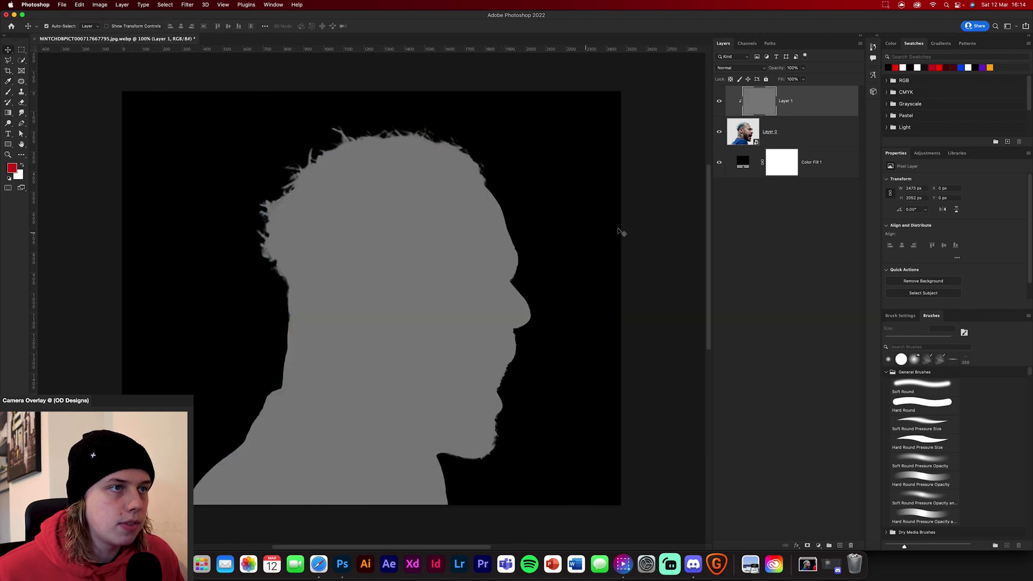
left_click(738, 68)
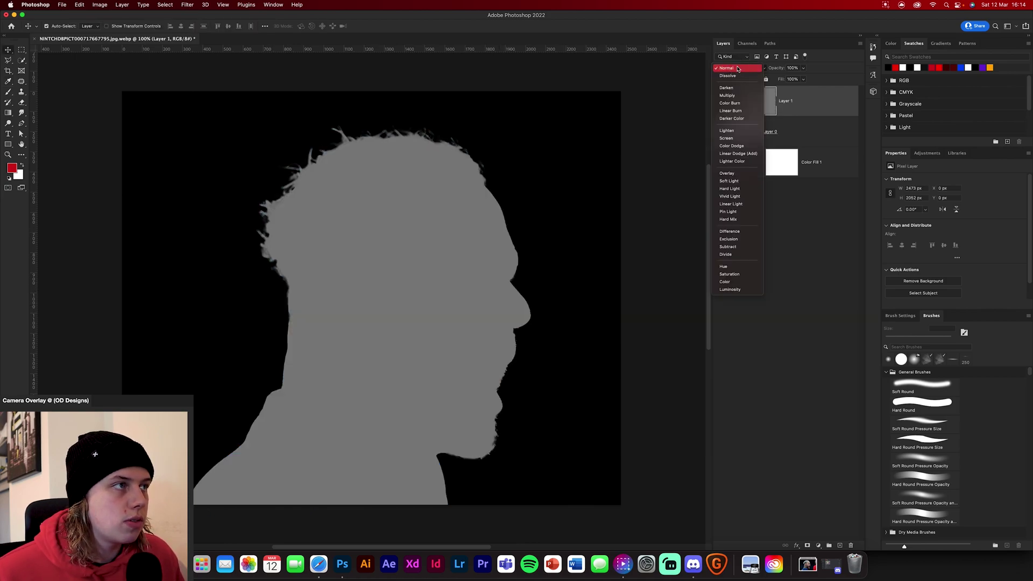
left_click(734, 173)
Burn the shadows around and inside the ear with a 70 px Burn tool set to Midtones at 50% exposure
right_click(8, 124)
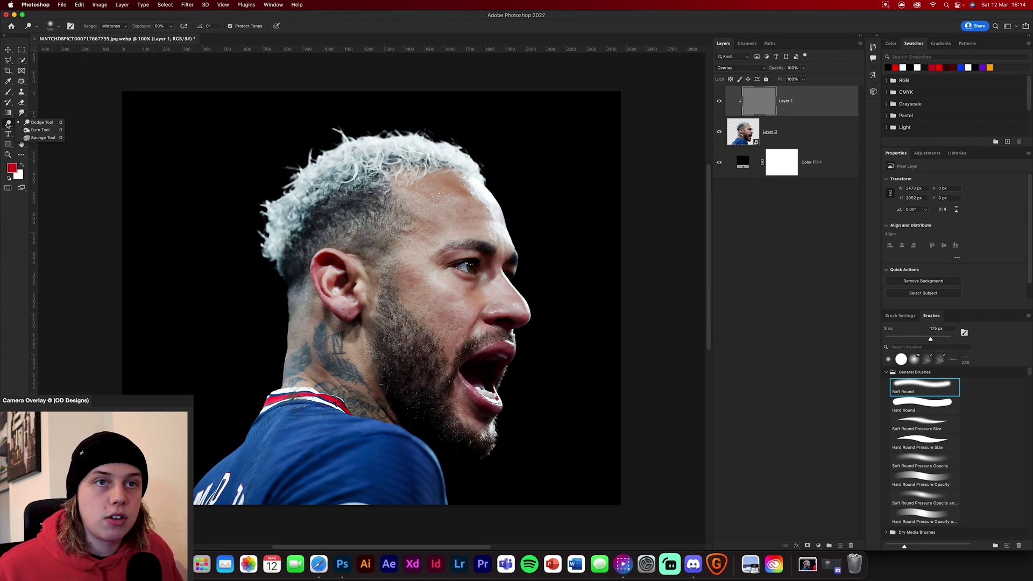
left_click(36, 130)
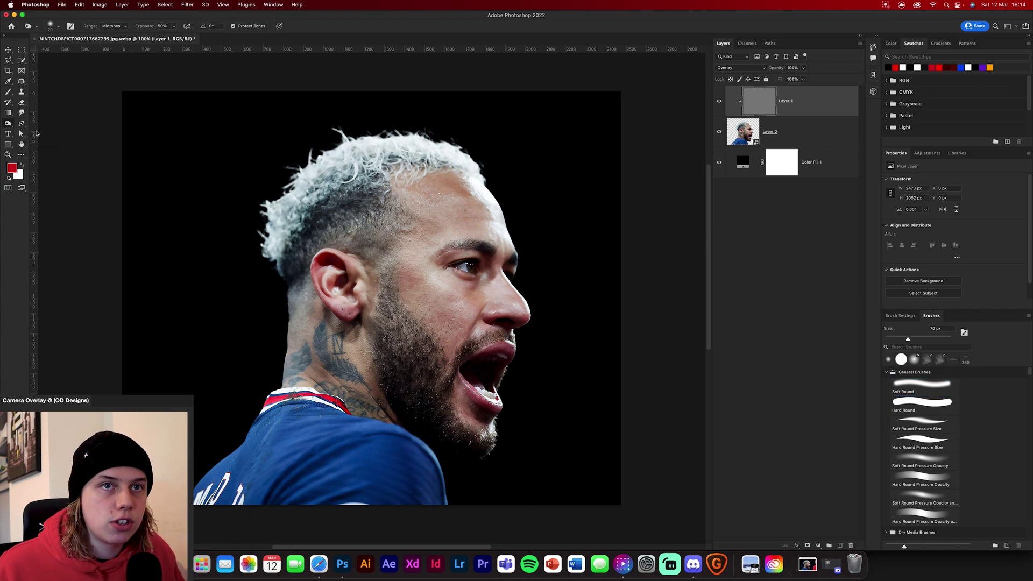
key("super+equal")
key("super+equal")
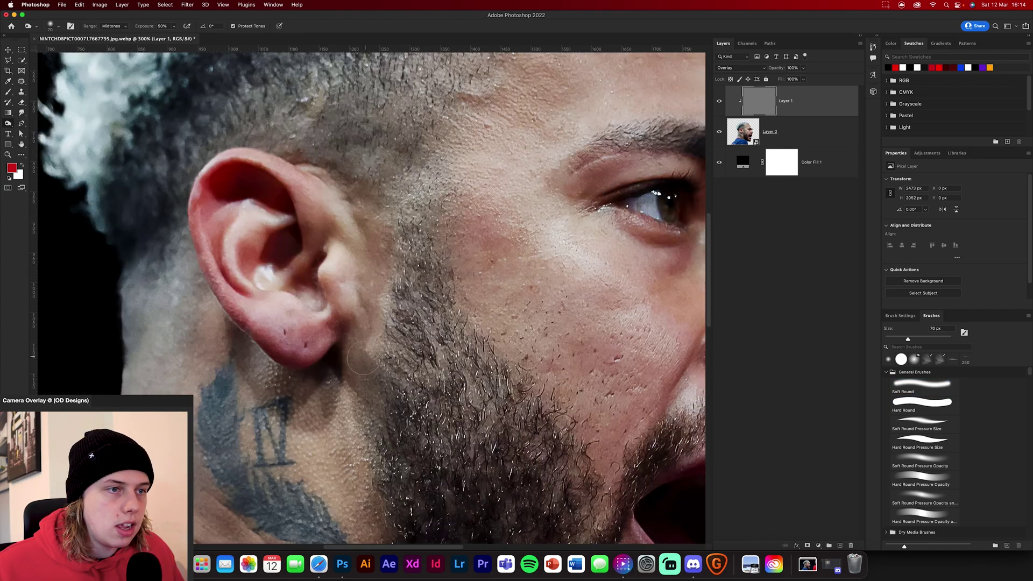
mouse_move(341, 359)
left_mouse_down()
mouse_move(317, 399)
mouse_move(286, 408)
mouse_move(243, 339)
mouse_move(259, 361)
mouse_move(306, 380)
mouse_move(326, 362)
mouse_move(284, 402)
mouse_move(257, 354)
mouse_move(306, 252)
mouse_move(289, 245)
mouse_move(283, 257)
mouse_move(280, 206)
mouse_move(222, 191)
mouse_move(296, 202)
left_mouse_up()
mouse_move(322, 168)
left_mouse_down()
mouse_move(373, 265)
mouse_move(360, 338)
mouse_move(374, 311)
mouse_move(373, 243)
mouse_move(326, 173)
mouse_move(254, 158)
left_mouse_up()
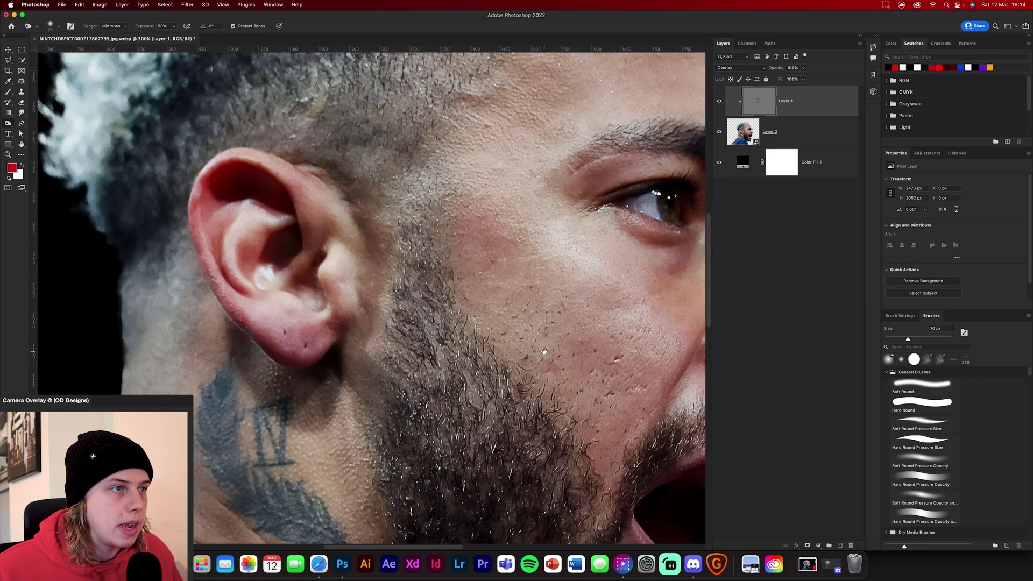
Burn the shadows along the neck below the beard and in the folds of the blue shirt
scroll(545, 350, "down", 10)
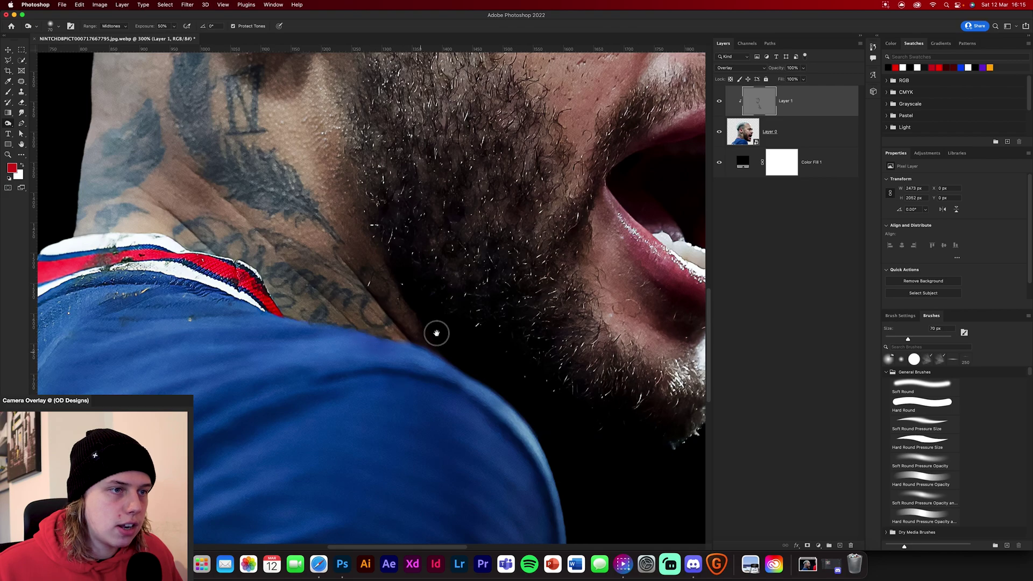
left_click_drag(415, 359, 510, 245)
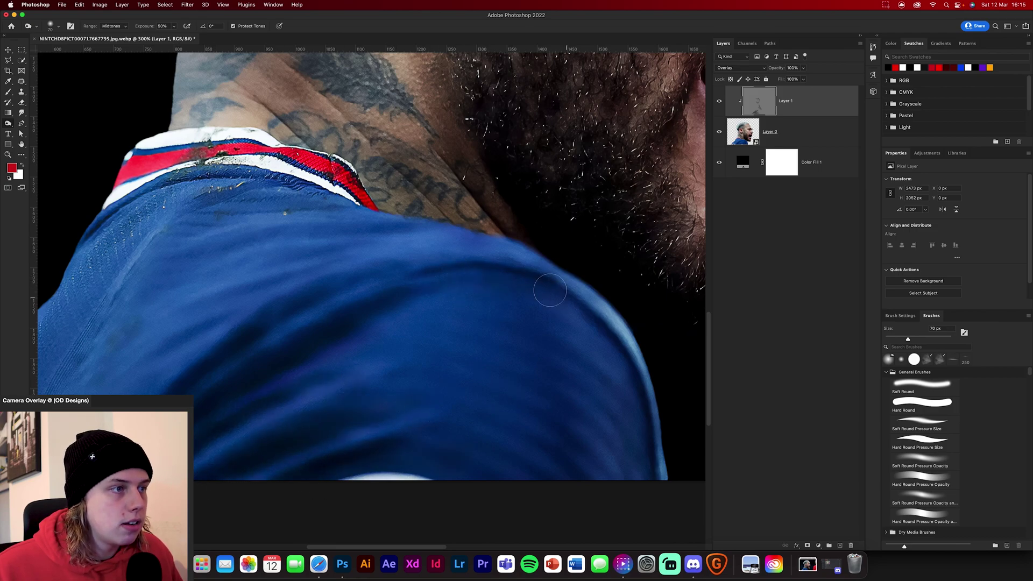
scroll(299, 333, "left", 8)
scroll(300, 333, "up", 4)
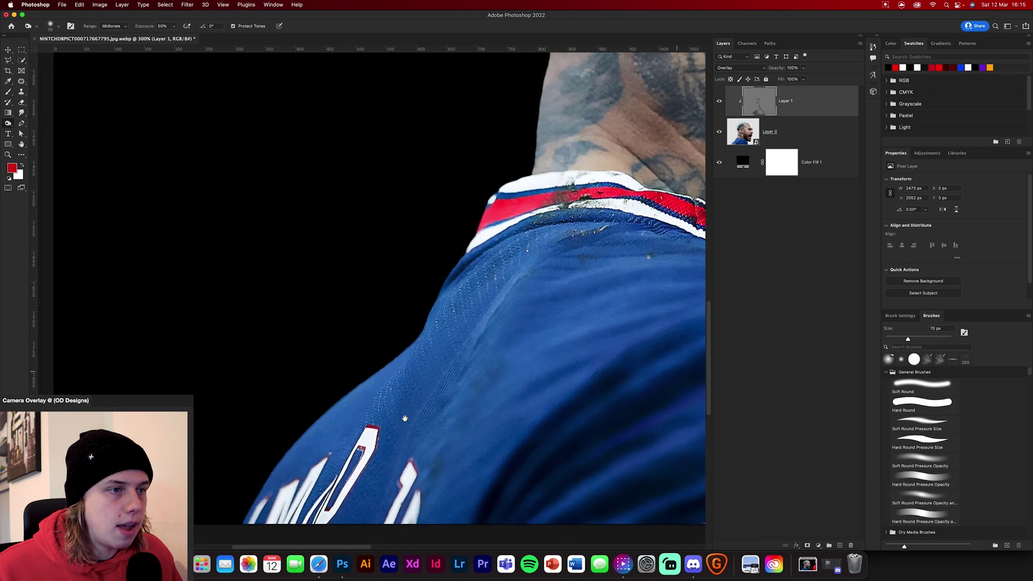
mouse_move(284, 349)
left_mouse_down()
mouse_move(427, 257)
mouse_move(378, 302)
left_mouse_up()
scroll(574, 293, "right", 8)
scroll(573, 293, "up", 3)
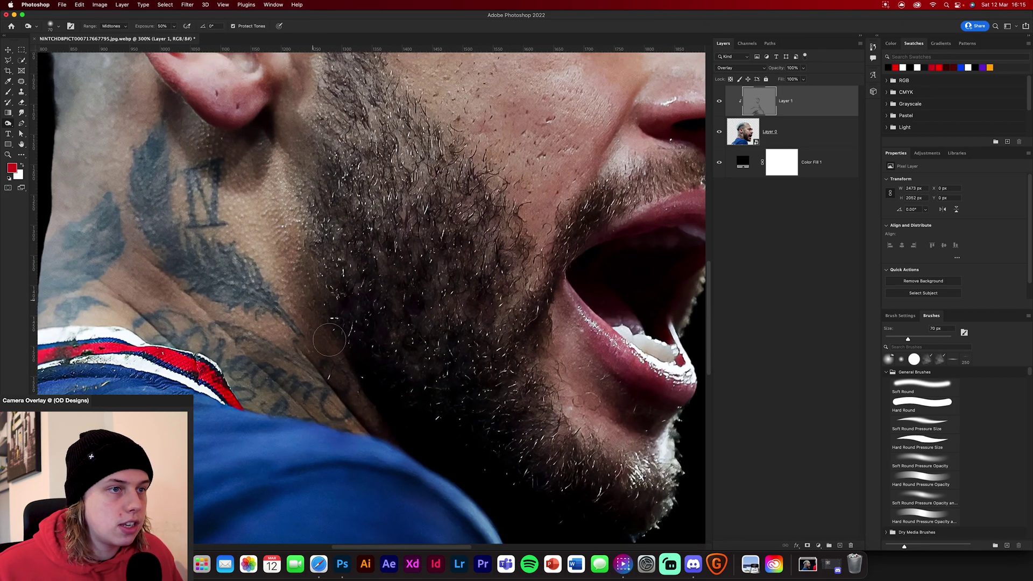
Burn the dark areas of the beard, the moustache and the lips around the open mouth
scroll(294, 244, "down", 5)
scroll(280, 275, "right", 6)
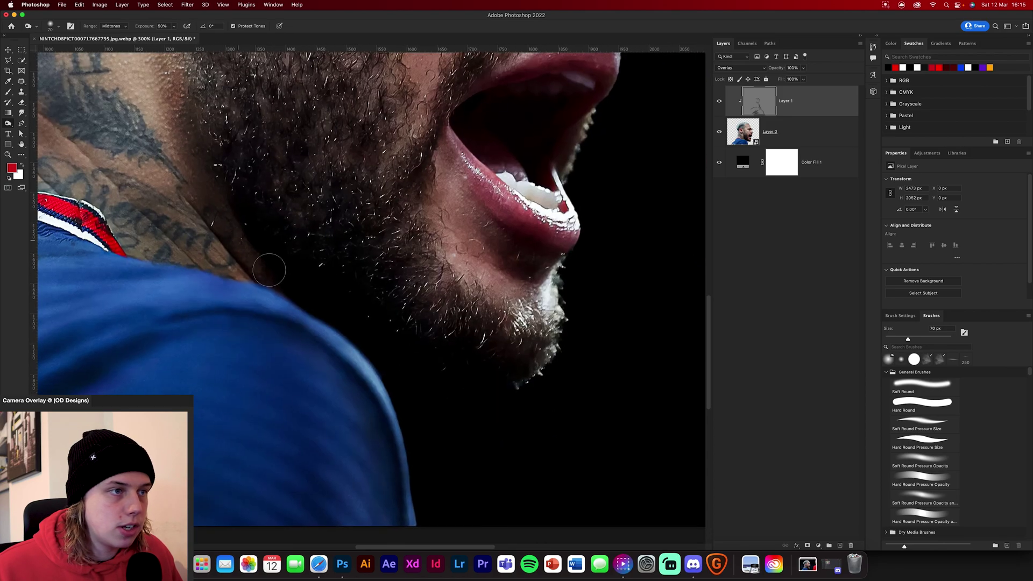
scroll(425, 376, "up", 3)
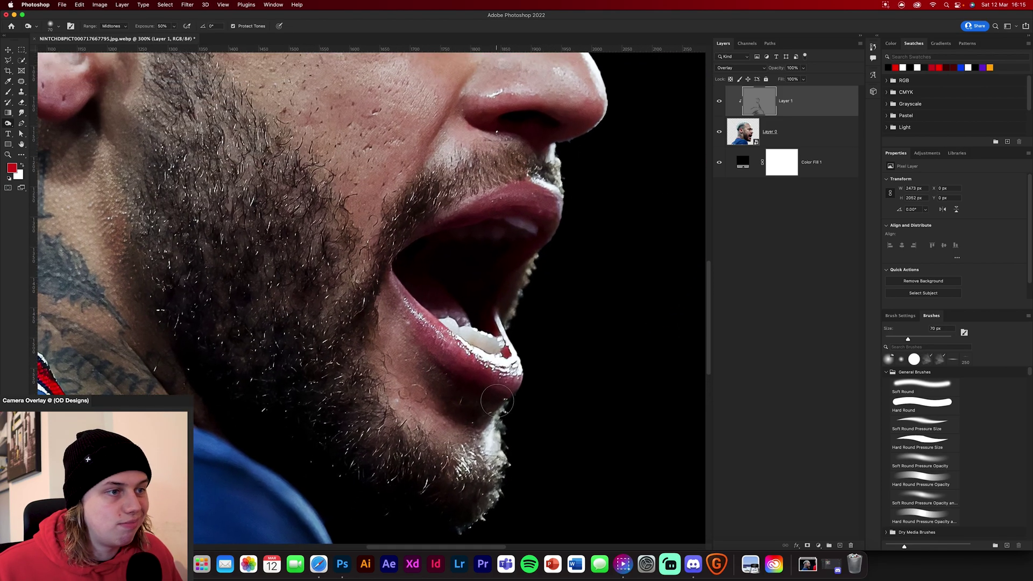
left_click_drag(422, 175, 554, 164)
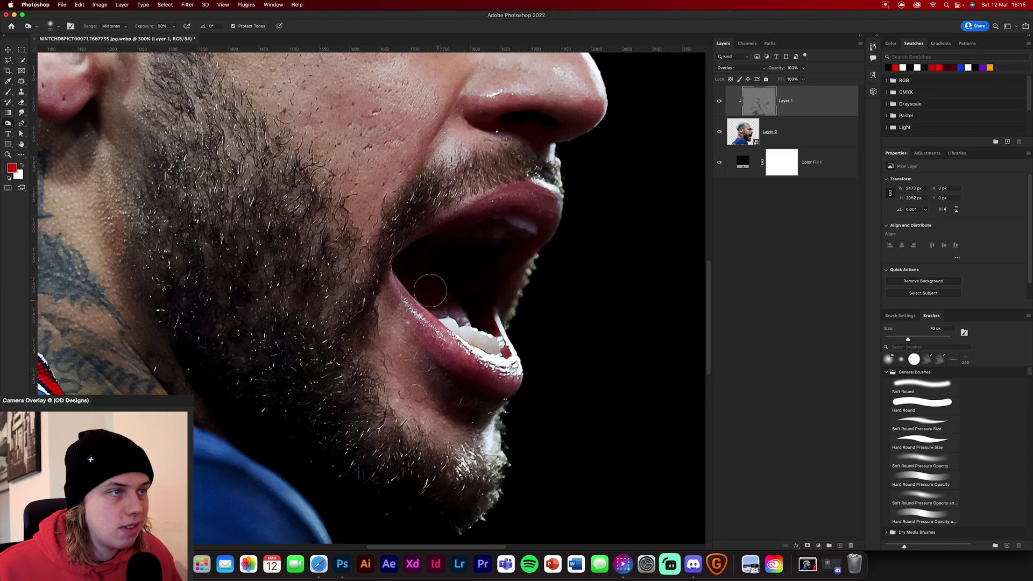
Burn the shadows around the nose, eye, eyebrows and forehead on the gray Overlay layer
scroll(427, 291, "up", 10)
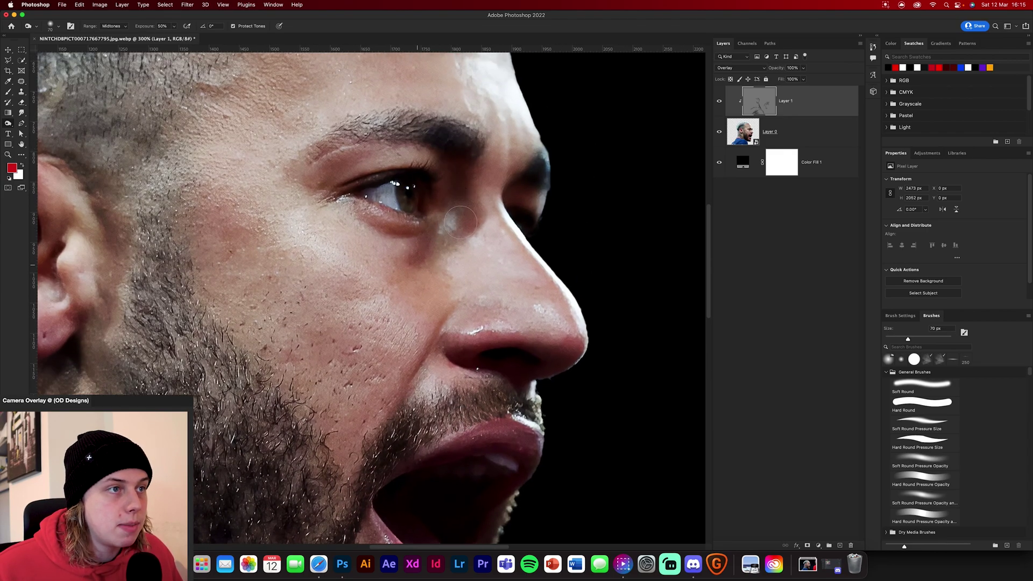
scroll(377, 215, "up", 3)
scroll(376, 216, "right", 5)
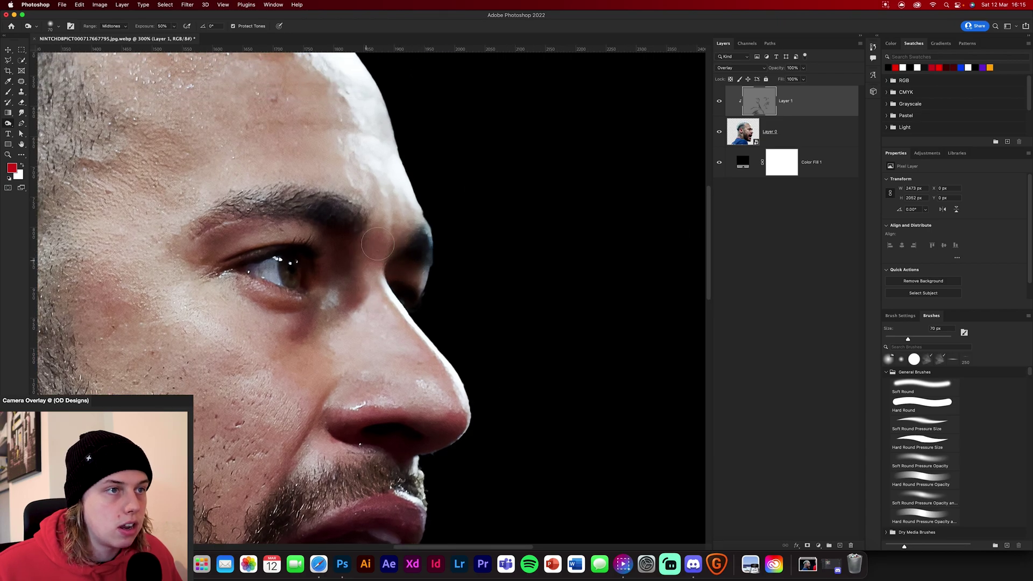
scroll(458, 301, "up", 3)
scroll(457, 302, "left", 10)
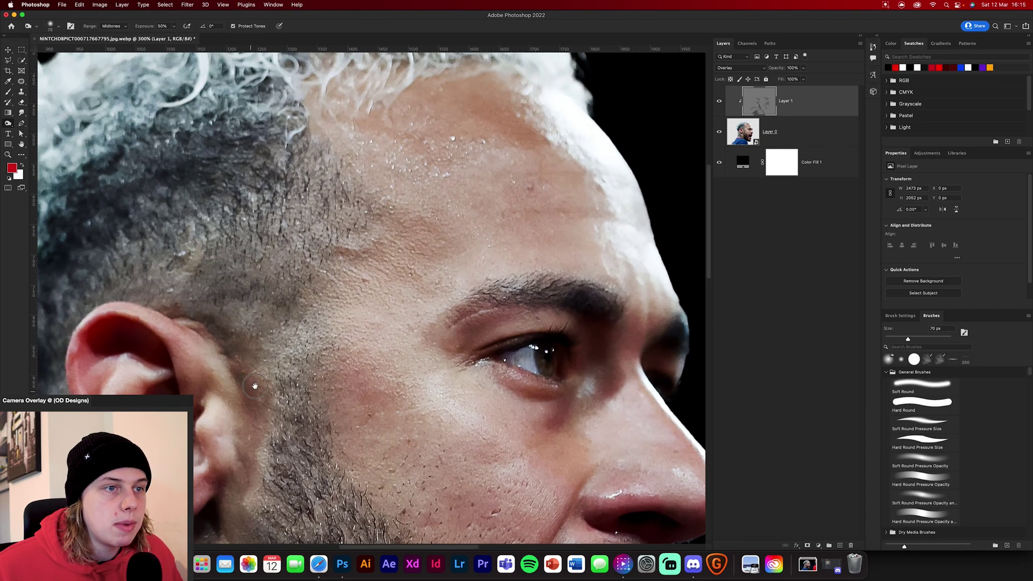
Burn broader shadows across the head and shirt, and reduce the Burn brush size to 90 px
key("super+minus")
key("super+0")
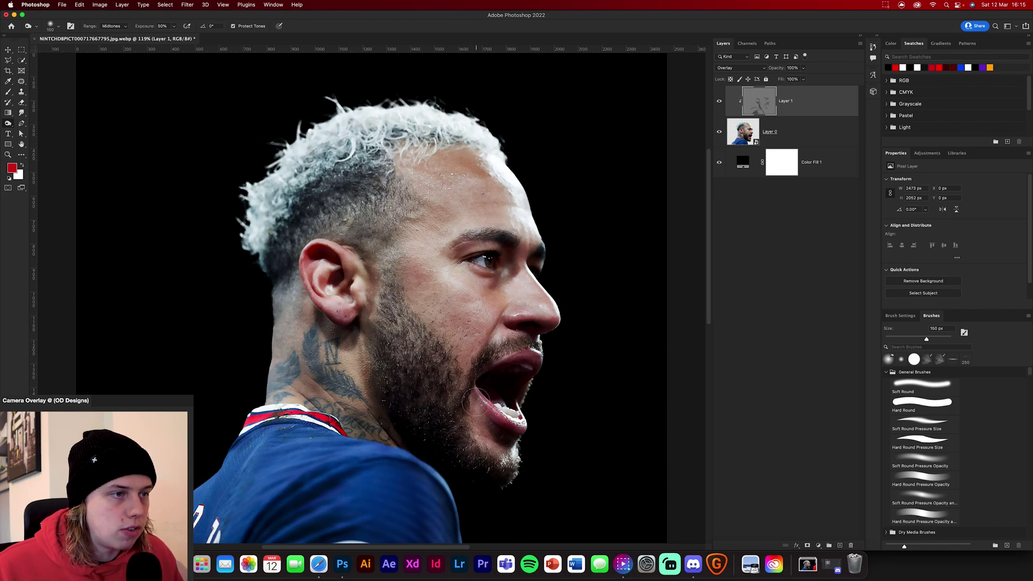
scroll(505, 438, "down", 5)
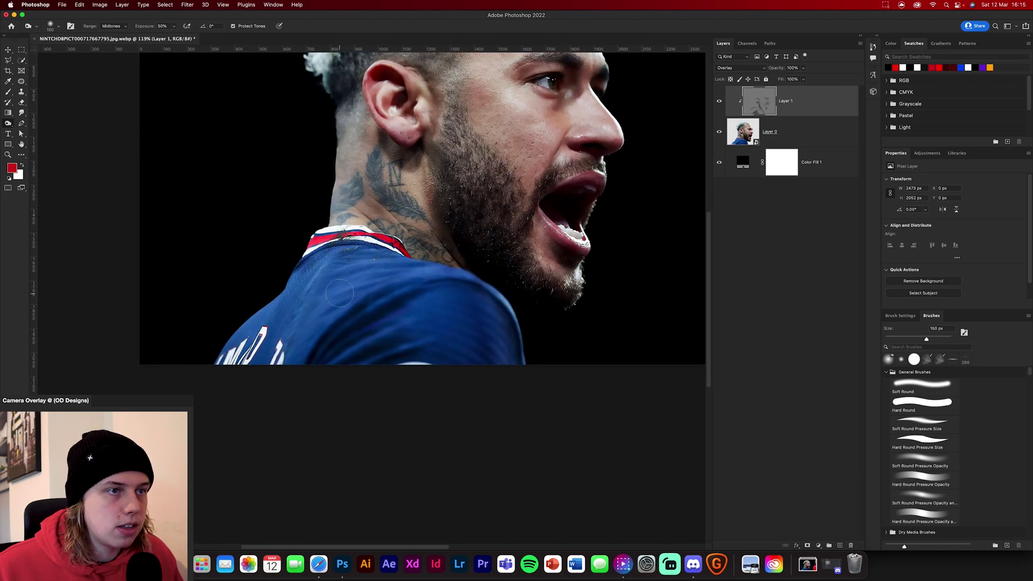
key("bracketleft")
key("bracketleft")
key("bracketleft")
scroll(602, 300, "up", 5)
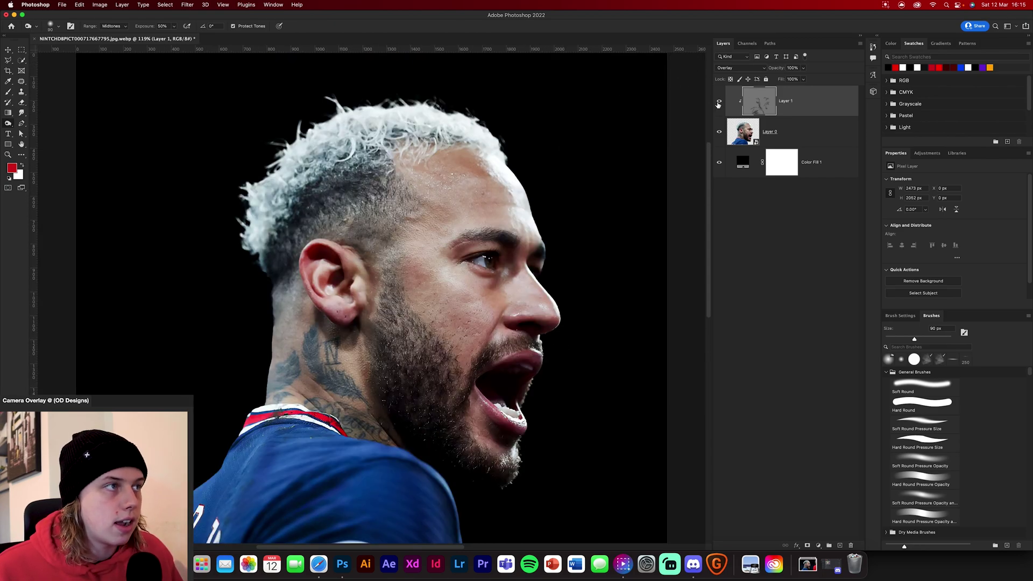
Toggle the visibility of the gray Overlay layer repeatedly to compare the portrait with and without burning
left_click(718, 104)
left_click(718, 103)
left_click(718, 103)
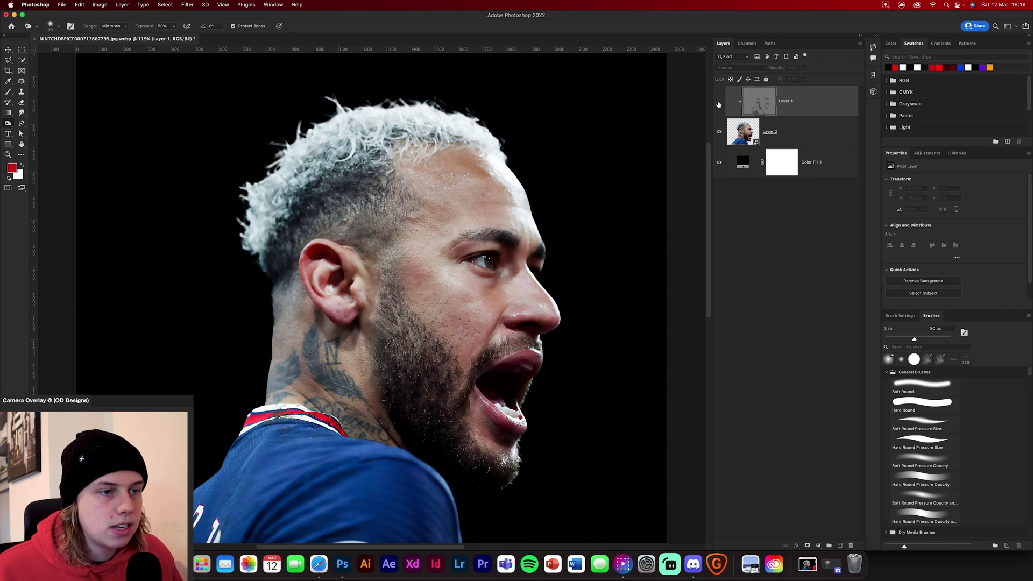
left_click(718, 104)
left_click(718, 104)
left_click(718, 104)
left_click(718, 104)
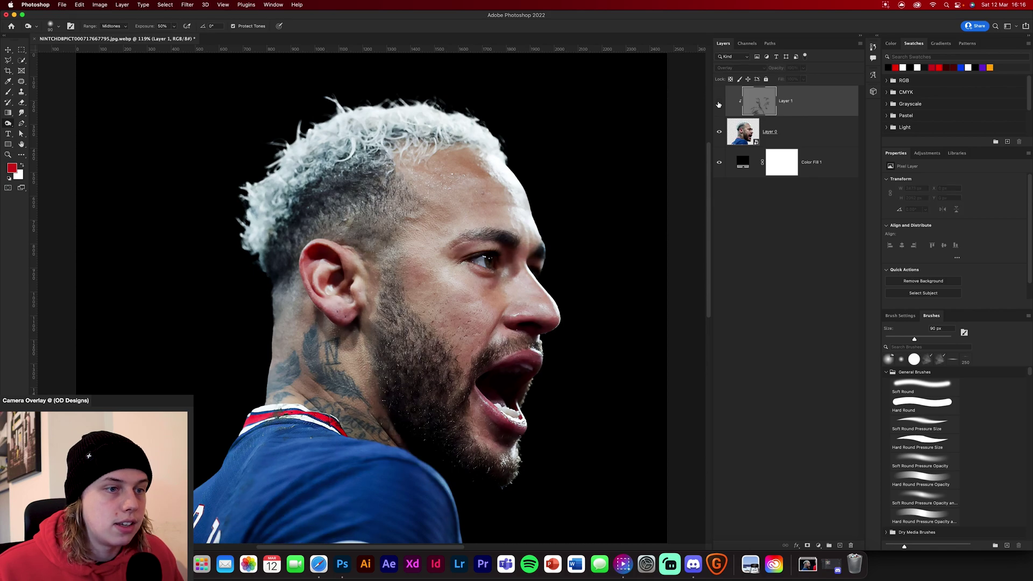
left_click(719, 104)
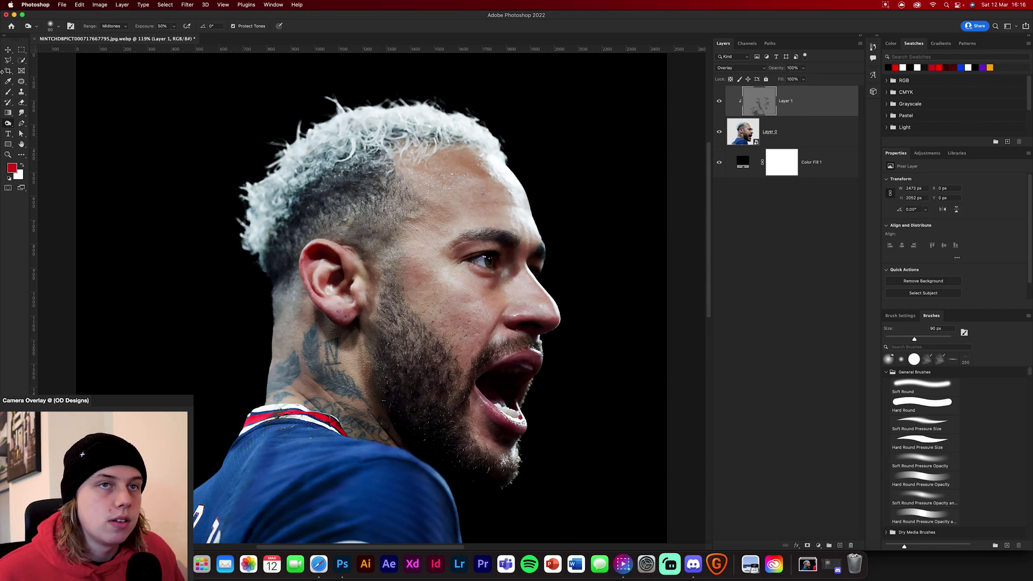
Dodge the outer edges of the hair, neck, face and shirt on the gray Overlay layer with a 400 px Dodge brush
right_click(8, 123)
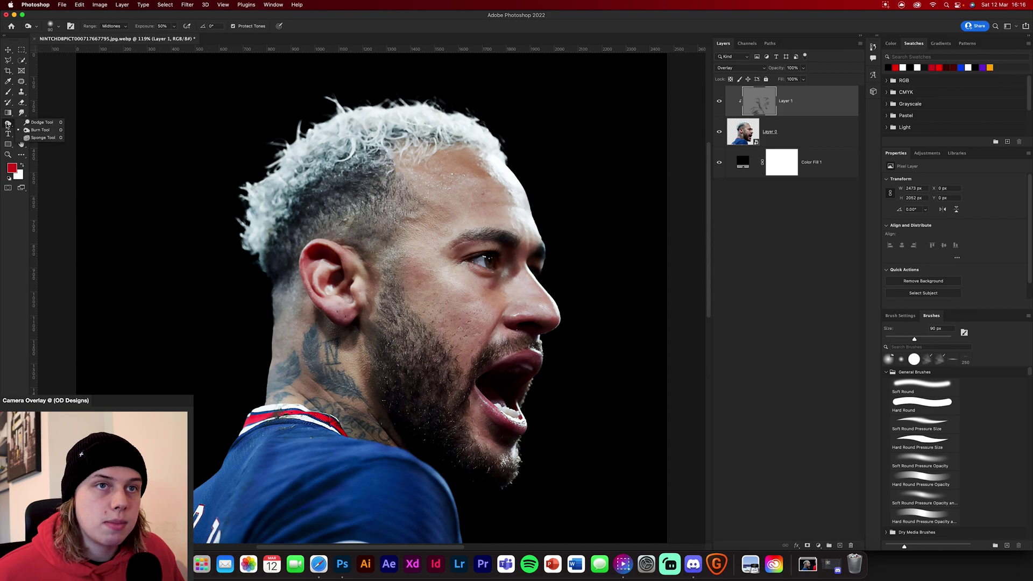
left_click(33, 123)
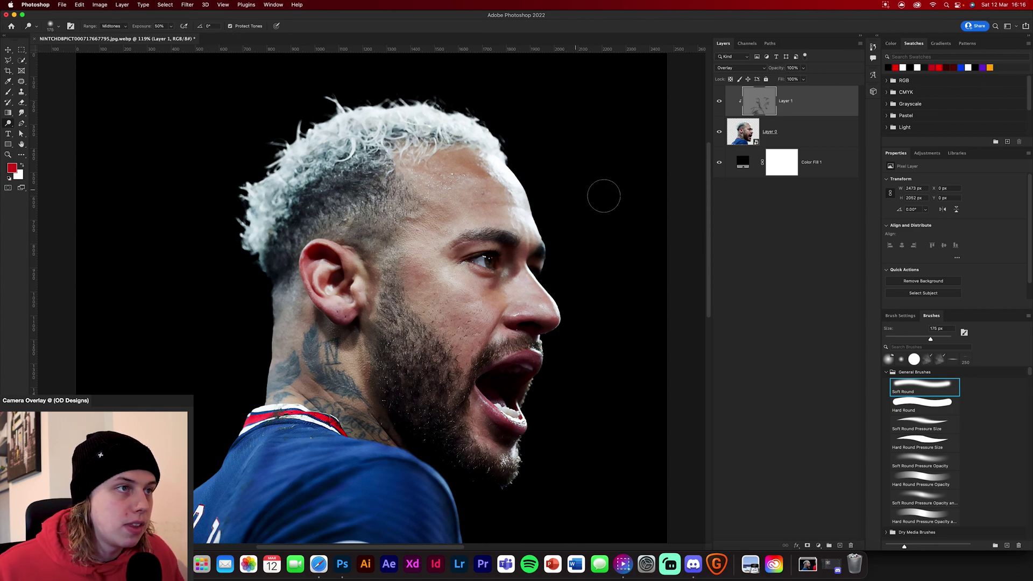
key("bracketright")
key("bracketright")
key("bracketright")
key("bracketright")
mouse_move(551, 195)
left_mouse_down()
mouse_move(565, 224)
mouse_move(547, 200)
mouse_move(543, 212)
left_mouse_up()
left_click_drag(221, 453, 216, 449)
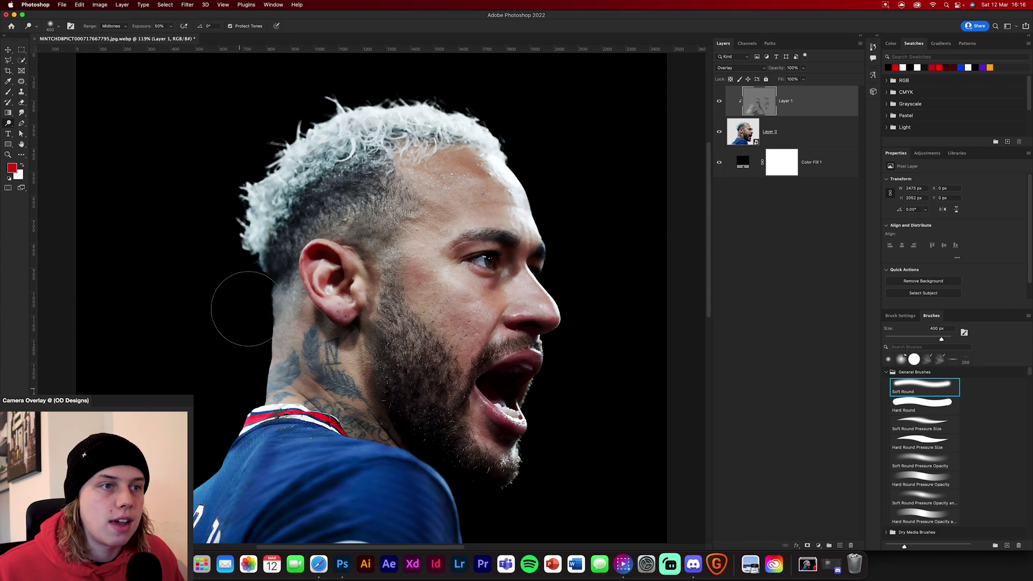
mouse_move(245, 282)
left_mouse_down()
mouse_move(238, 215)
mouse_move(262, 157)
mouse_move(309, 106)
mouse_move(385, 85)
mouse_move(495, 116)
mouse_move(570, 259)
mouse_move(558, 263)
mouse_move(566, 315)
left_mouse_up()
scroll(548, 420, "down", 4)
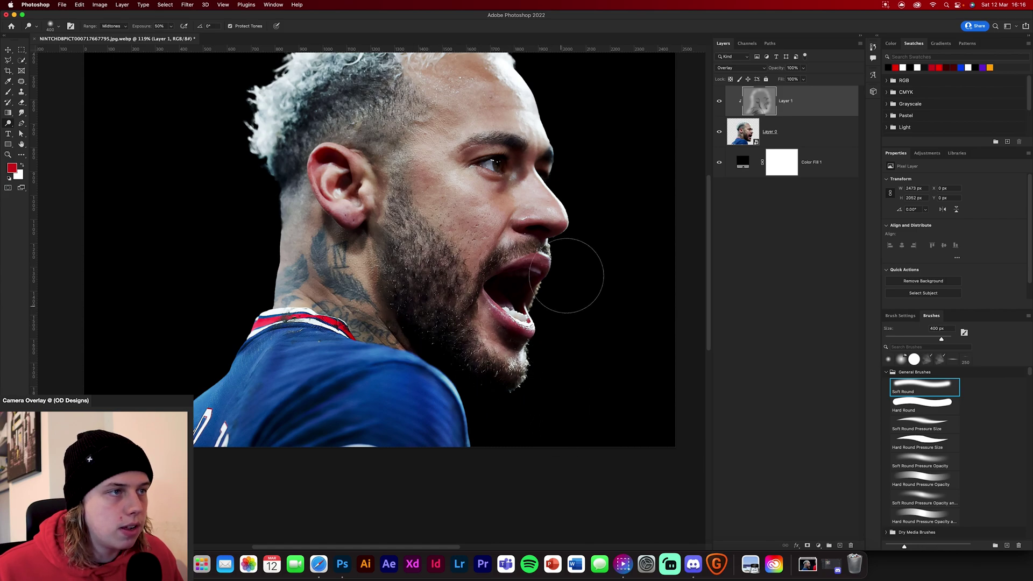
left_click_drag(583, 217, 602, 331)
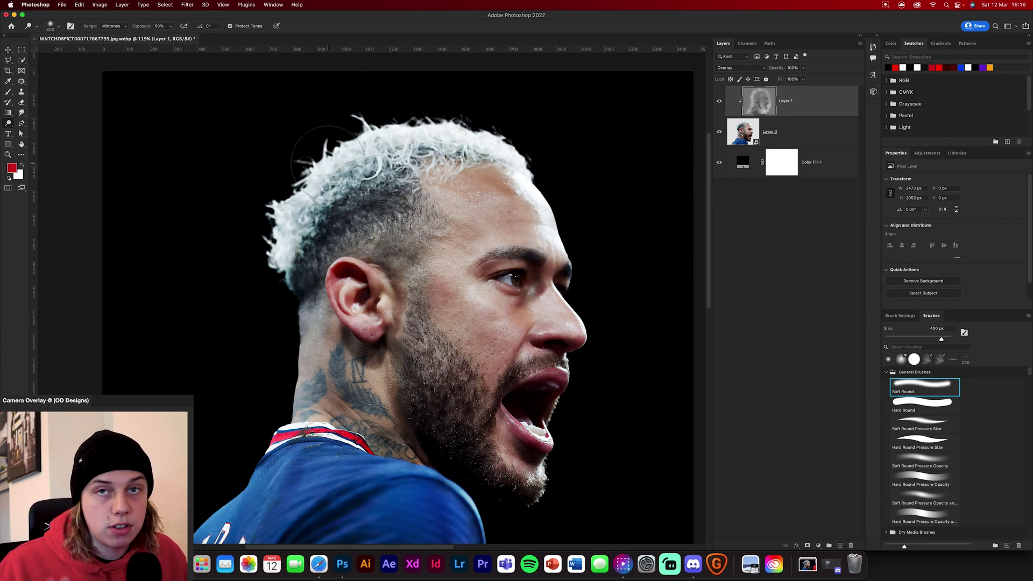
Toggle the gray Overlay layer's visibility to compare the portrait with and without the dodging and burning
left_click(719, 101)
left_click(719, 101)
left_click(719, 101)
left_click(719, 101)
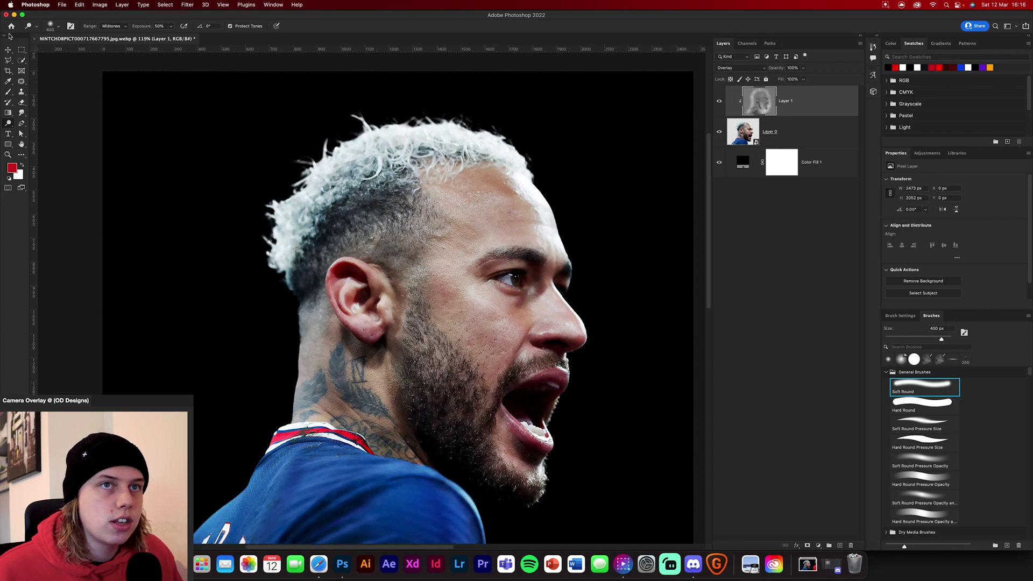
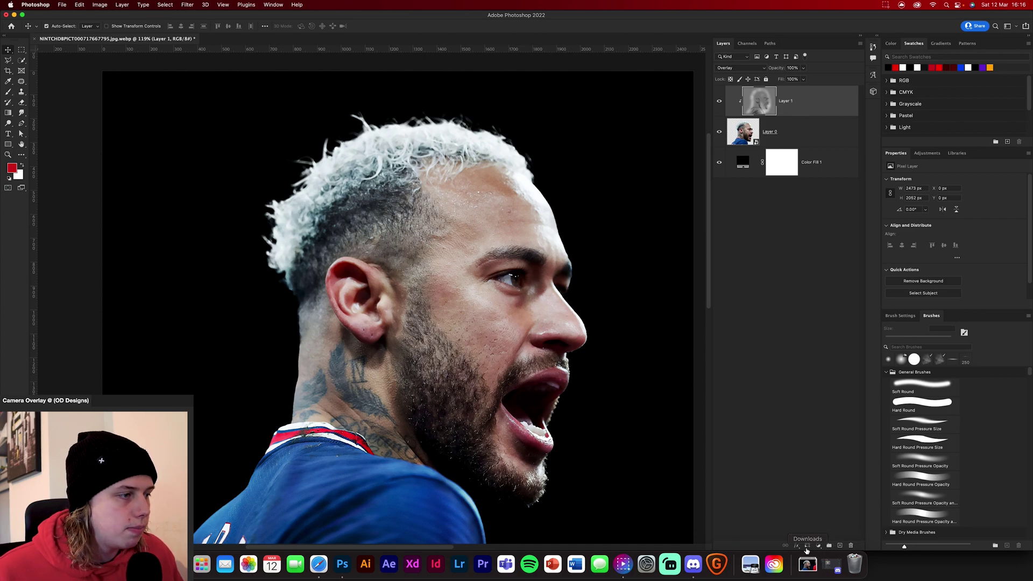
Add a Curves adjustment clipped to the portrait, raise its highlights to brighten the image, and invert its mask to black
left_click(818, 545)
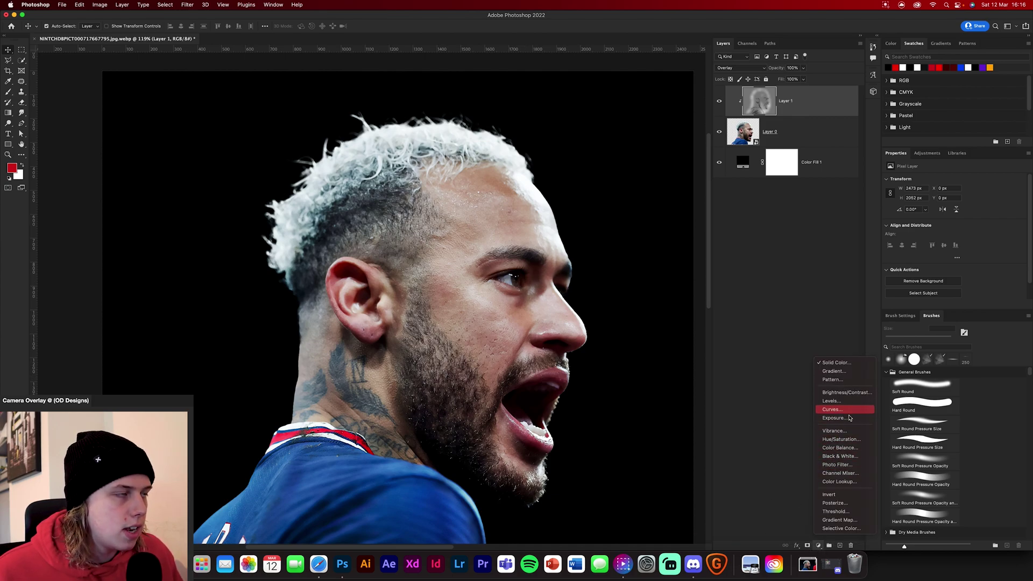
left_click(832, 409)
left_click(826, 114, "alt")
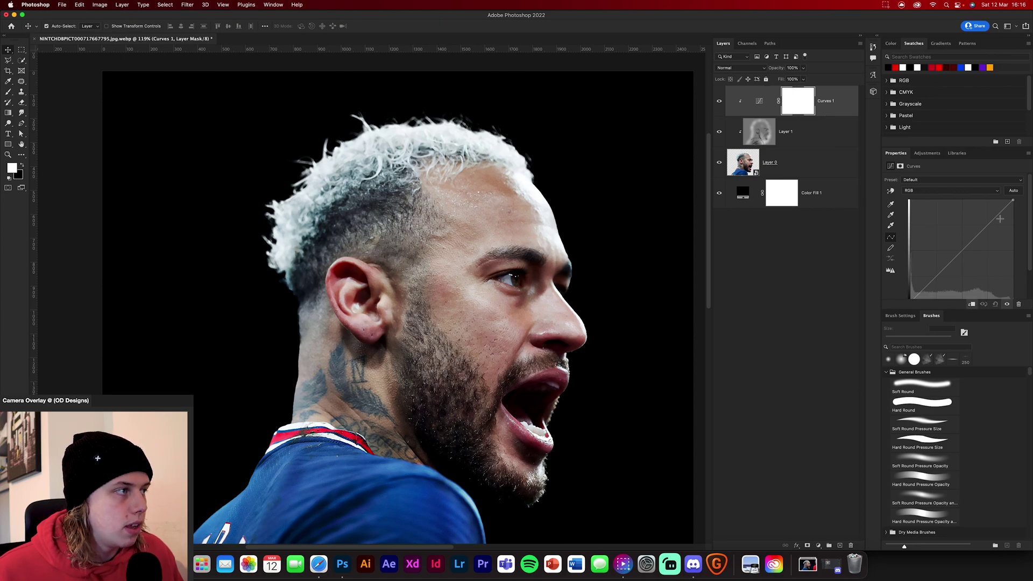
left_click_drag(999, 218, 995, 207)
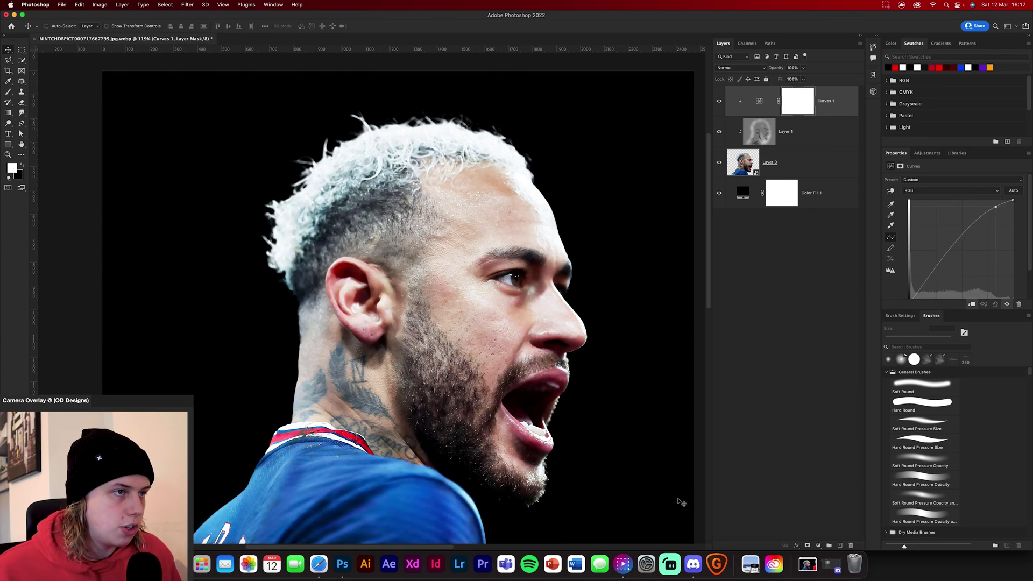
key("super+i")
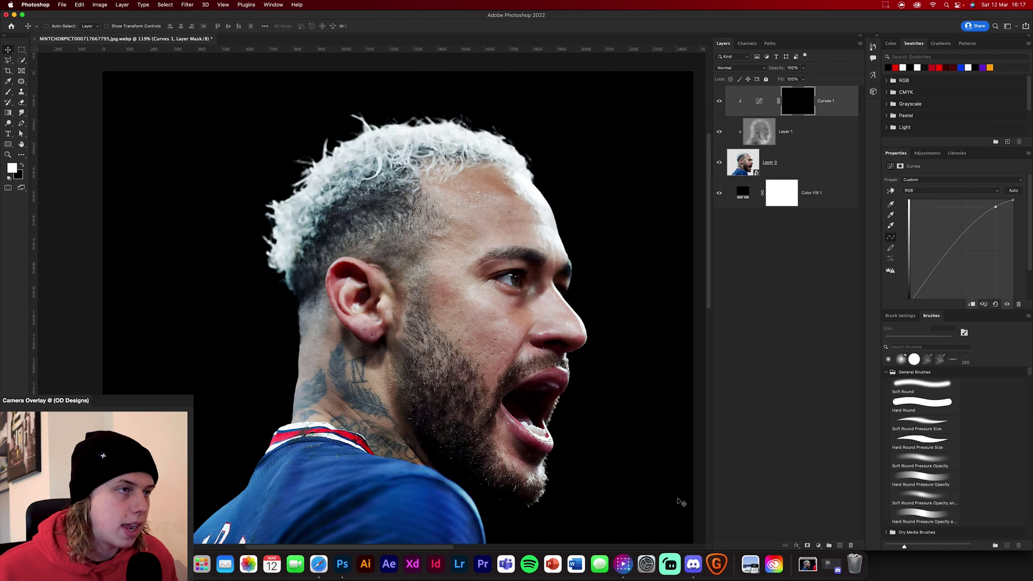
Choose the Hard Round brush for the Curves mask and set the brush opacity to 100%
key("super+equal")
key("super+equal")
key("super+equal")
key("super+equal")
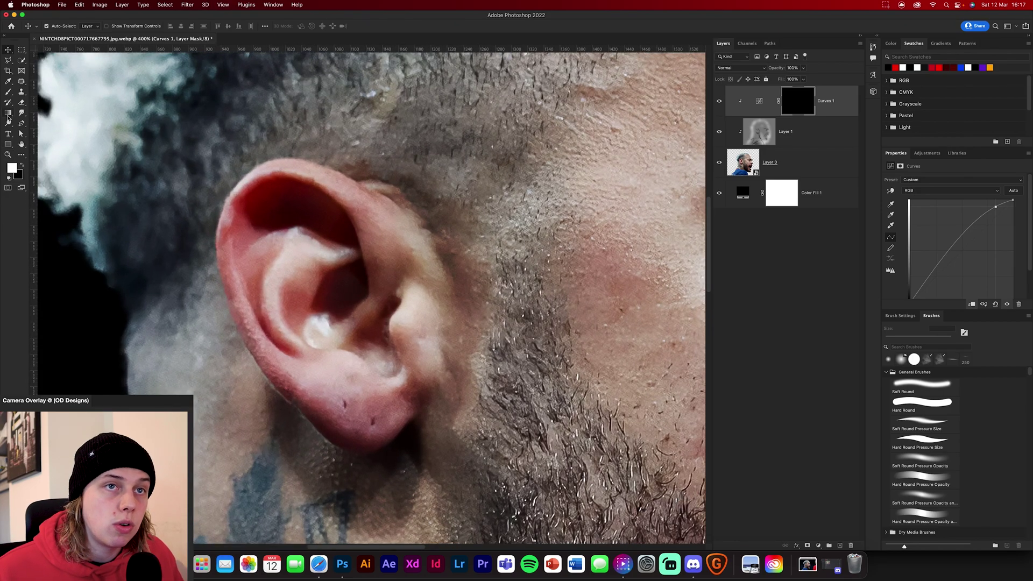
left_click(7, 94)
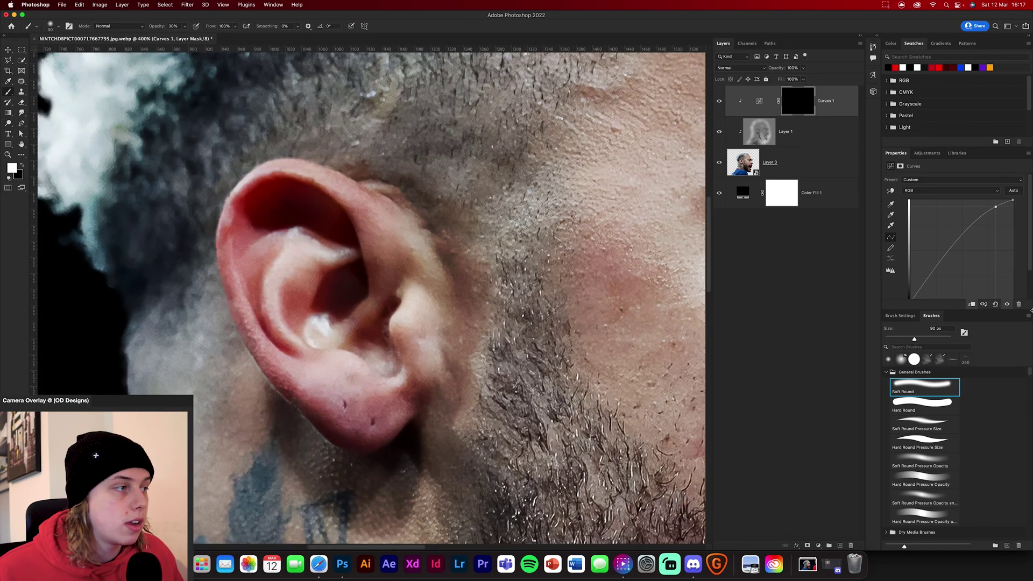
left_click(909, 405)
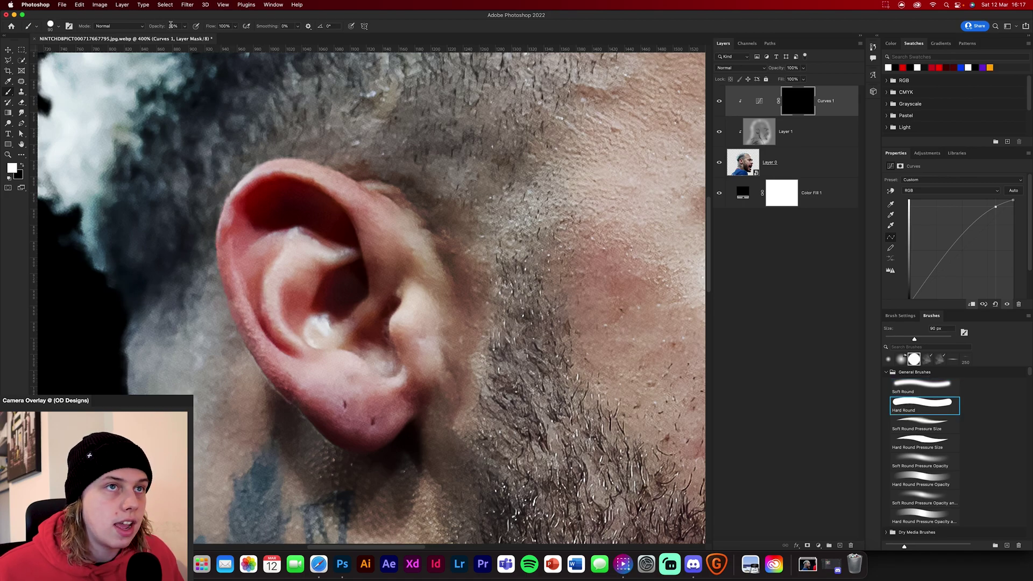
left_click_drag(163, 28, 300, 33)
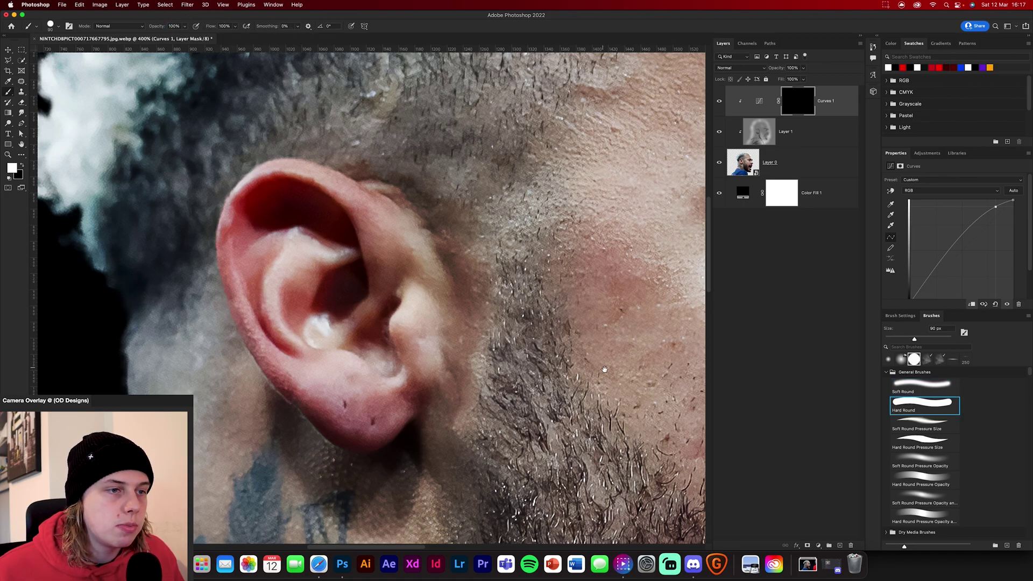
Brighten the eye by painting white on the Curves mask with a 20 px brush, and clean the lower eyelid edge with black
left_click_drag(604, 369, 480, 403)
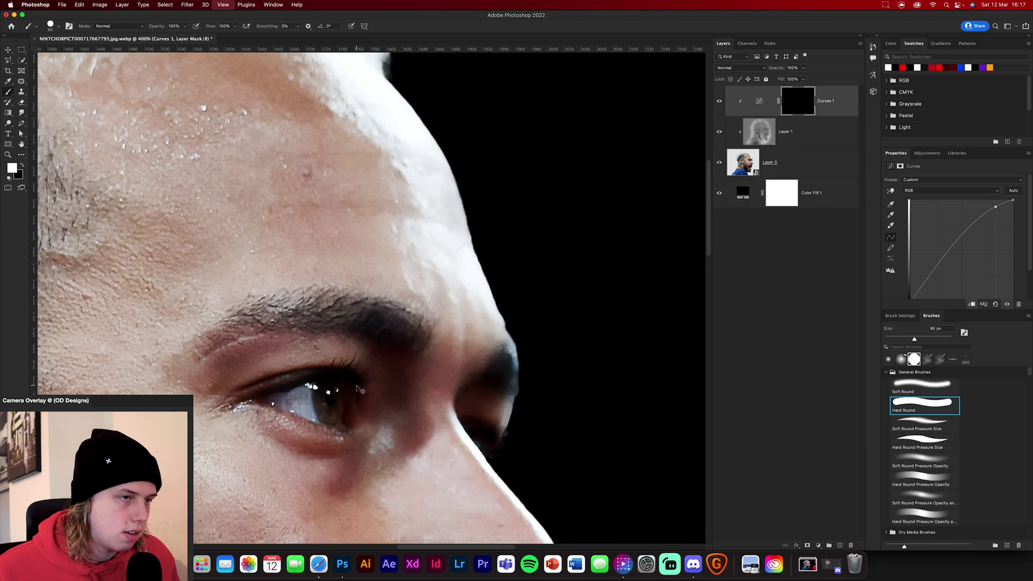
key("super+plus")
key("super+plus")
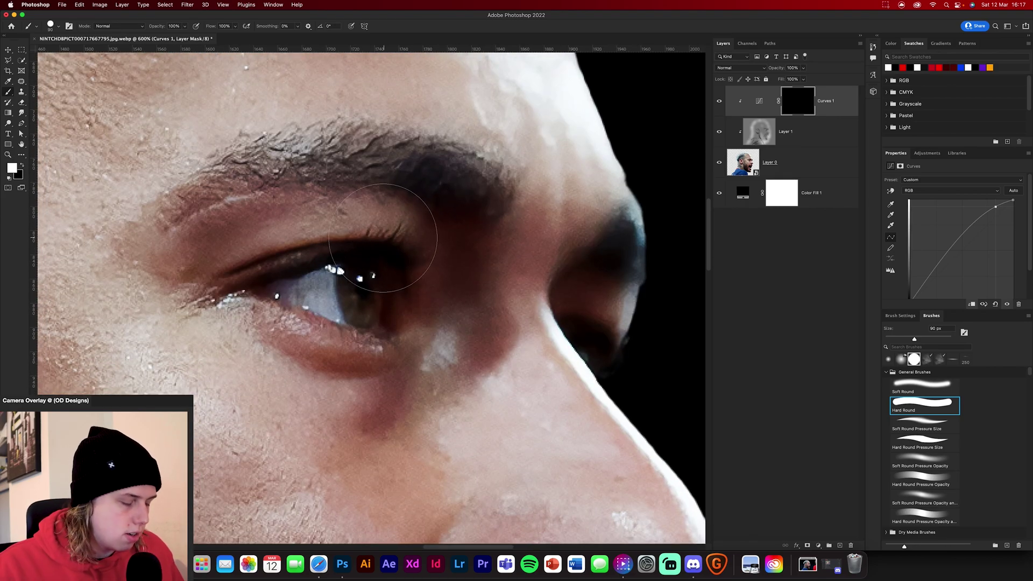
key("bracketleft")
key("bracketleft")
key("bracketleft")
key("bracketleft")
key("bracketleft")
key("bracketleft")
key("bracketleft")
key("bracketleft")
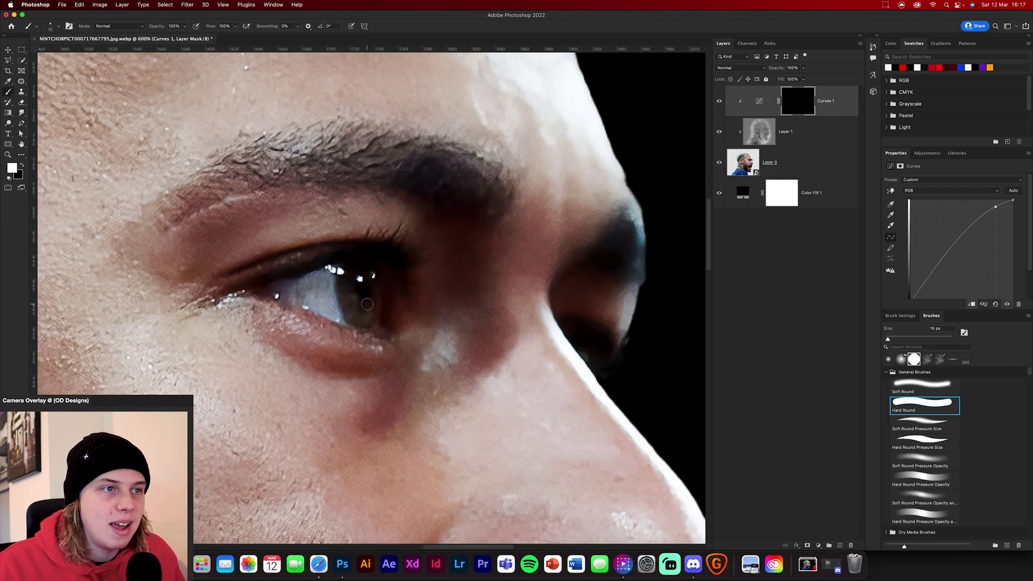
key("bracketright")
mouse_move(367, 304)
left_mouse_down()
mouse_move(278, 288)
mouse_move(350, 275)
left_mouse_up()
key("x")
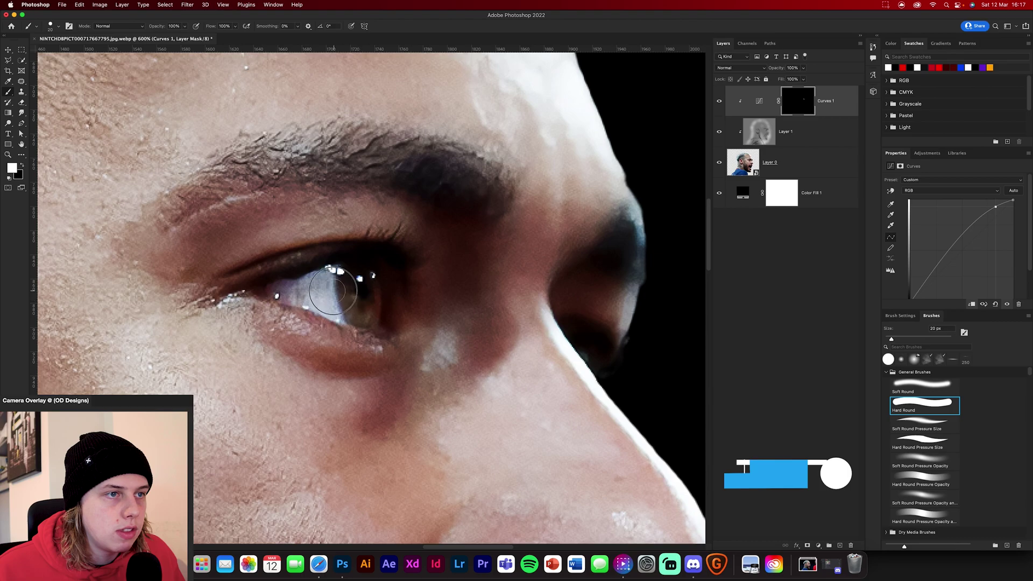
mouse_move(333, 337)
left_mouse_down()
mouse_move(391, 332)
mouse_move(351, 343)
mouse_move(323, 330)
left_mouse_up()
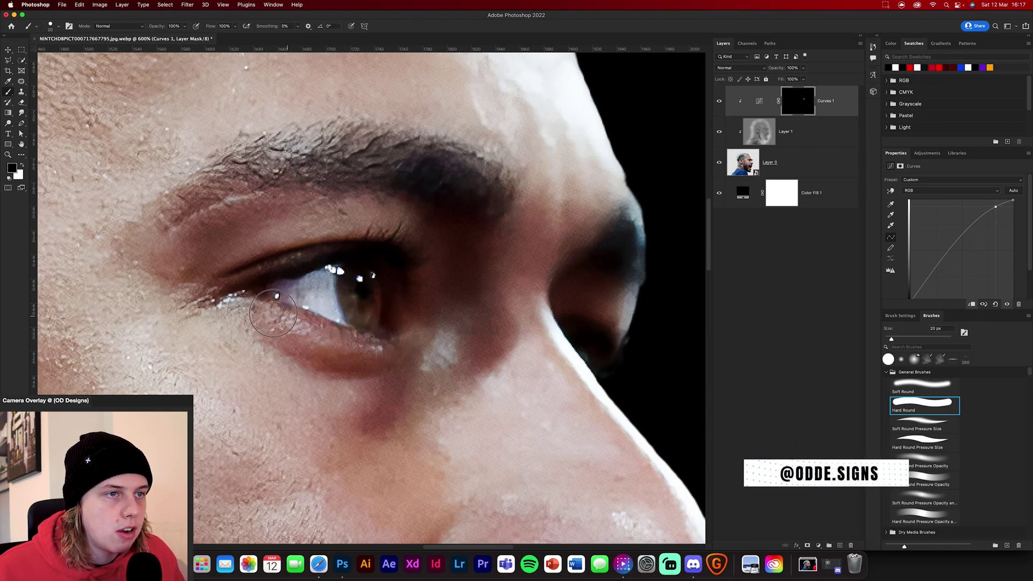
key("x")
Brighten the upper teeth by painting white on the Curves mask with a small brush, and clean their edges with black
scroll(452, 292, "right", 6)
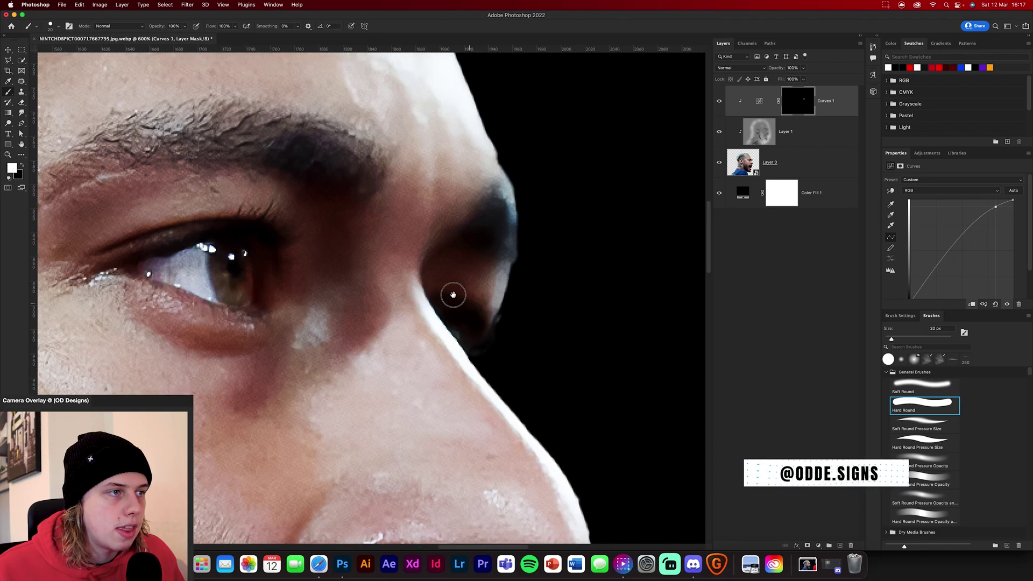
scroll(430, 332, "down", 15)
scroll(430, 331, "left", 3)
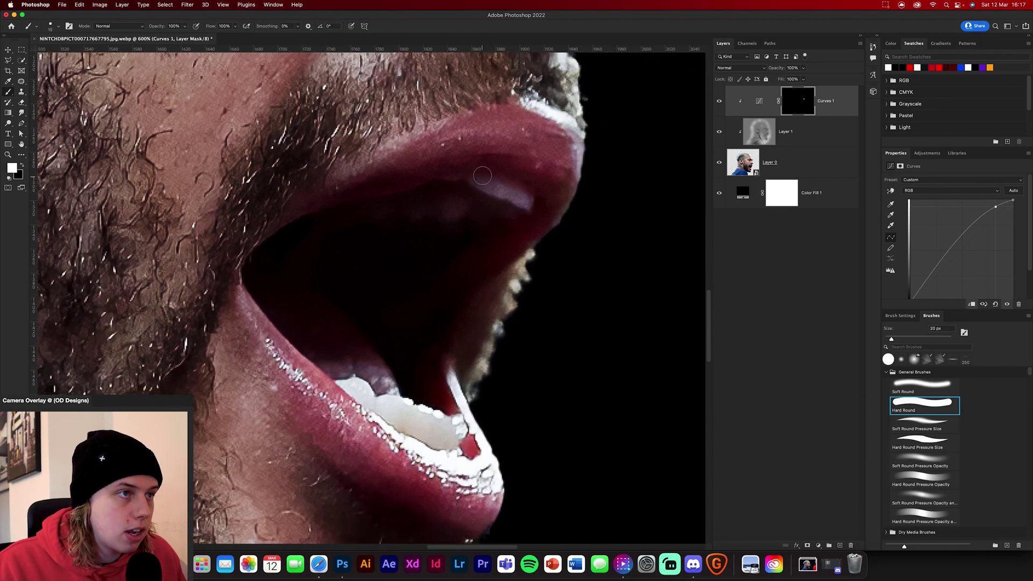
key("bracketleft")
key("bracketleft")
mouse_move(496, 183)
left_mouse_down()
mouse_move(527, 206)
mouse_move(472, 186)
mouse_move(494, 204)
mouse_move(517, 205)
mouse_move(328, 223)
mouse_move(462, 193)
left_mouse_up()
key("bracketright")
key("bracketright")
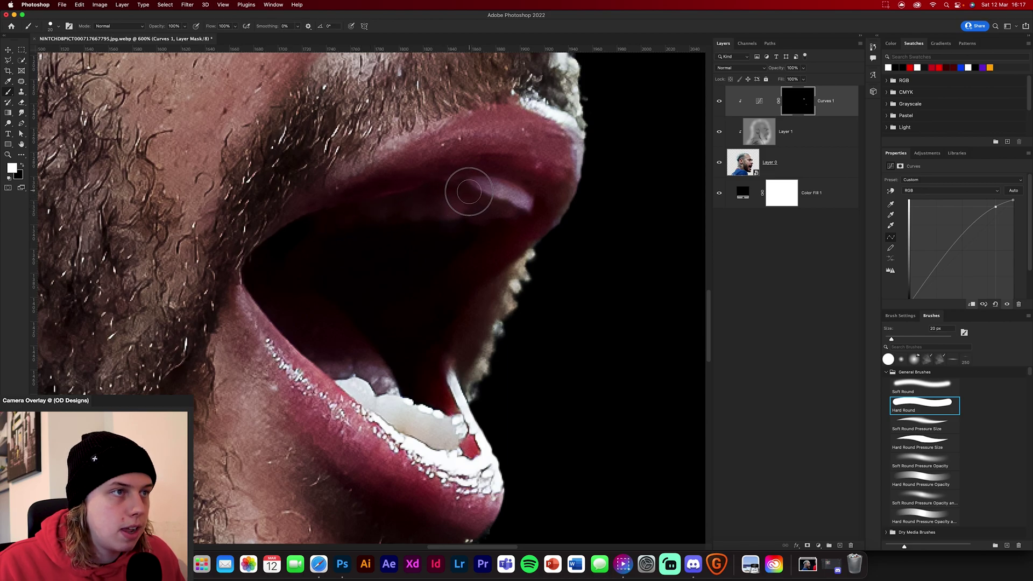
key("p")
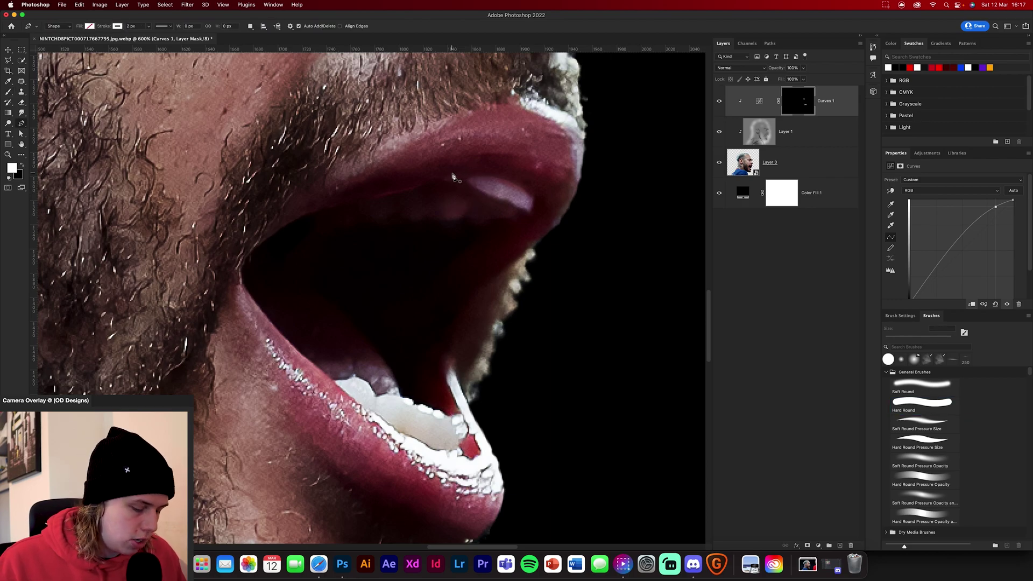
key("b")
key("x")
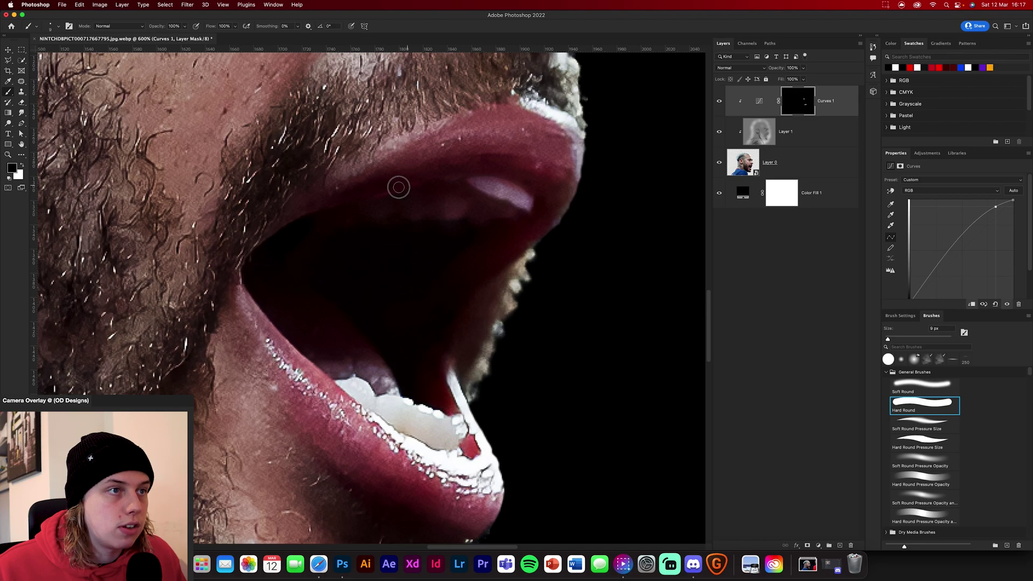
Brighten the lower teeth by painting white on the Curves mask
key("x")
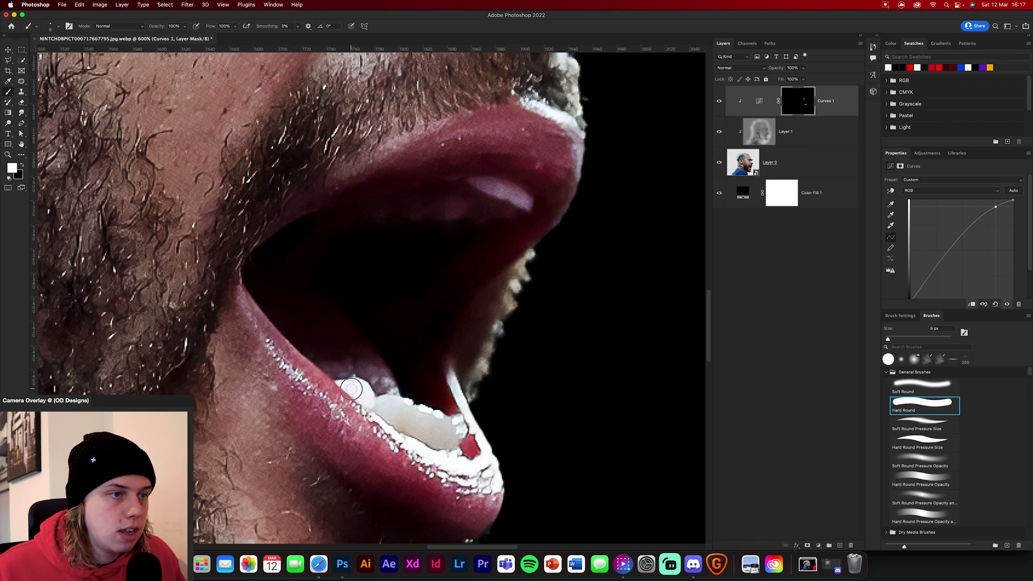
mouse_move(380, 403)
left_mouse_down()
mouse_move(435, 443)
mouse_move(416, 431)
mouse_move(451, 444)
mouse_move(459, 434)
mouse_move(459, 421)
mouse_move(368, 394)
mouse_move(454, 431)
mouse_move(396, 417)
left_mouse_up()
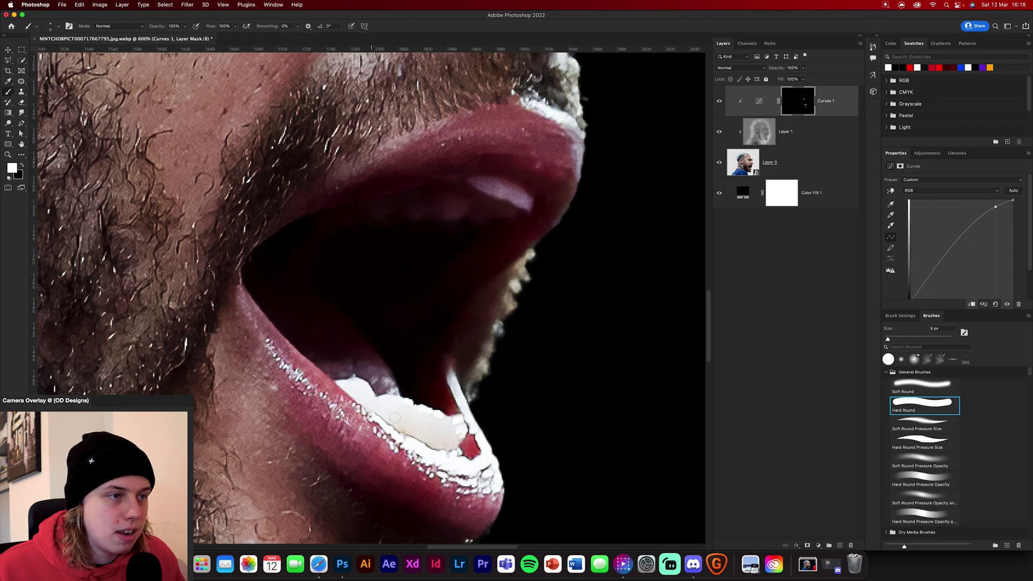
key("super+0")
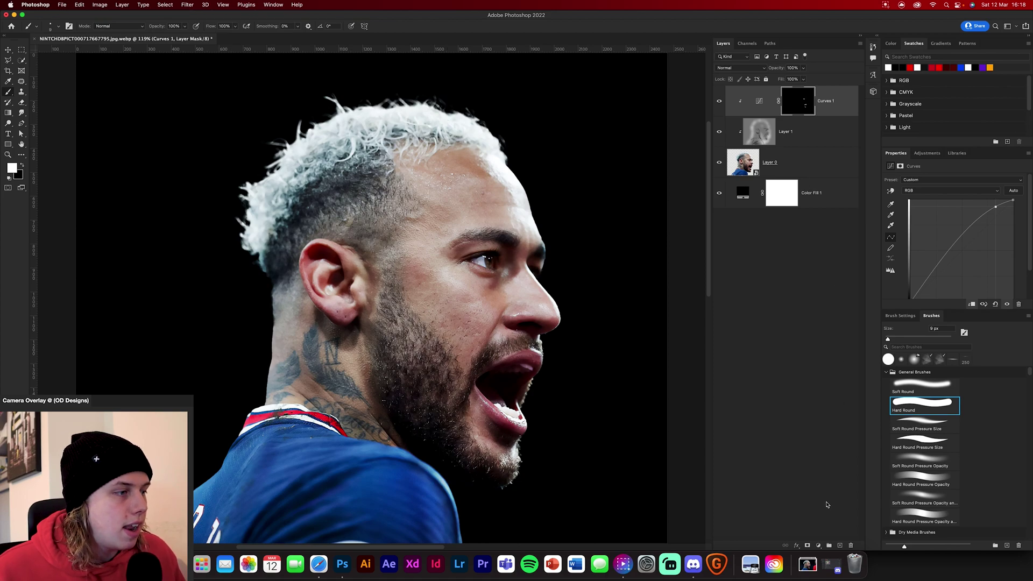
Add a Hue/Saturation adjustment clipped to the portrait and replace its mask with a copy of the Curves mask
left_click(820, 544)
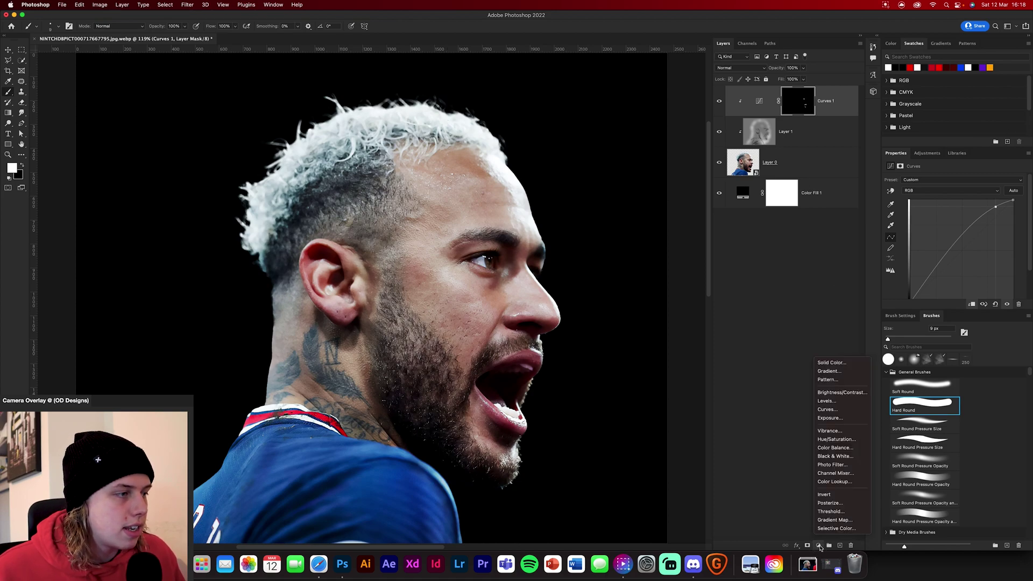
left_click(840, 439)
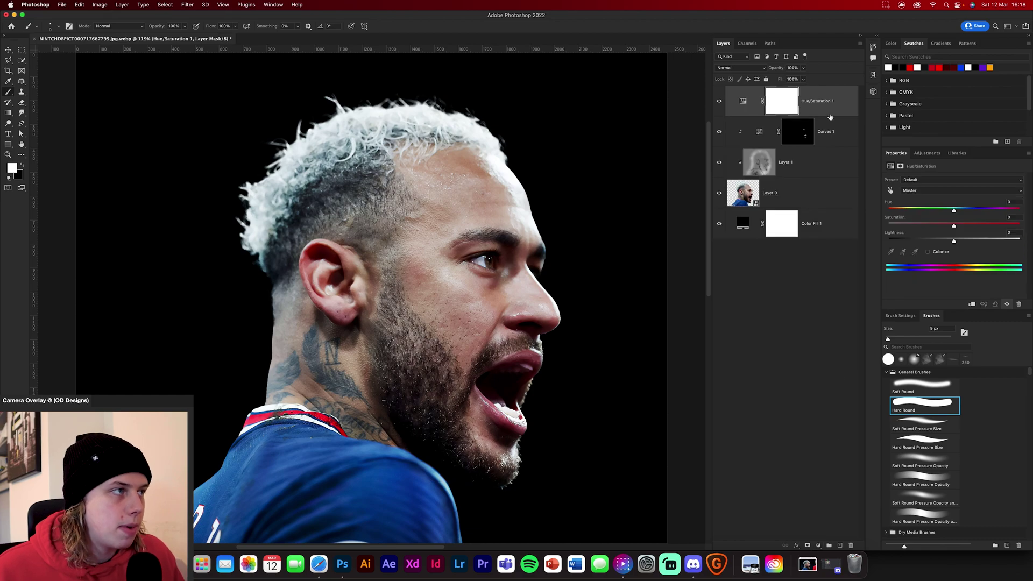
left_click(798, 134)
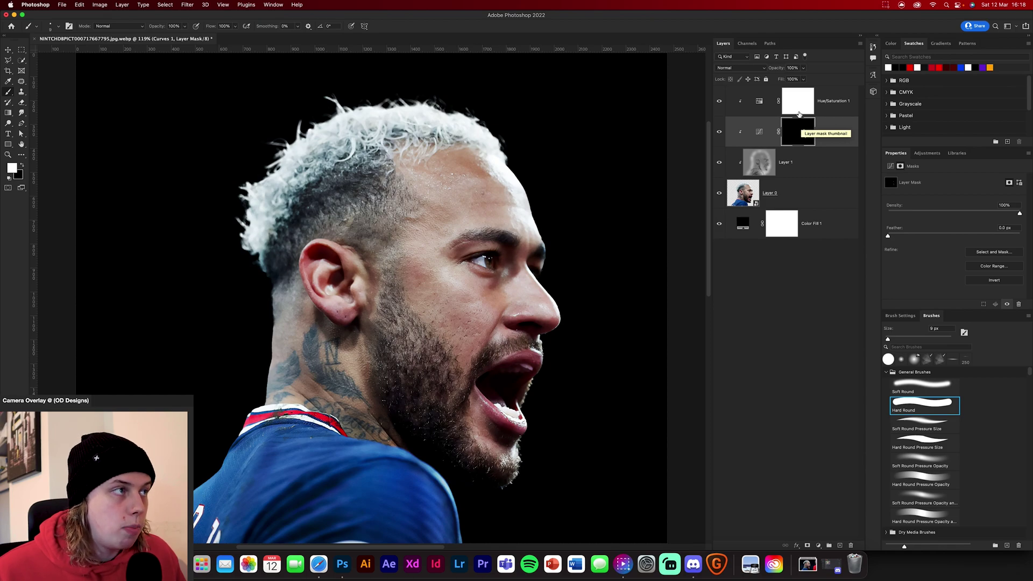
left_click_drag(798, 136, 797, 102)
Set the Hue/Saturation layer's saturation to -100 to desaturate the eye and teeth, and inspect both areas up close
left_click(759, 102)
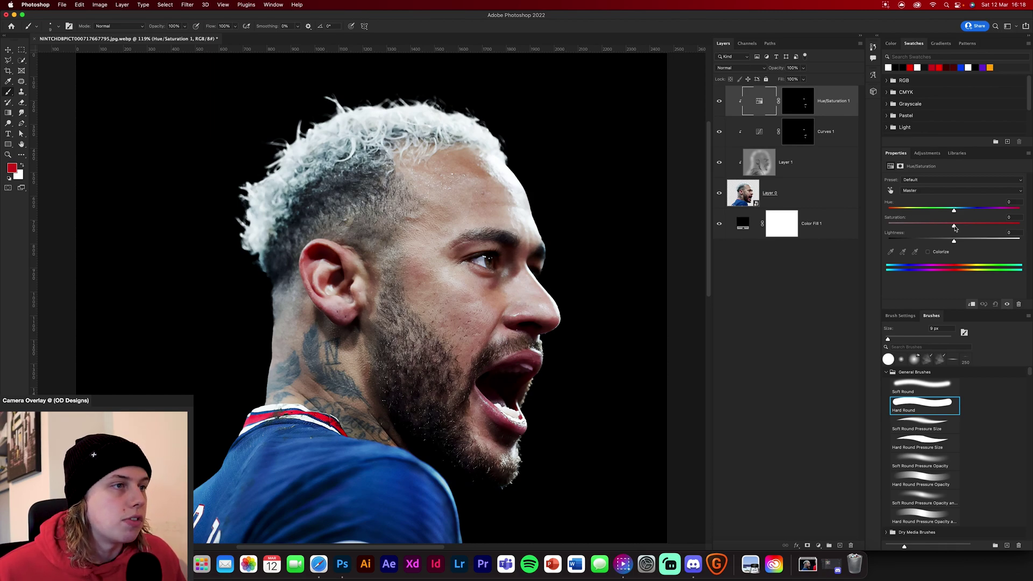
left_click_drag(954, 227, 488, 350)
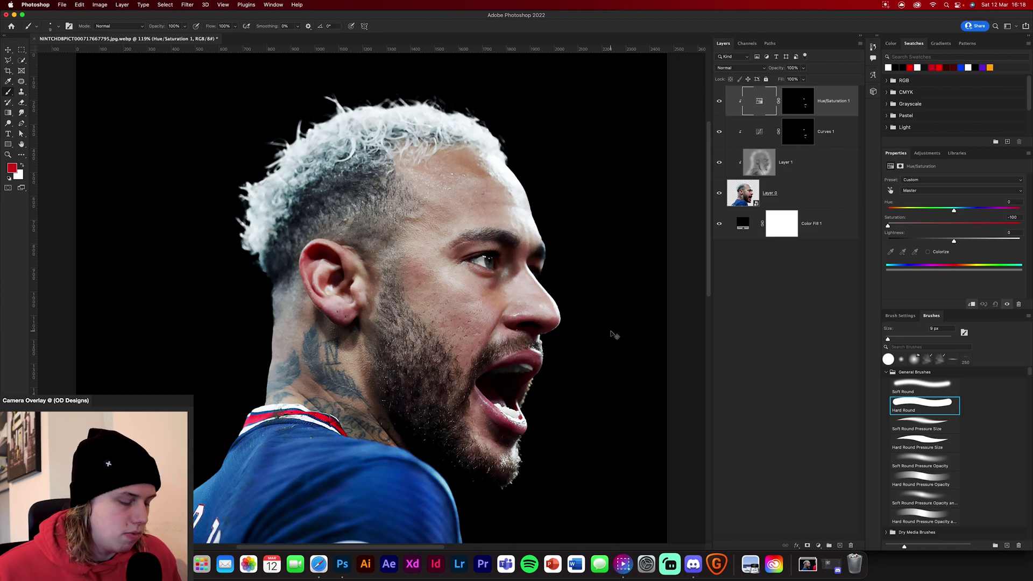
key("super+plus")
key("super+plus")
key("super+plus")
left_click_drag(657, 285, 242, 304)
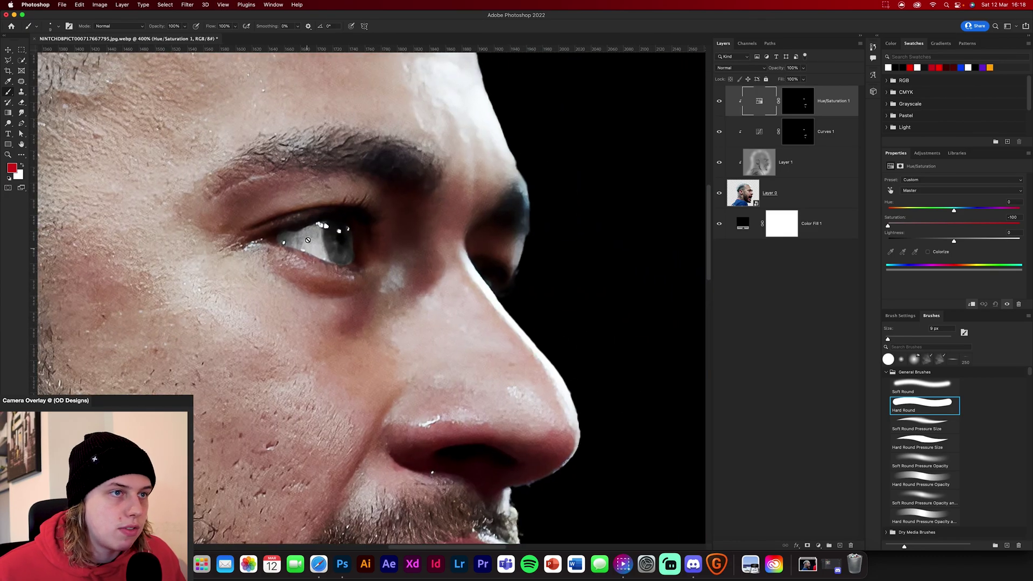
left_click_drag(460, 461, 452, 306)
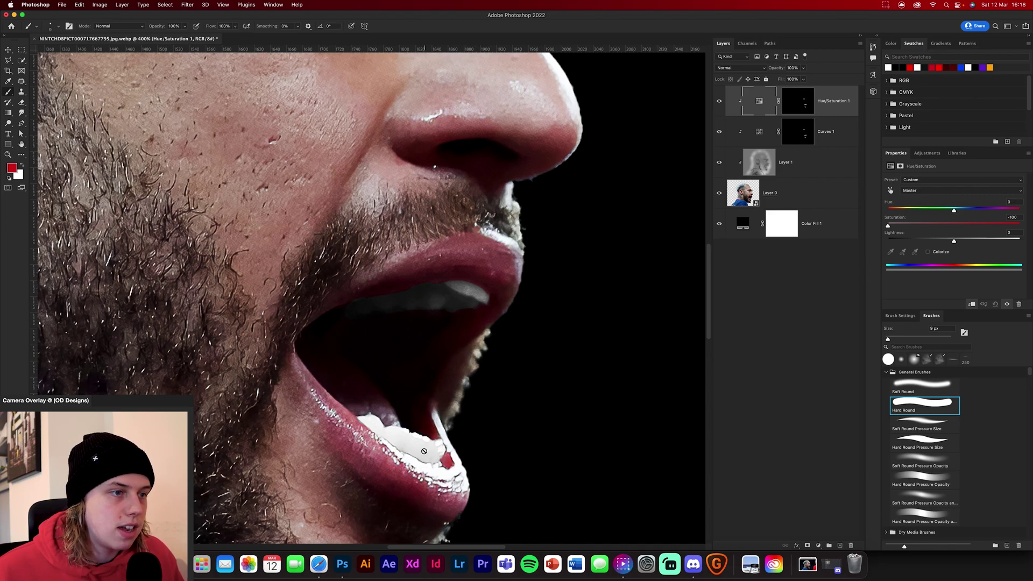
Paint black over the iris on the Hue/Saturation mask with a 30 px brush to restore its colour, and check the mouth area
scroll(490, 295, "up", 10)
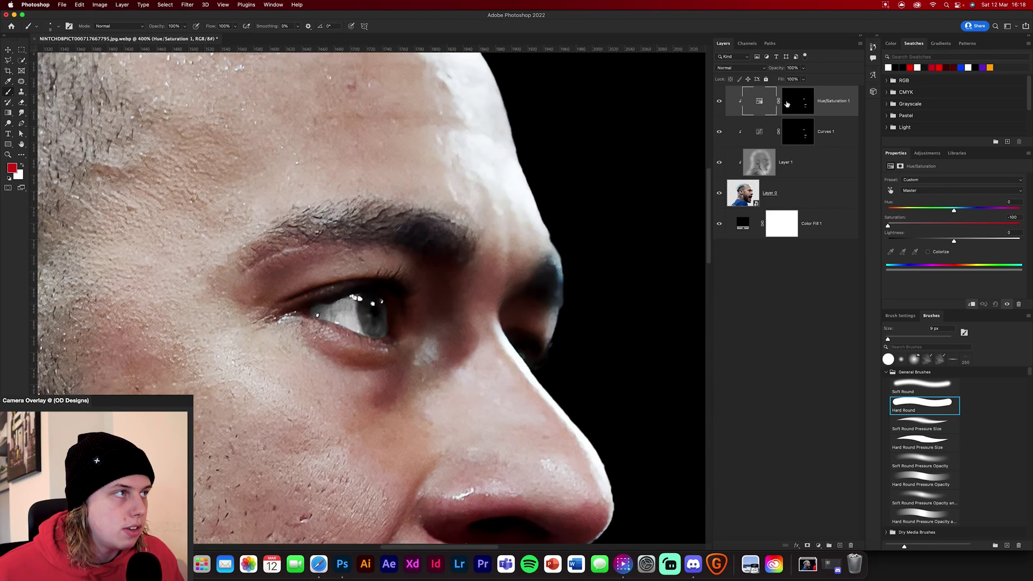
left_click(797, 101)
key("d")
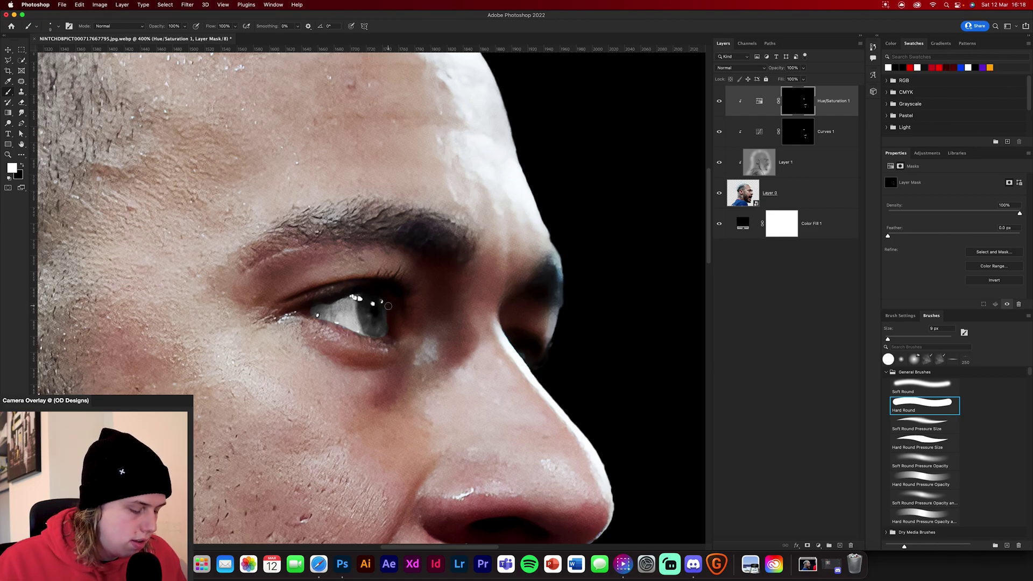
key("bracketright")
key("bracketright")
key("bracketright")
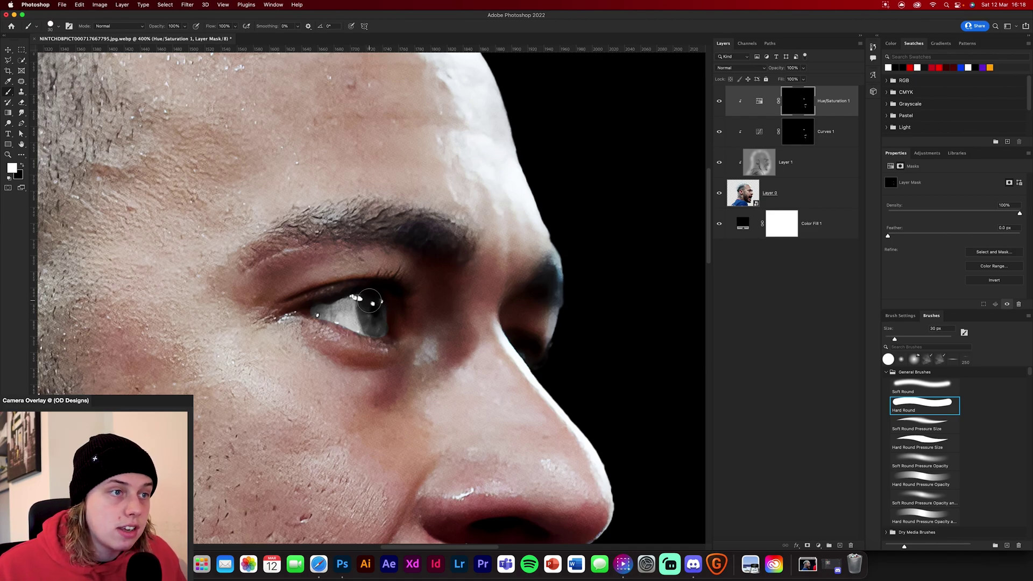
key("x")
key("bracketright")
mouse_move(370, 303)
left_mouse_down()
mouse_move(382, 320)
mouse_move(380, 303)
left_mouse_up()
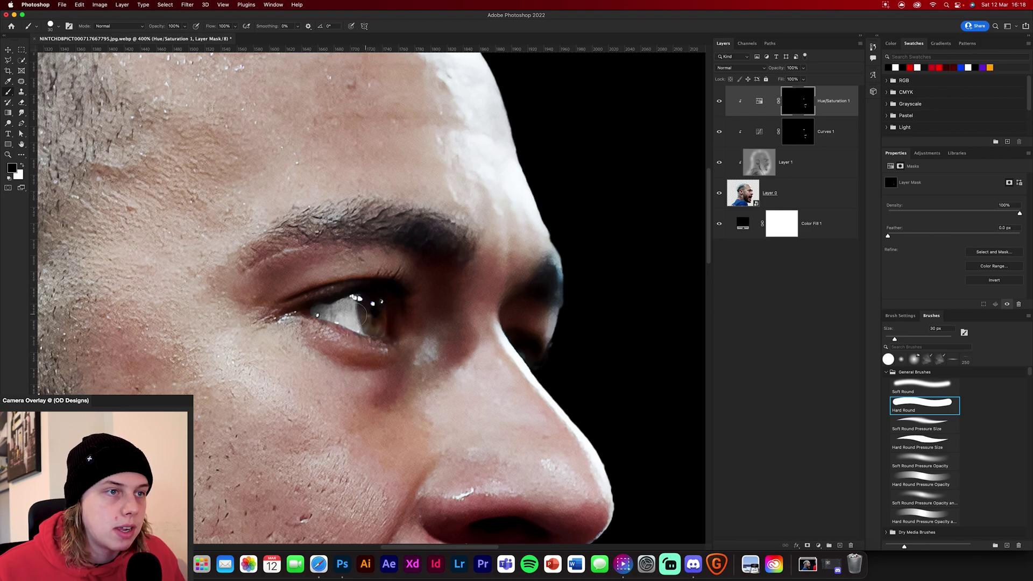
left_click_drag(418, 358, 426, 189)
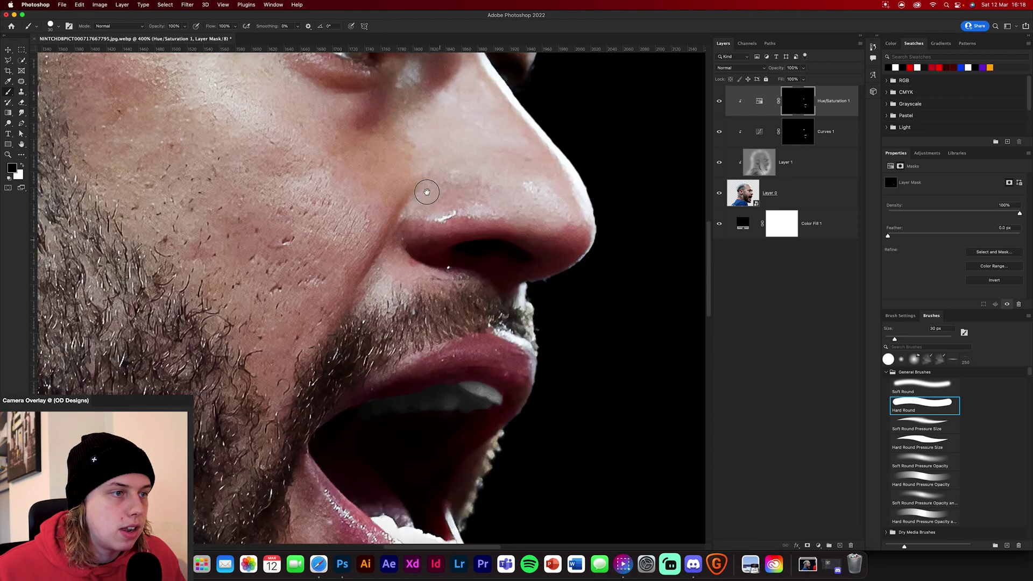
left_click_drag(425, 425, 421, 253)
key("x")
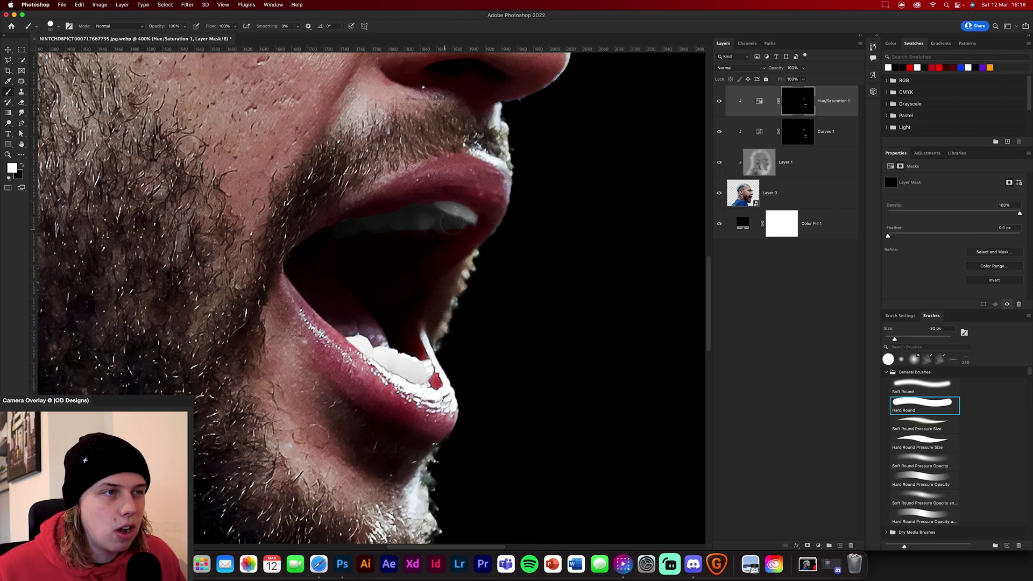
key("super+0")
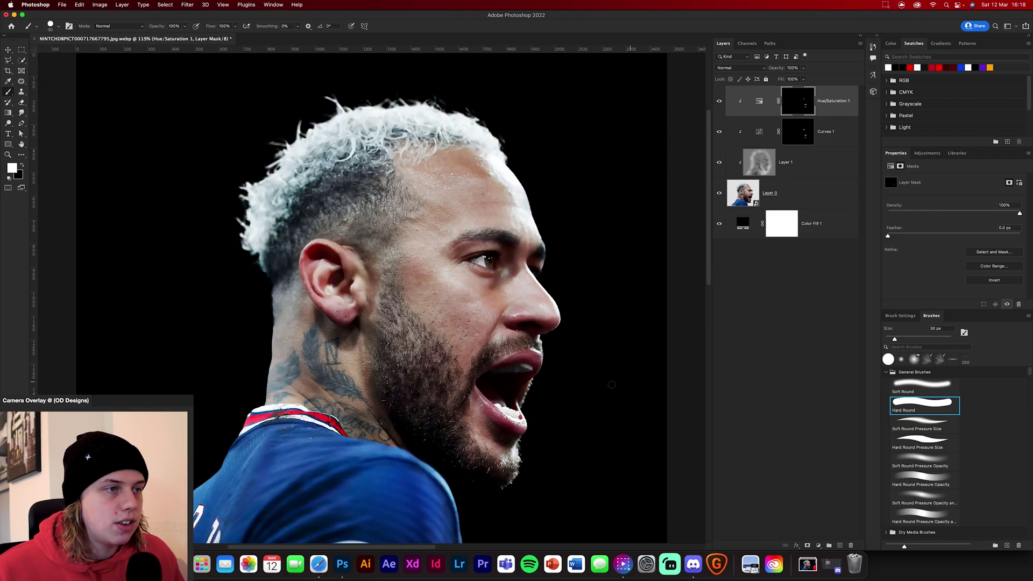
Add a clipped Curves adjustment with the highlights raised to brighten the portrait, and invert its mask to black
left_click(8, 50)
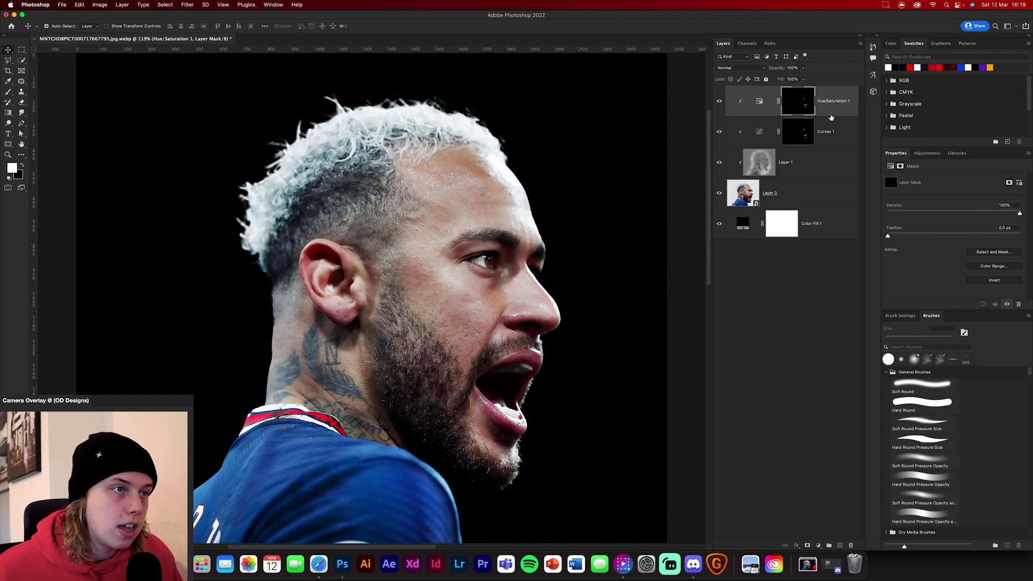
left_click(817, 545)
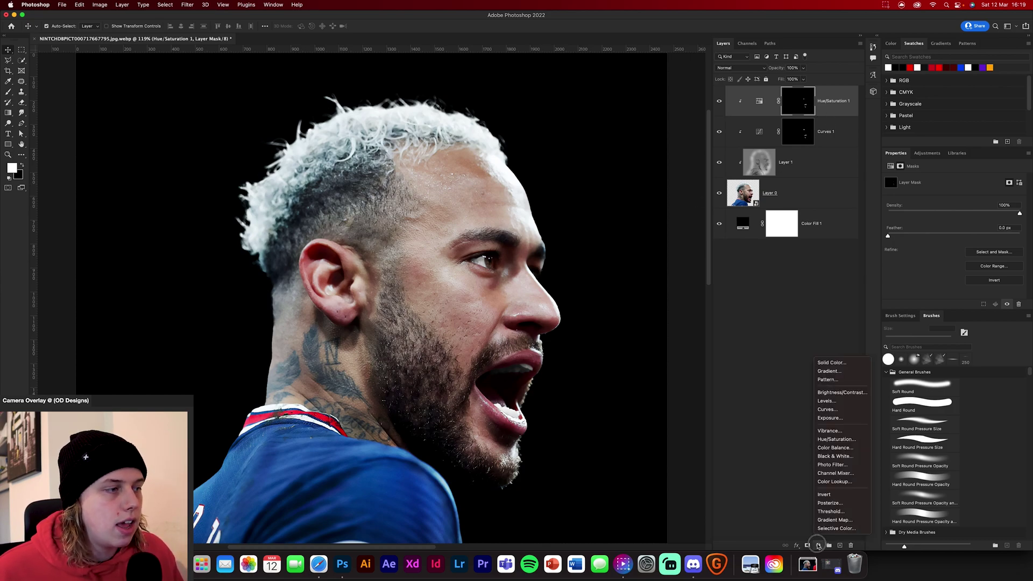
left_click(839, 411)
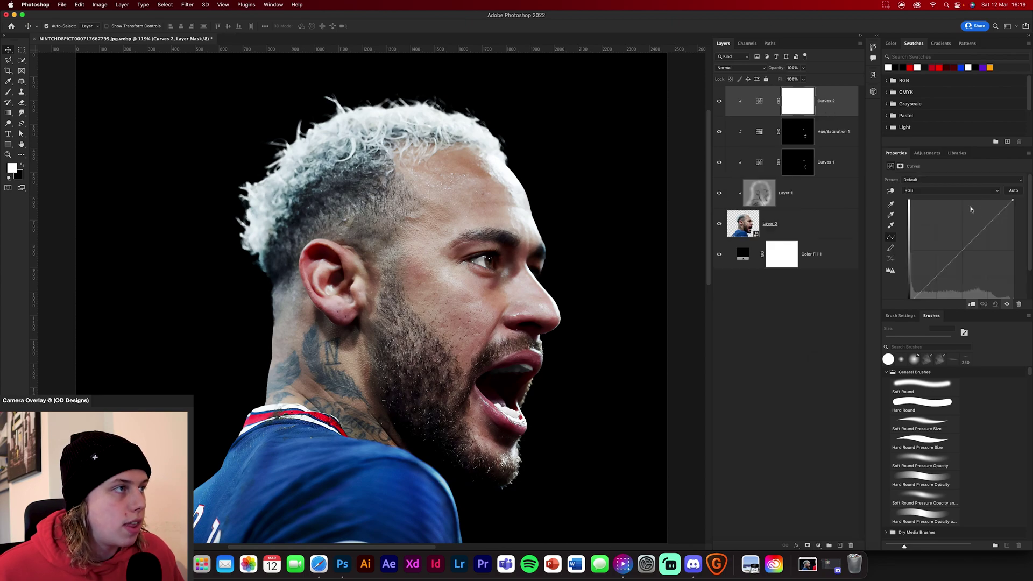
left_click_drag(992, 215, 989, 208)
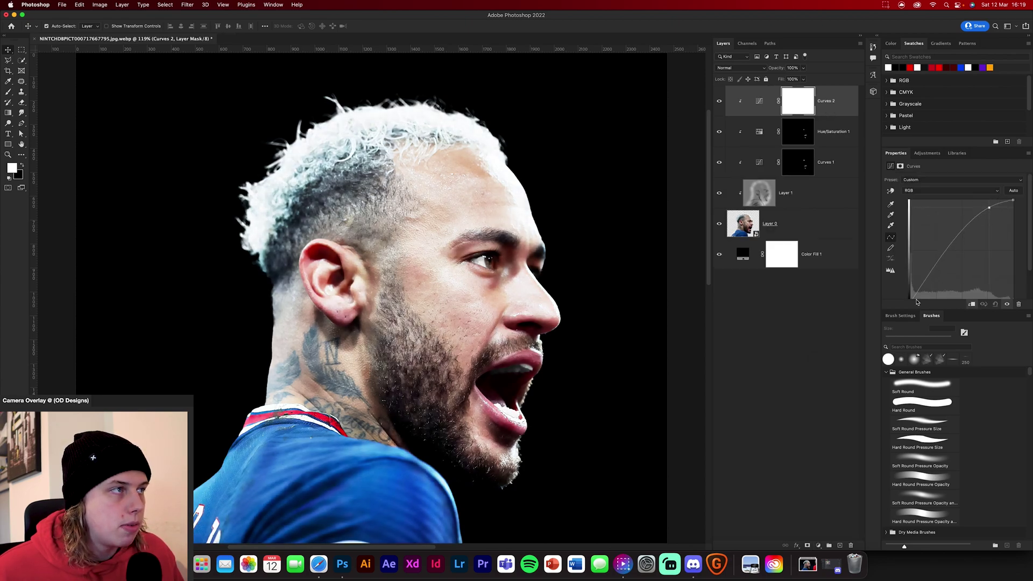
key("super+i")
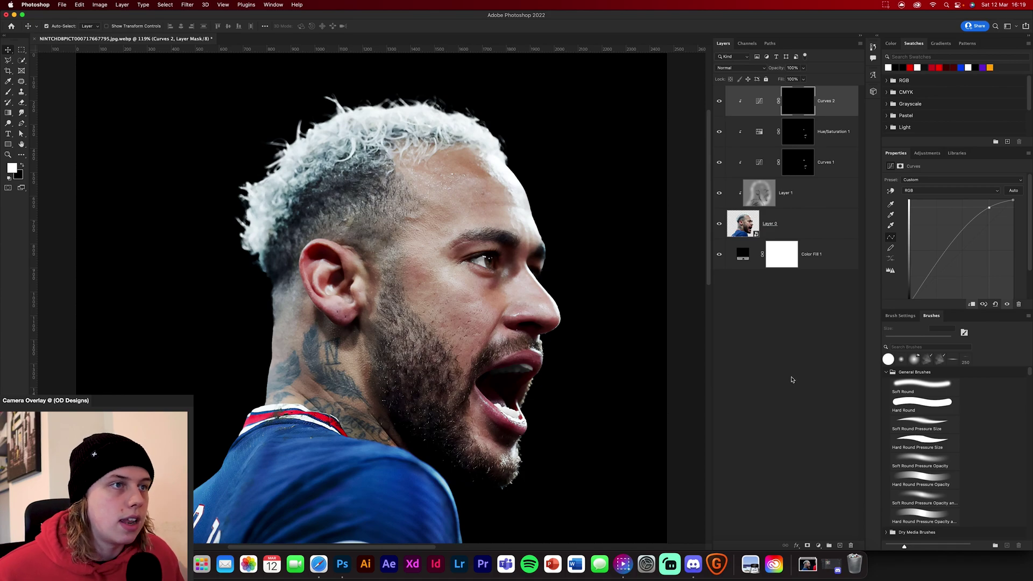
Brighten the forehead, cheek and nose by painting white on the new Curves mask with a 175 px Soft Round brush at 30% opacity
left_click(946, 388)
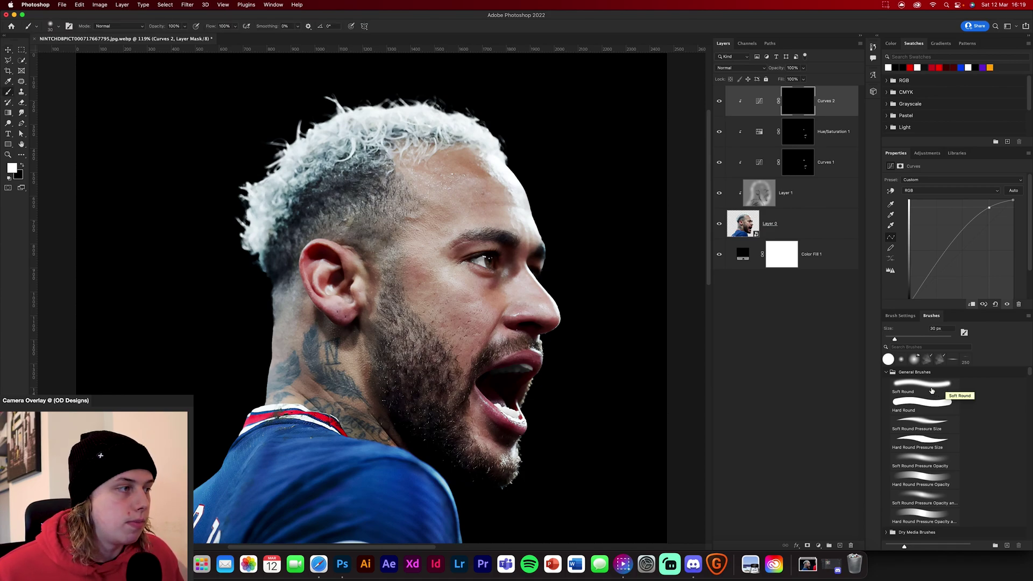
left_click(923, 384)
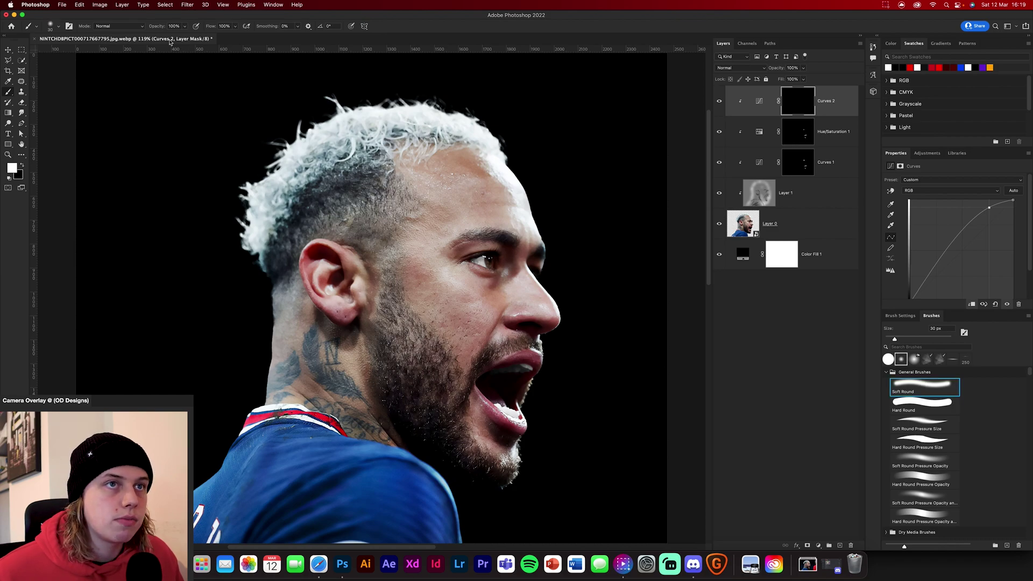
left_click_drag(161, 30, 155, 30)
key("Return")
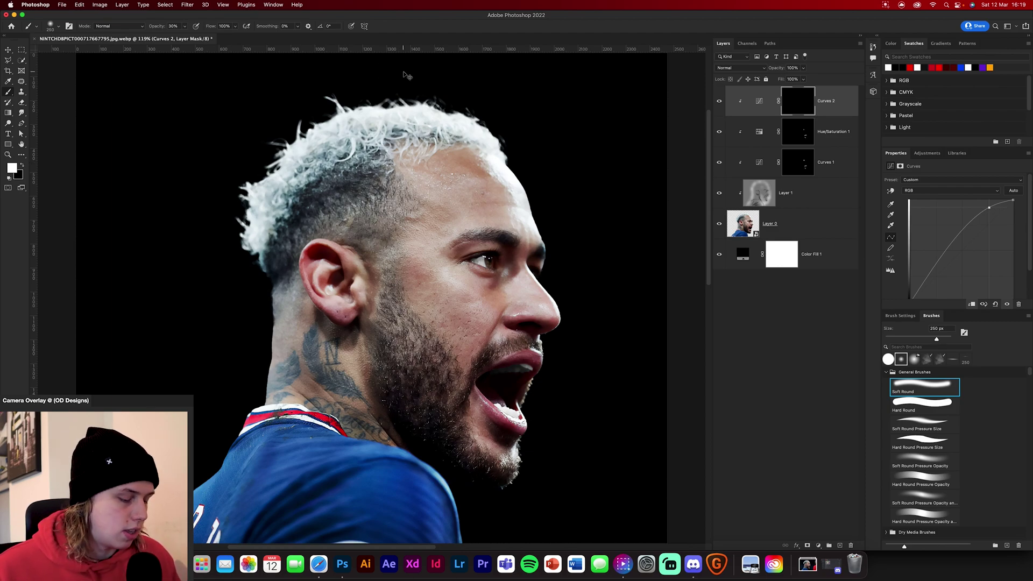
scroll(513, 177, "up", 5)
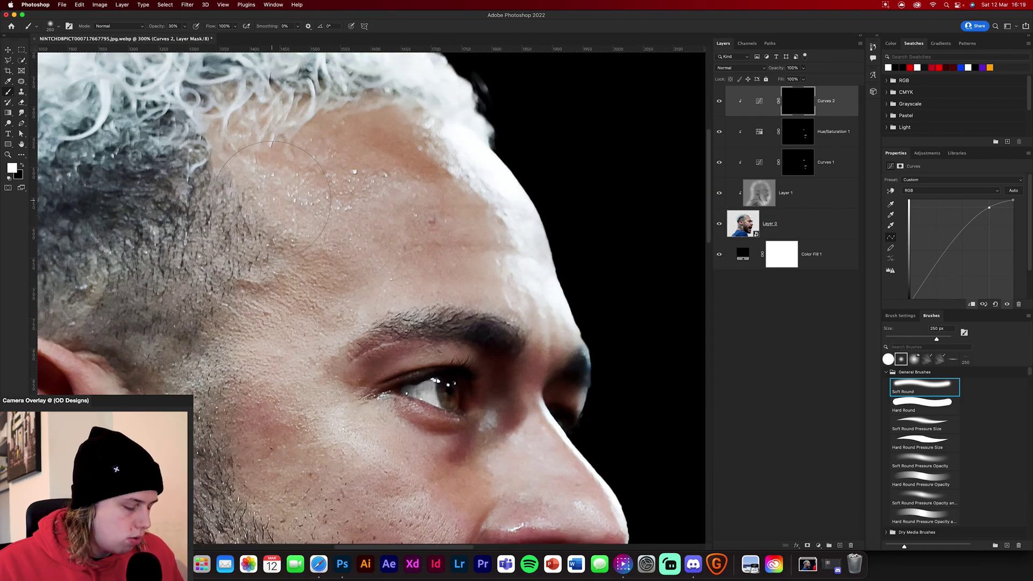
key("bracketleft")
key("bracketleft")
mouse_move(311, 234)
left_mouse_down()
mouse_move(338, 295)
mouse_move(262, 361)
mouse_move(363, 433)
left_mouse_up()
scroll(353, 292, "down", 5)
left_click_drag(353, 292, 532, 344)
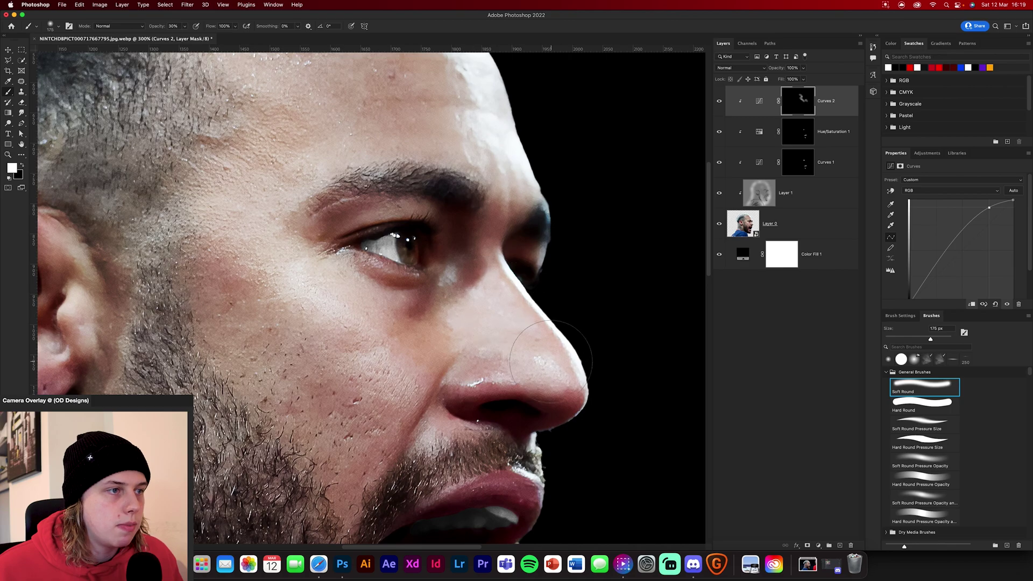
Brighten the lower cheek, moustache area, beard and chin with white strokes on the Curves mask
scroll(533, 344, "down", 5)
left_click_drag(457, 299, 402, 237)
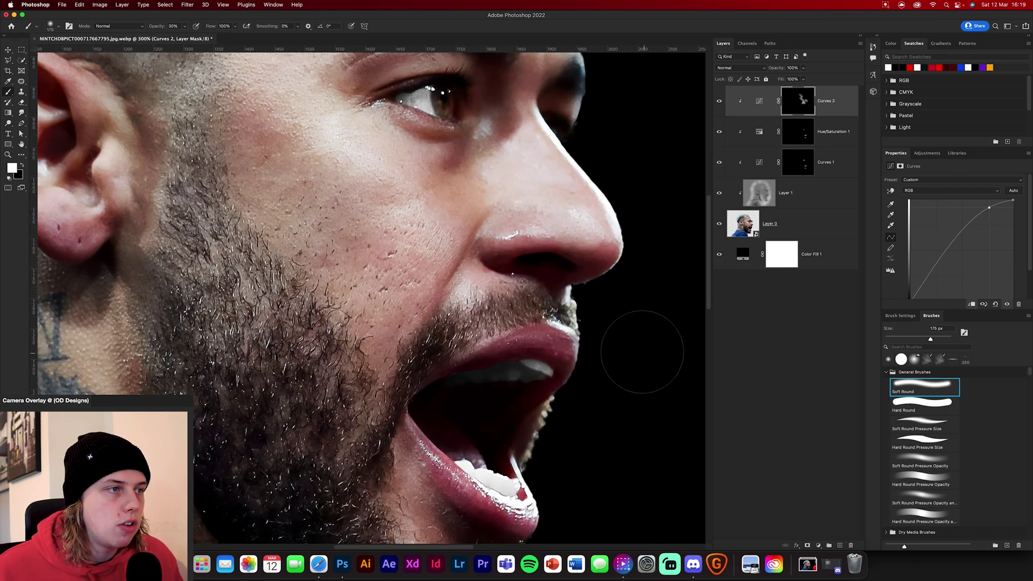
scroll(467, 360, "down", 5)
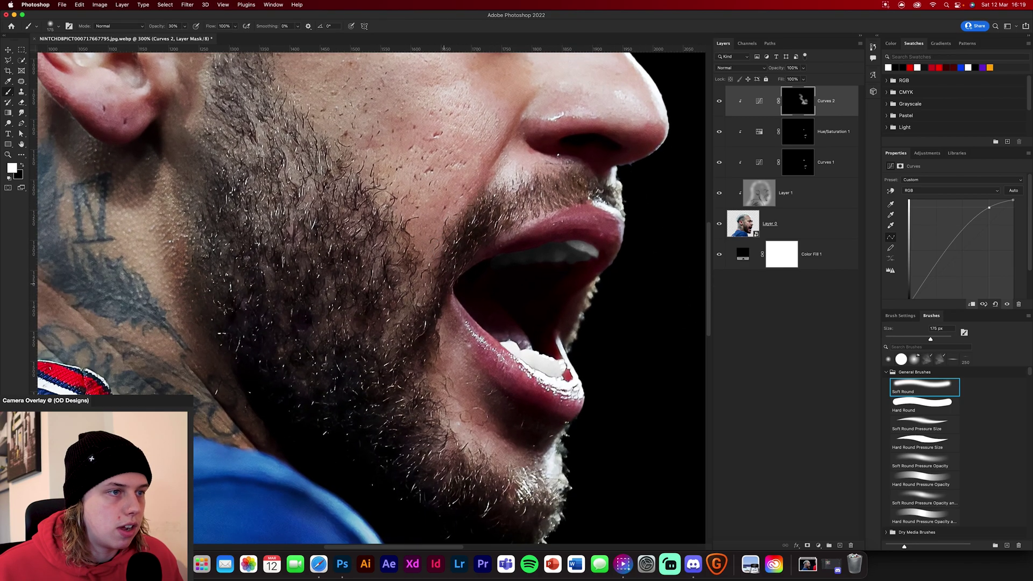
left_click_drag(430, 344, 524, 479)
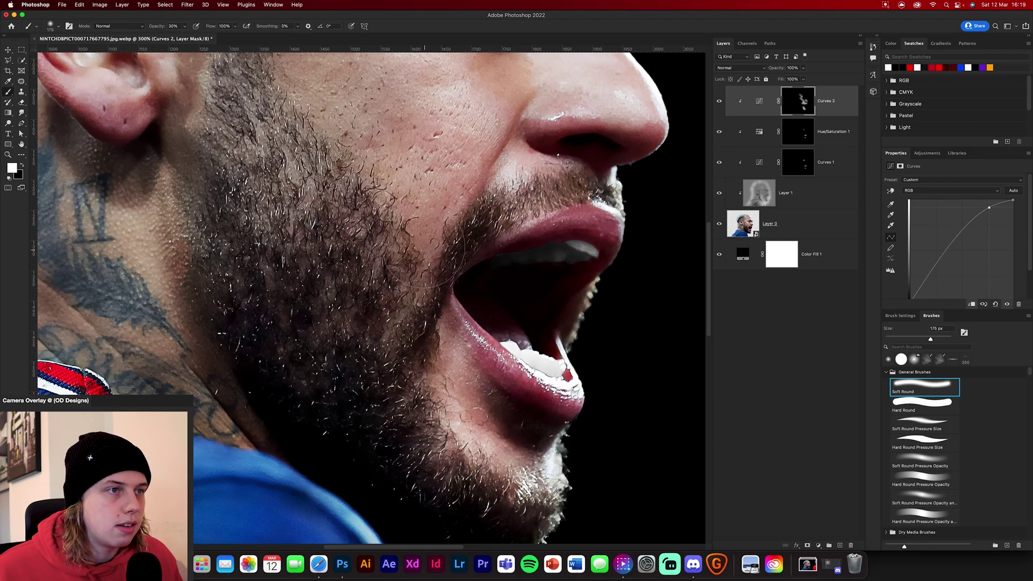
left_click_drag(412, 259, 471, 399)
mouse_move(473, 161)
left_mouse_down()
mouse_move(409, 188)
mouse_move(446, 317)
left_mouse_up()
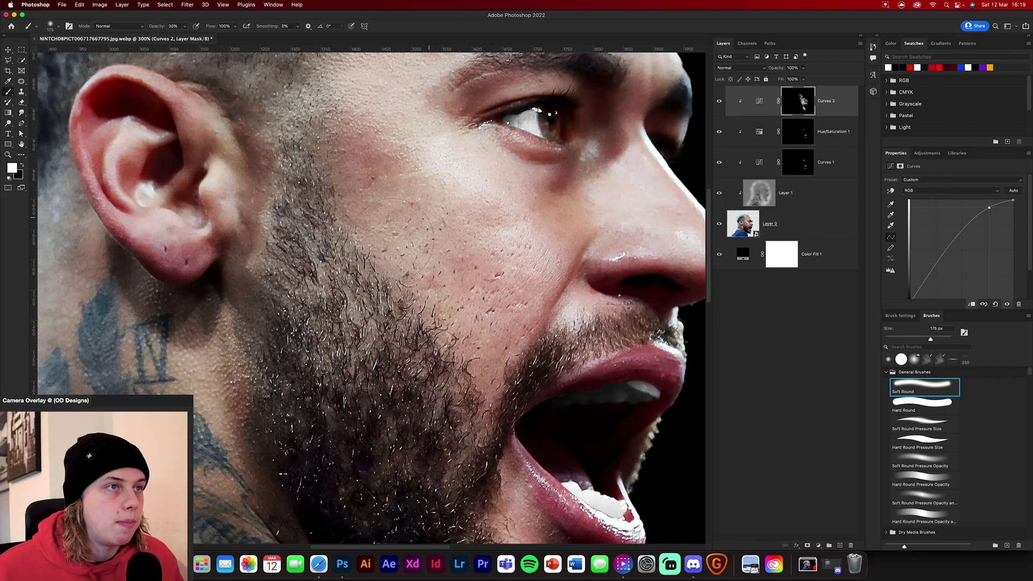
Paint white on the Curves mask over the tattooed neck and the ear to lift their highlights
mouse_move(183, 312)
left_mouse_down()
mouse_move(345, 182)
mouse_move(398, 350)
left_mouse_up()
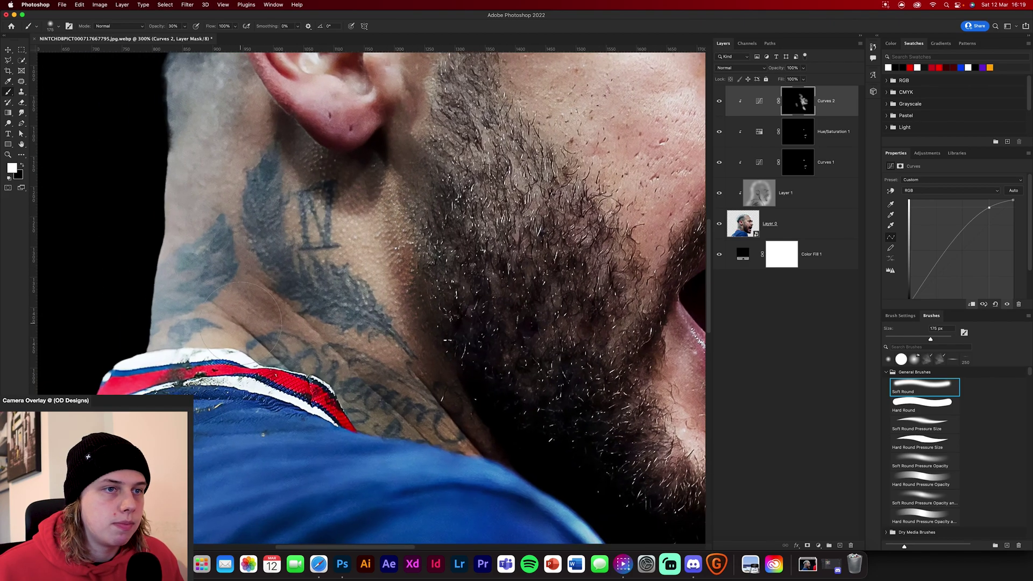
mouse_move(242, 320)
left_mouse_down()
mouse_move(135, 260)
mouse_move(150, 93)
mouse_move(172, 102)
mouse_move(231, 277)
left_mouse_up()
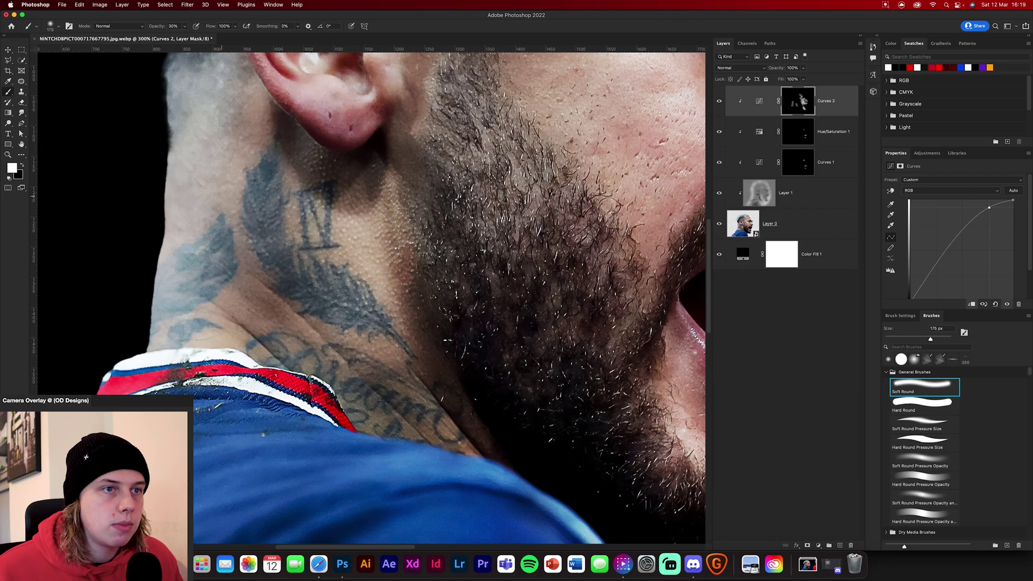
scroll(339, 260, "up", 10)
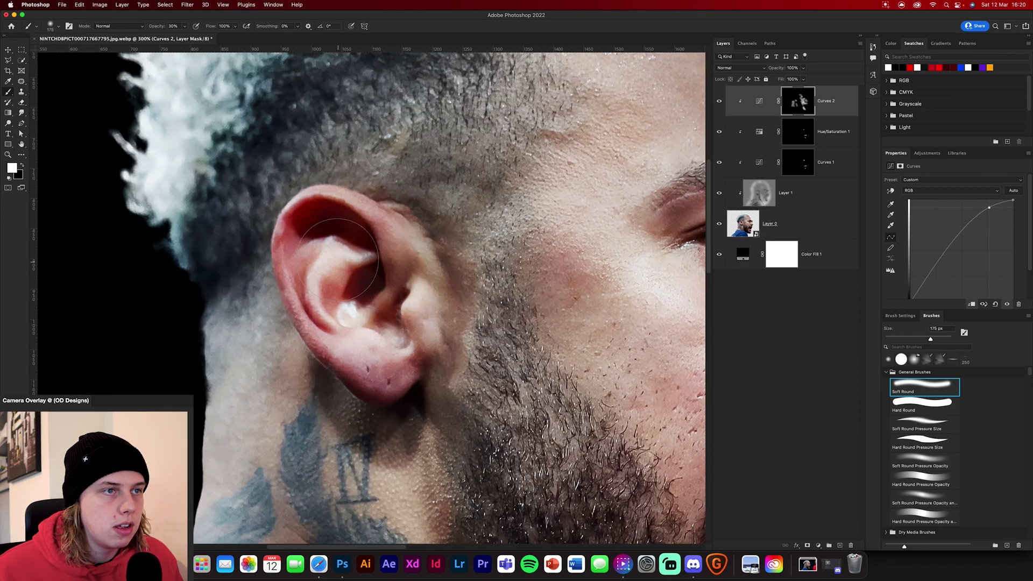
mouse_move(339, 259)
left_mouse_down()
mouse_move(398, 242)
mouse_move(433, 312)
left_mouse_up()
Strengthen the rim light along the forehead, nose, lips and chin by painting white on the Curves mask
scroll(433, 312, "up", 7)
scroll(472, 190, "right", 6)
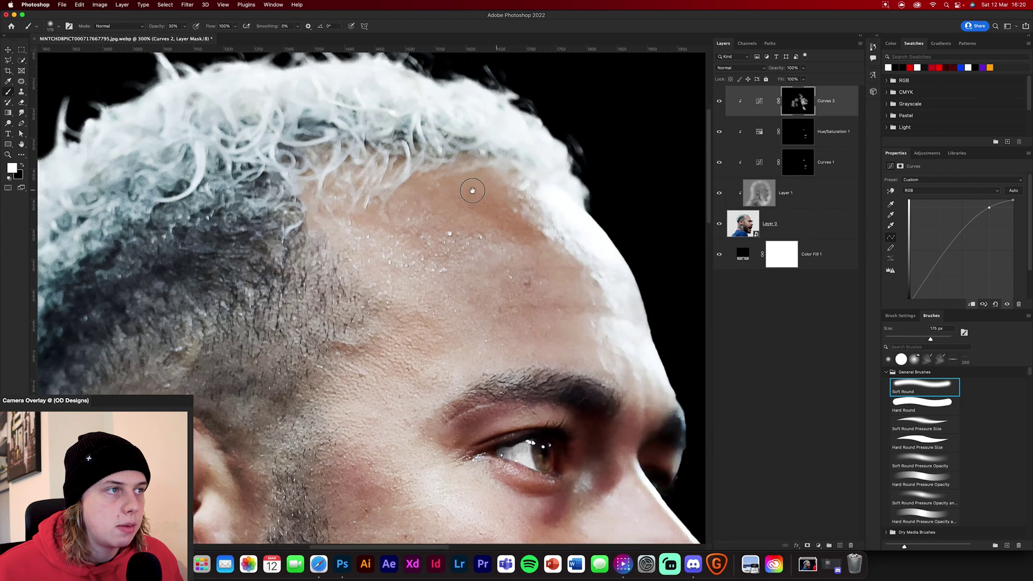
scroll(473, 190, "right", 4)
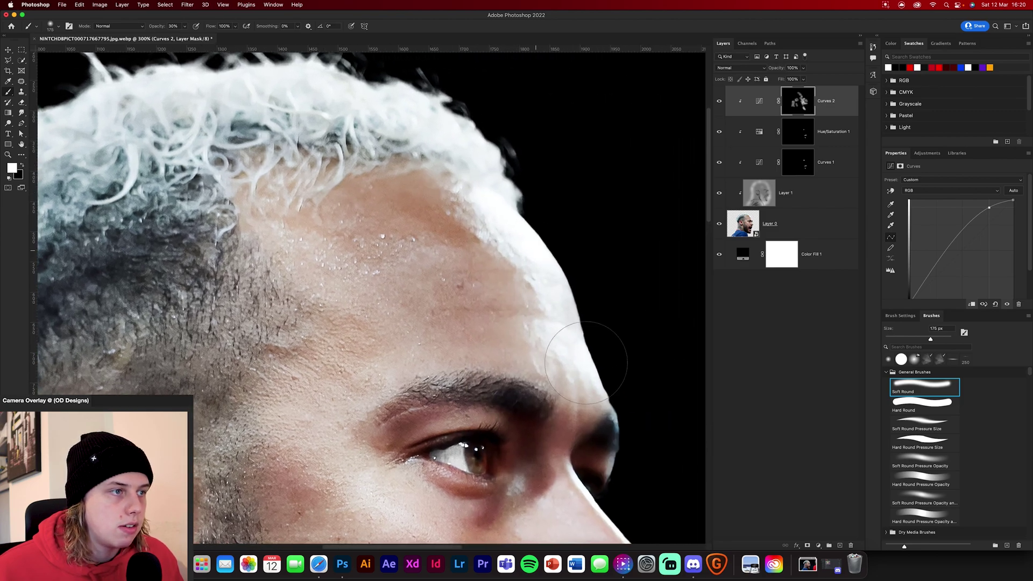
scroll(586, 363, "down", 5)
scroll(576, 219, "down", 3)
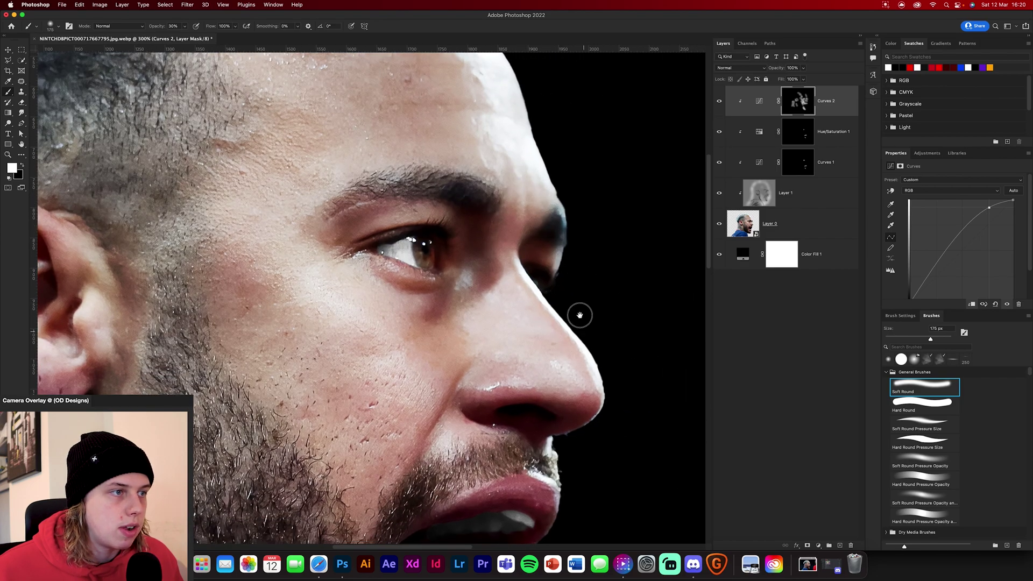
scroll(579, 315, "down", 8)
scroll(518, 253, "down", 3)
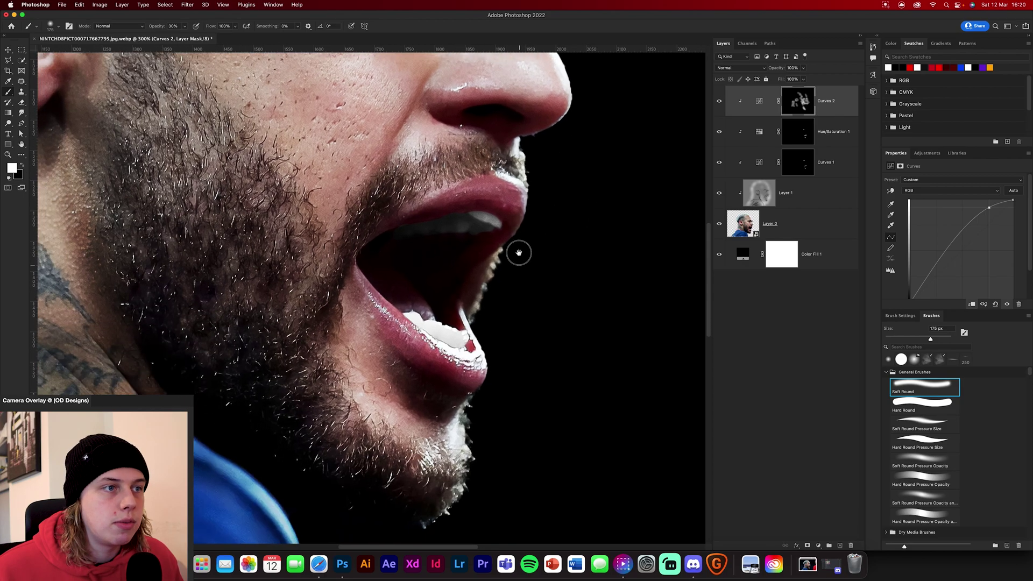
scroll(519, 253, "down", 3)
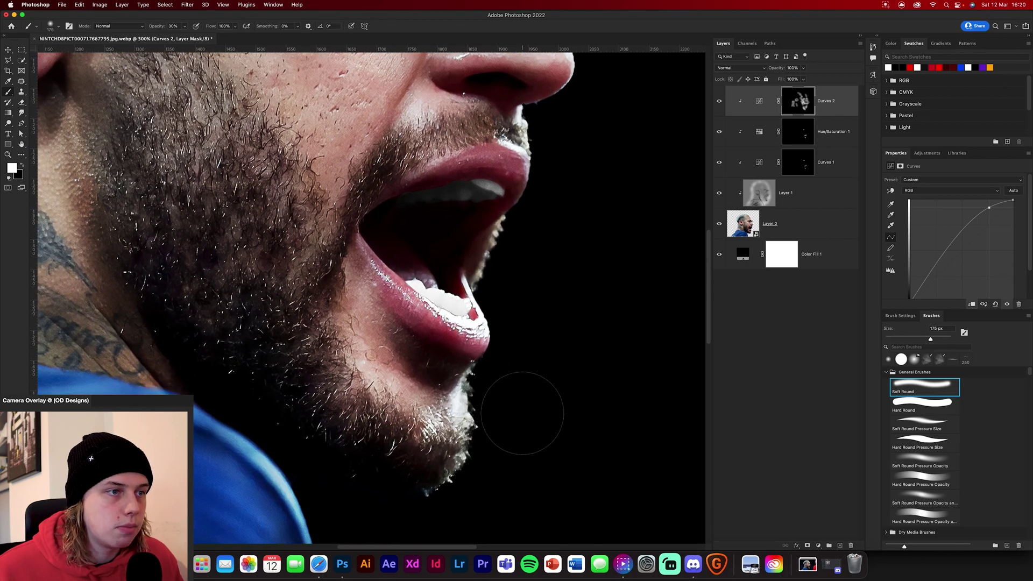
Brighten the edges of both jersey shoulders by painting white on the Curves mask, and recheck the neck and face
scroll(510, 447, "left", 8)
scroll(511, 446, "down", 5)
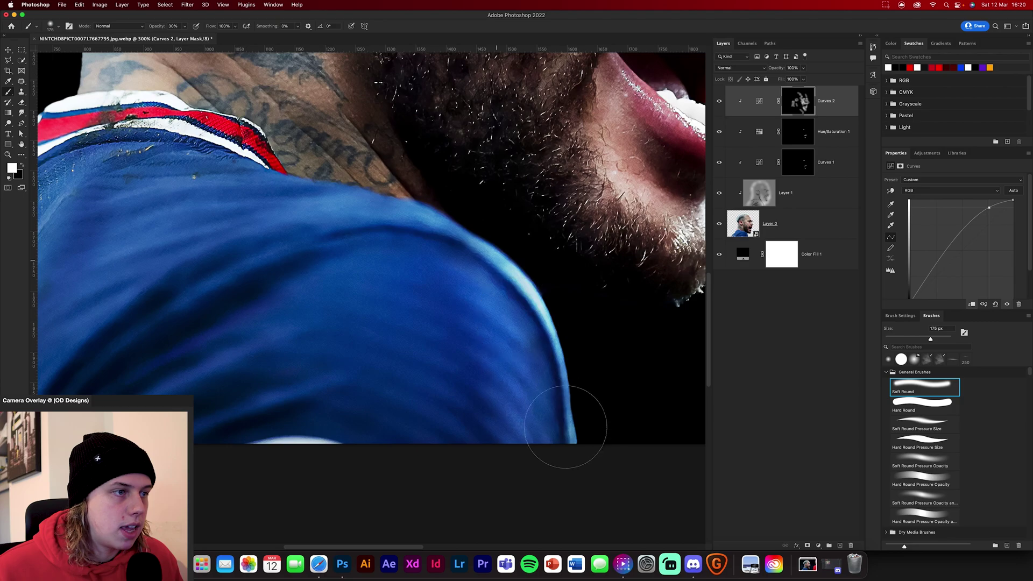
scroll(274, 300, "left", 10)
scroll(274, 300, "up", 2)
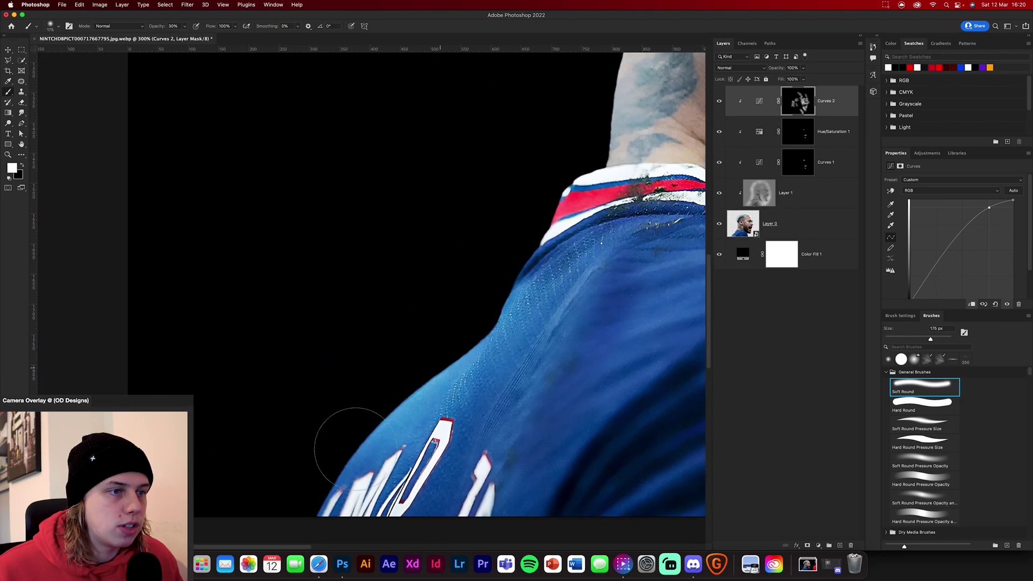
scroll(353, 345, "right", 12)
scroll(352, 344, "up", 5)
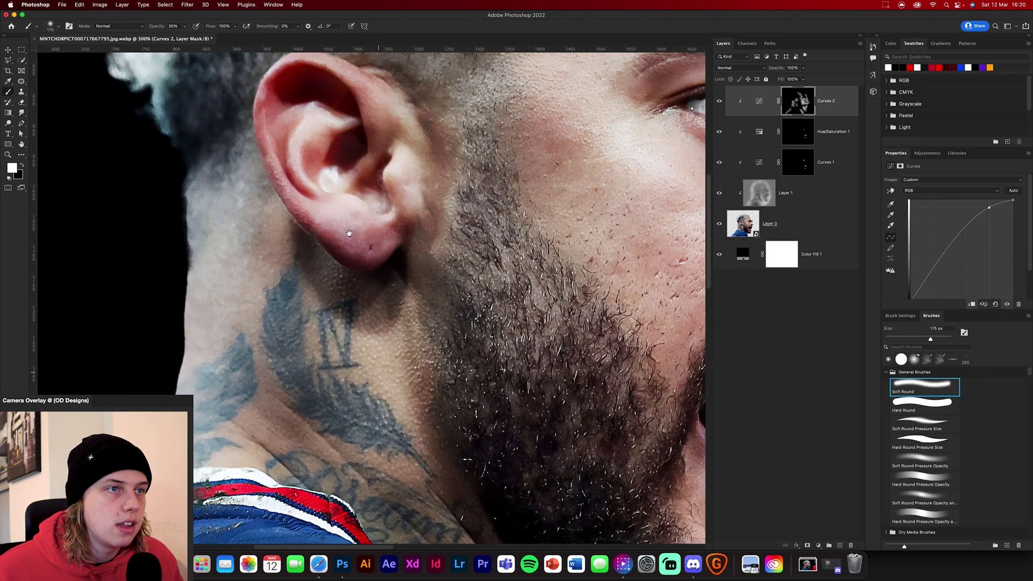
scroll(349, 232, "right", 15)
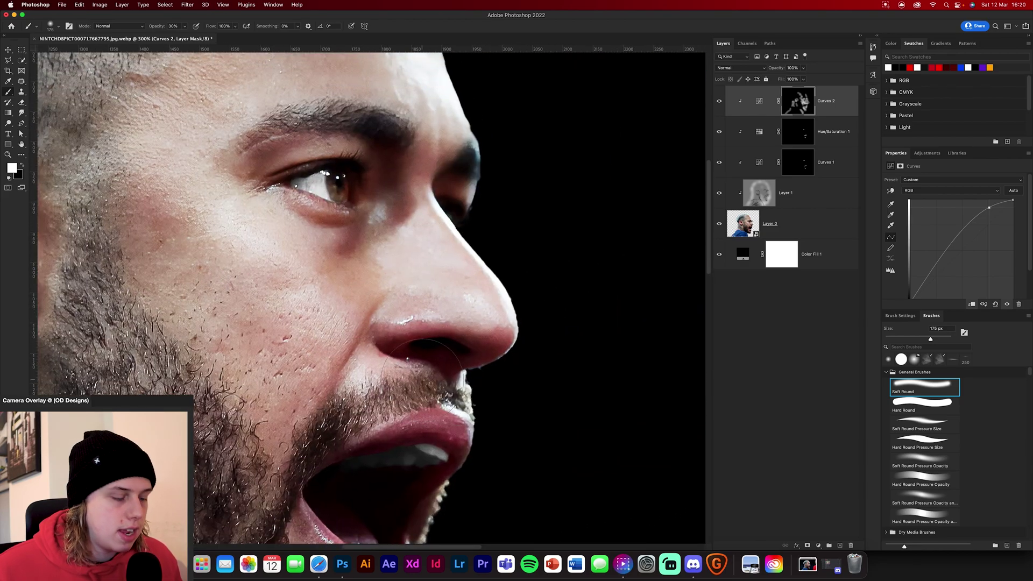
Compare the whole portrait with and without the highlight Curves layer by toggling its visibility
key("super+0")
left_click(719, 102)
left_click(720, 101)
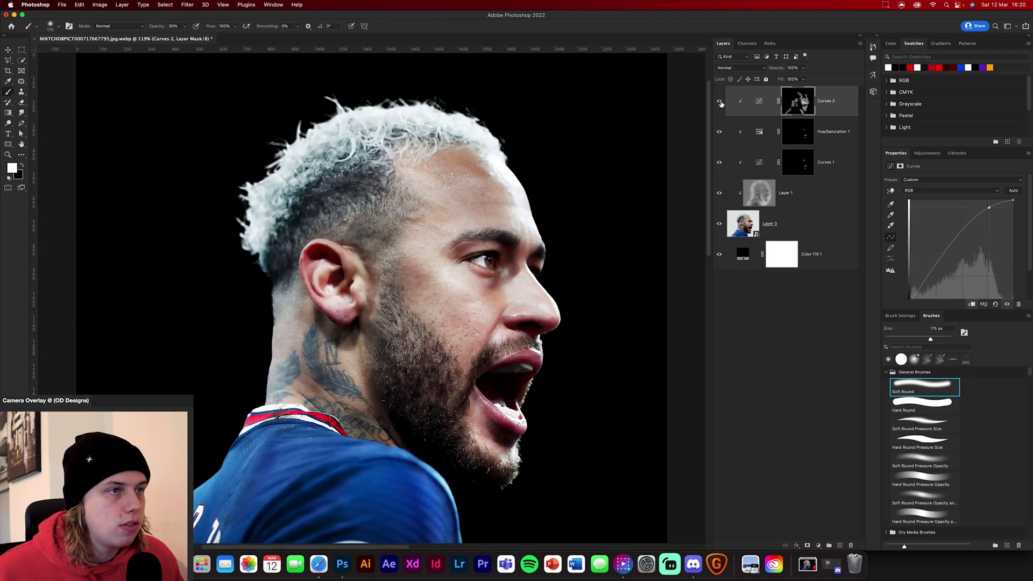
left_click(720, 101)
left_click(719, 101)
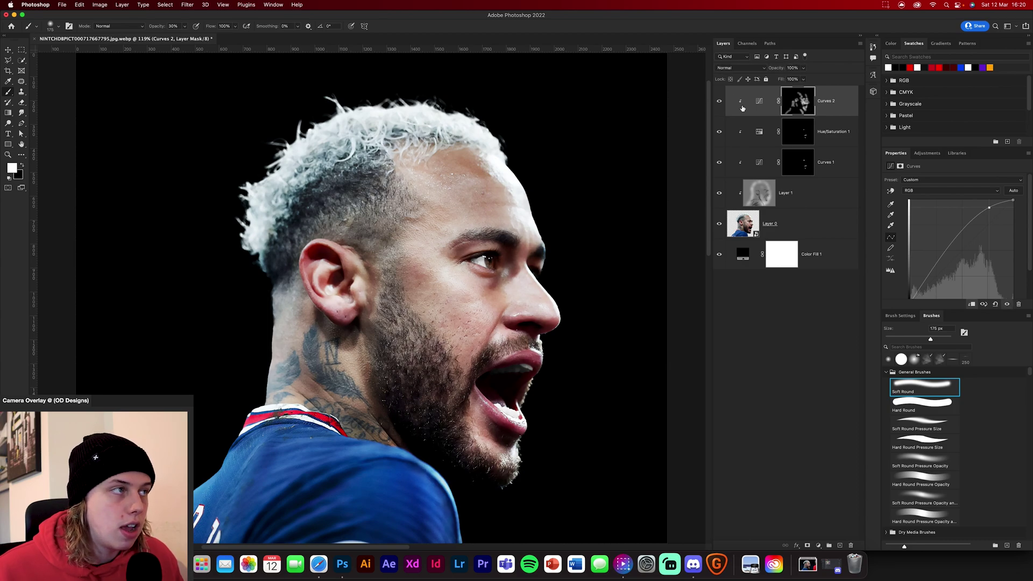
Duplicate the highlight Curves layer and keep the copy clipped to the portrait
left_click(760, 107)
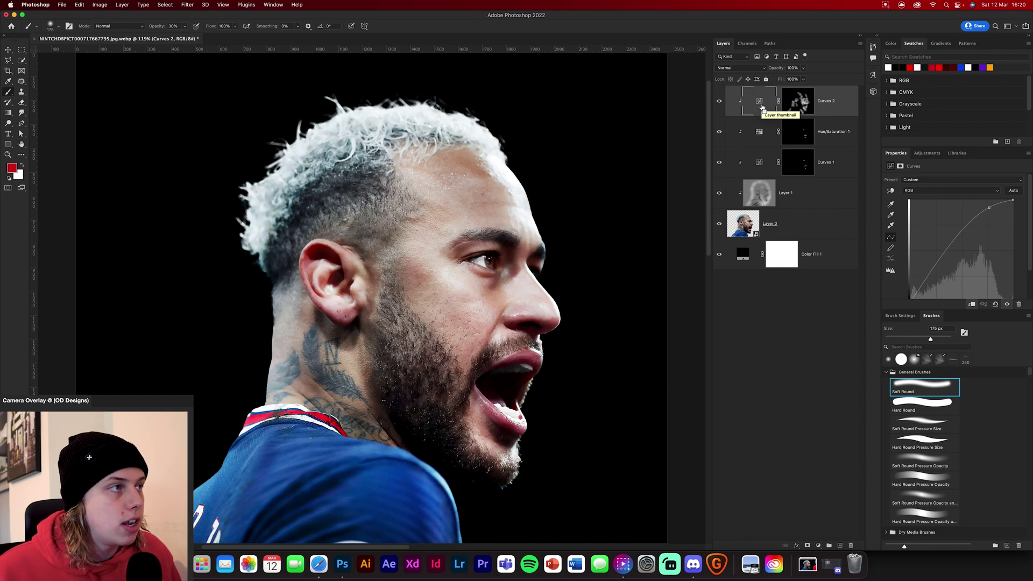
key("super+j")
key("super+alt+g")
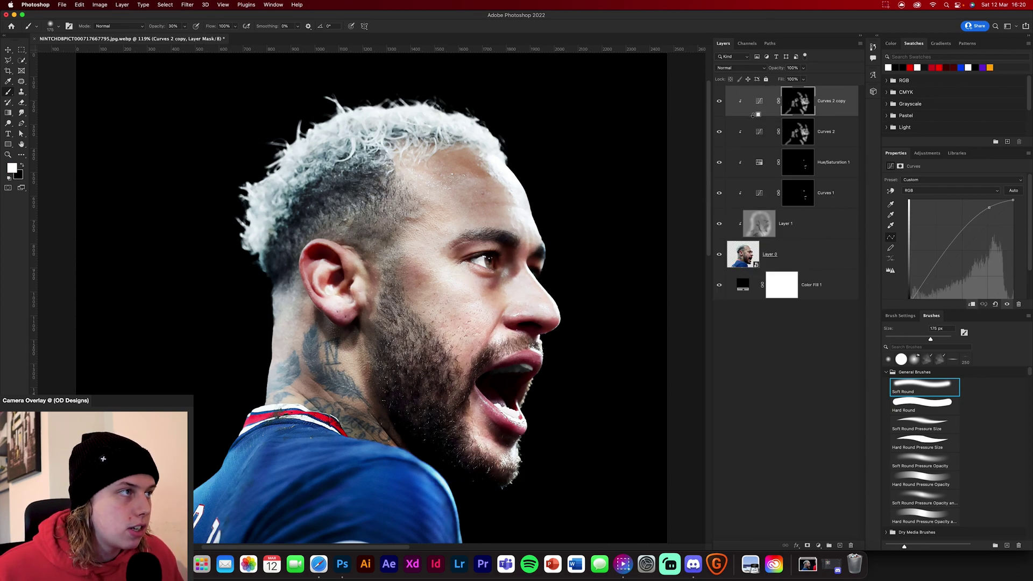
Fill the duplicated Curves layer's mask with black and bend its curve downward to darken the tones
right_click(808, 114)
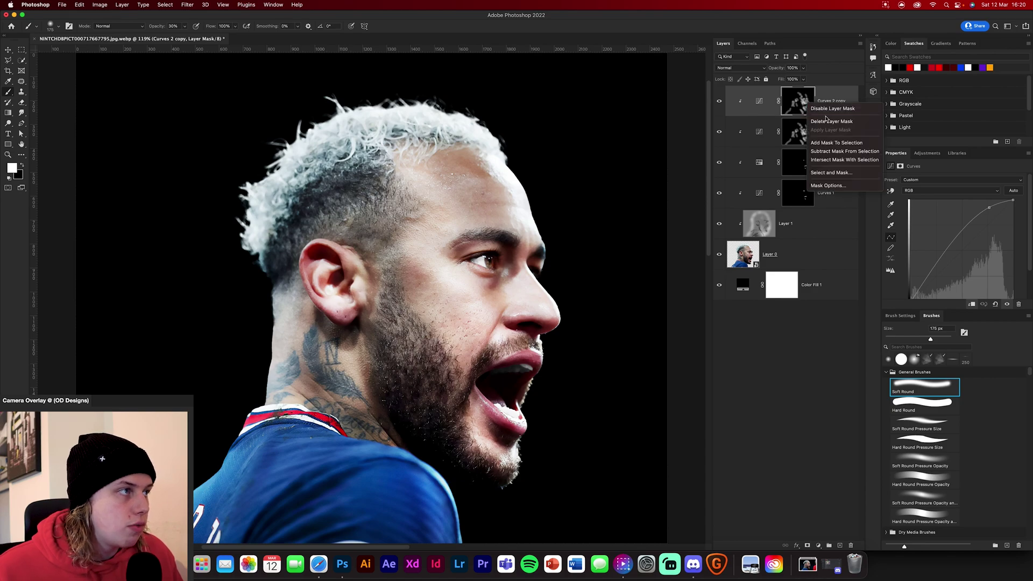
left_click(797, 108)
key("super+i")
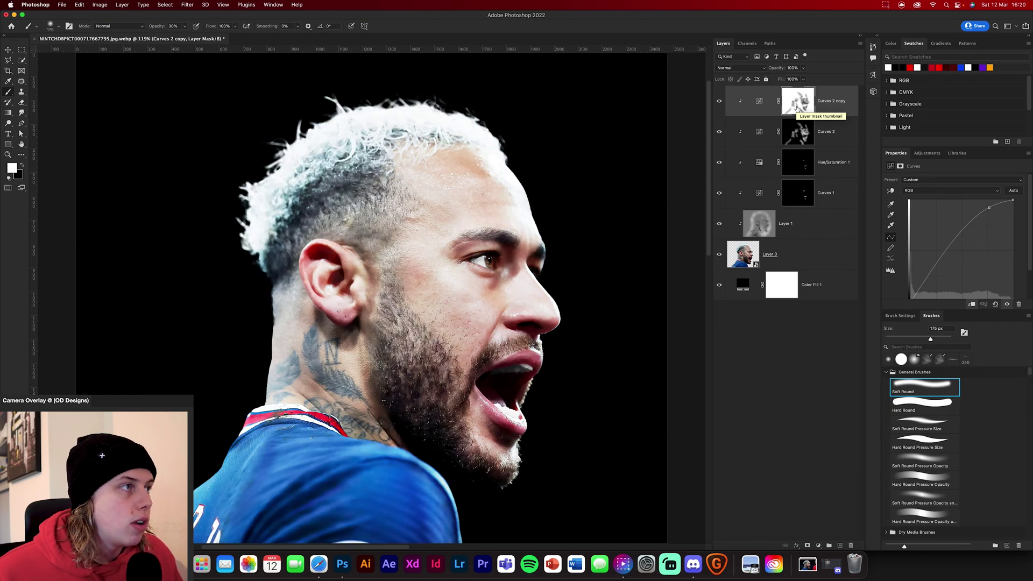
key("super+i")
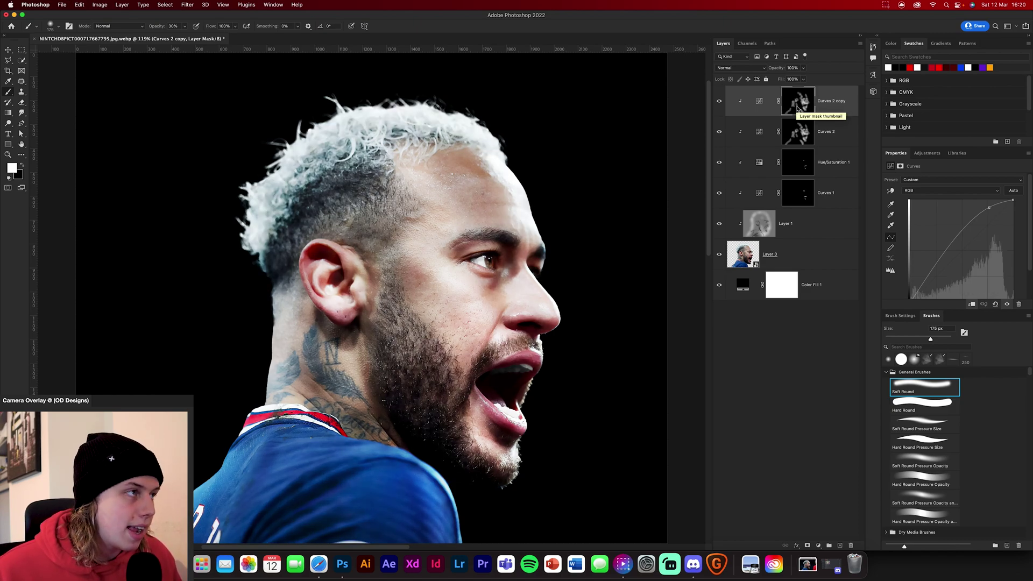
key("super+BackSpace")
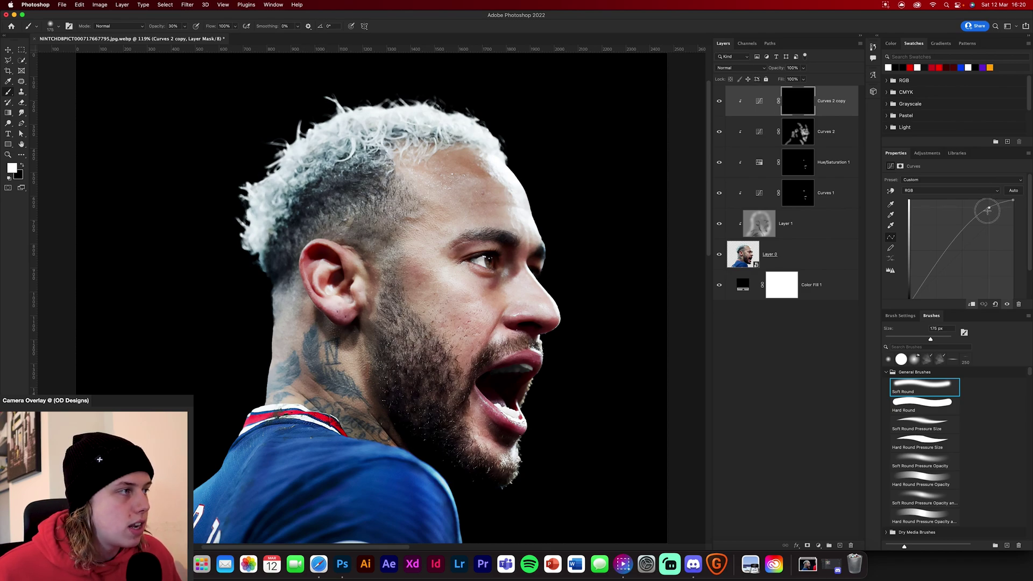
left_click_drag(988, 209, 987, 249)
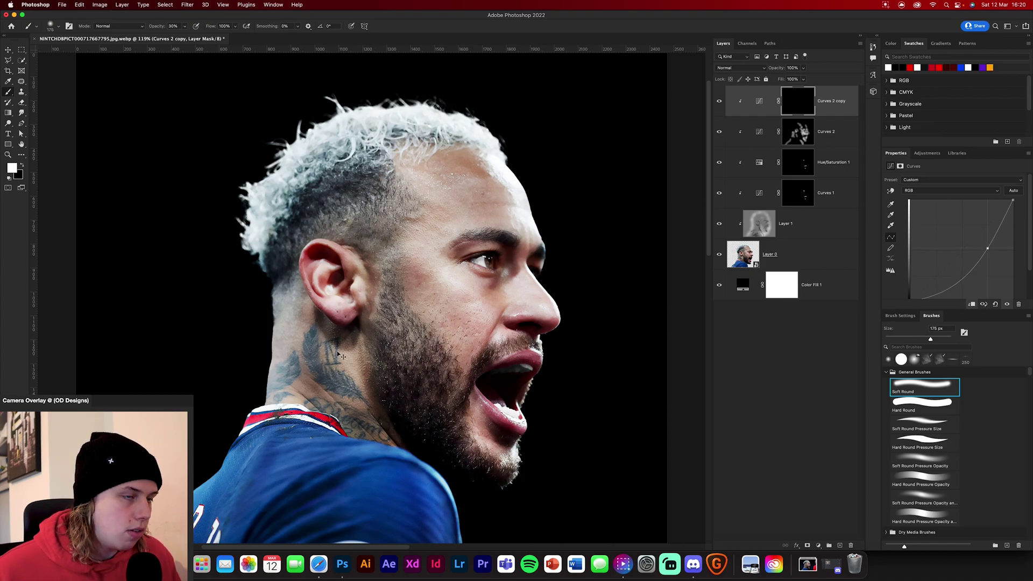
Deepen the shadows on the neck, the beard edge and around the ear by painting white on the darkening Curves mask
key("super+plus")
key("super+plus")
key("super+plus")
mouse_move(409, 215)
left_mouse_down()
mouse_move(484, 302)
mouse_move(419, 258)
mouse_move(377, 366)
left_mouse_up()
scroll(409, 377, "down", 7)
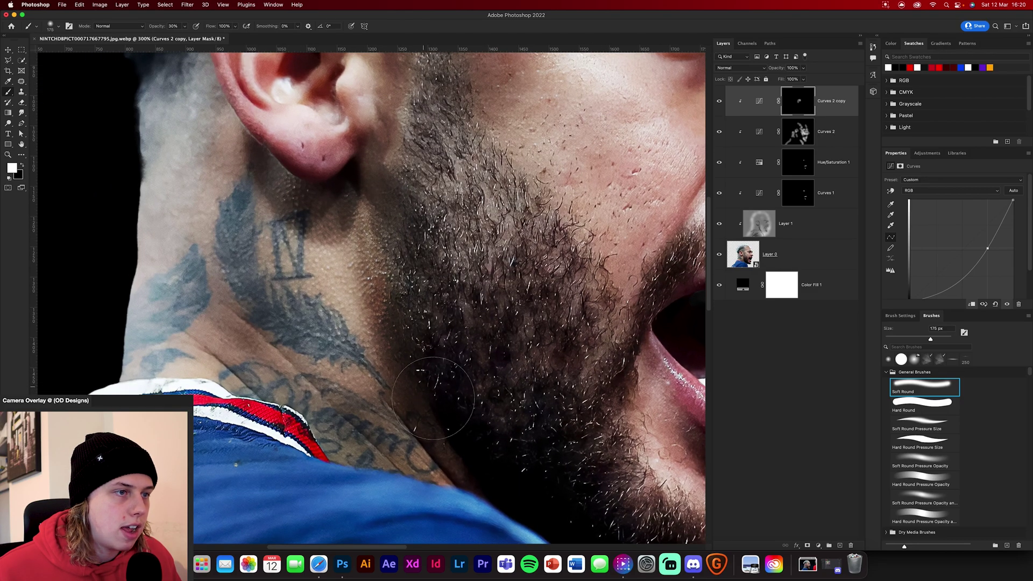
mouse_move(433, 398)
left_mouse_down()
mouse_move(492, 484)
mouse_move(315, 452)
mouse_move(413, 466)
mouse_move(278, 415)
mouse_move(193, 336)
mouse_move(241, 339)
mouse_move(408, 476)
mouse_move(434, 435)
mouse_move(360, 362)
mouse_move(377, 312)
left_mouse_up()
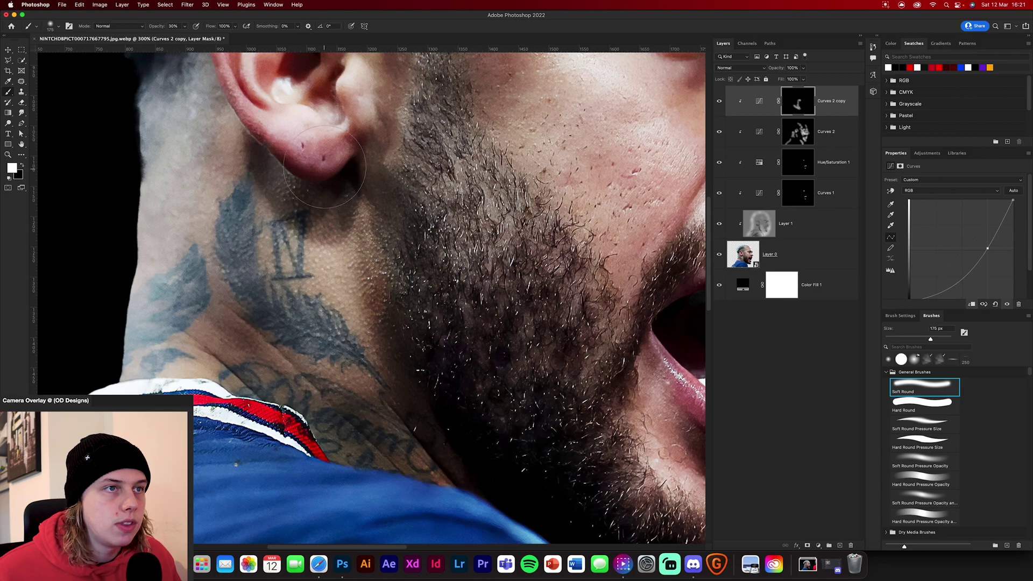
scroll(324, 167, "up", 8)
mouse_move(333, 377)
left_mouse_down()
mouse_move(280, 350)
mouse_move(242, 269)
mouse_move(292, 250)
mouse_move(328, 317)
mouse_move(371, 242)
mouse_move(339, 247)
left_mouse_up()
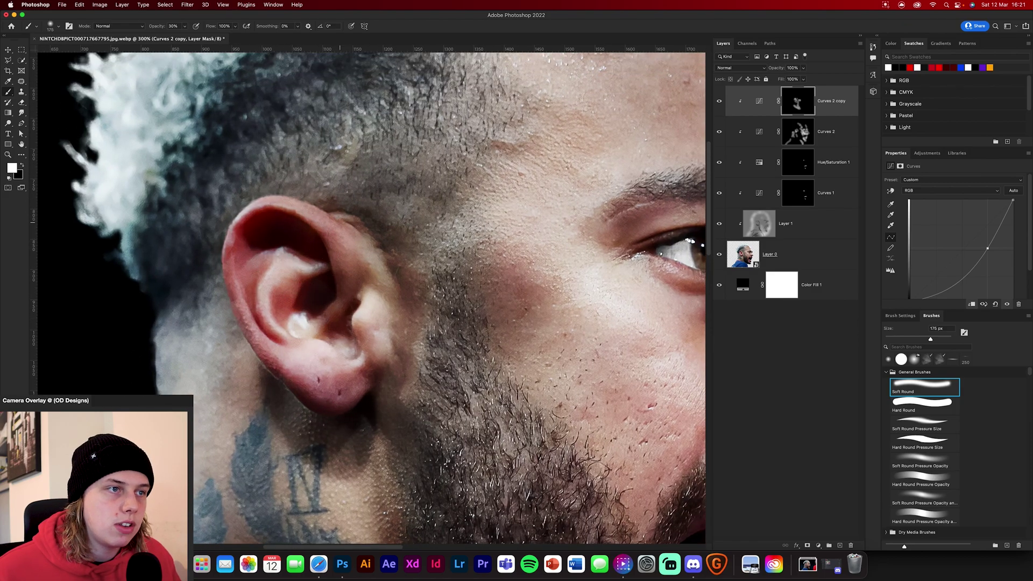
Darken the shadows of the cheek, beard, mouth area and forehead by painting white on the darkening Curves mask
scroll(398, 154, "right", 10)
scroll(398, 153, "down", 3)
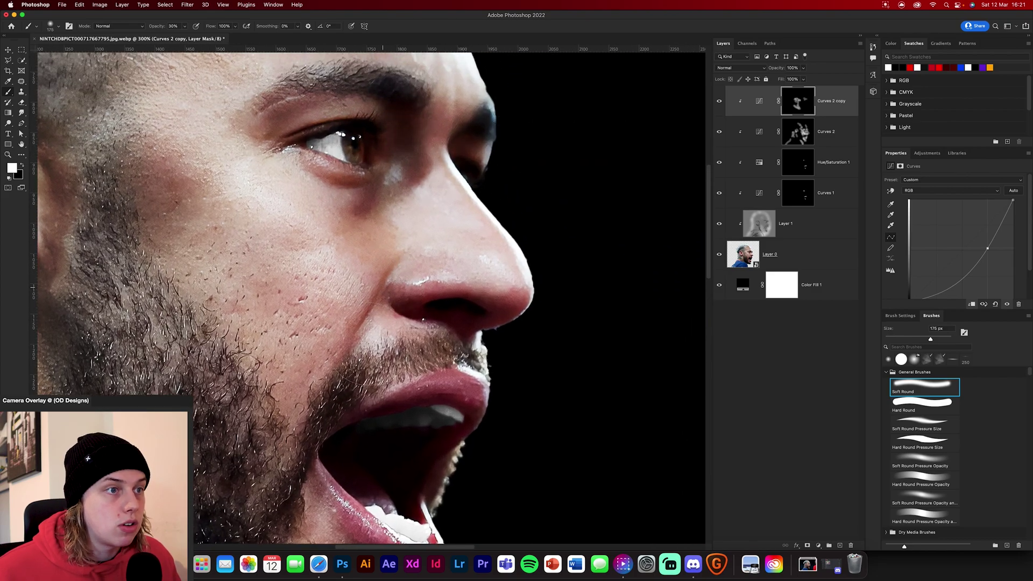
scroll(334, 376, "down", 5)
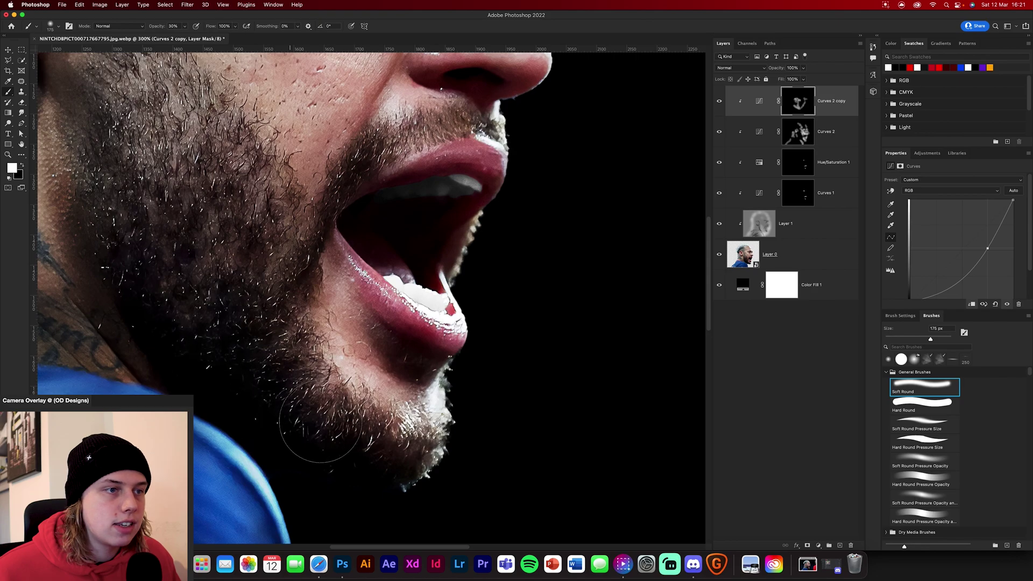
scroll(475, 414, "up", 4)
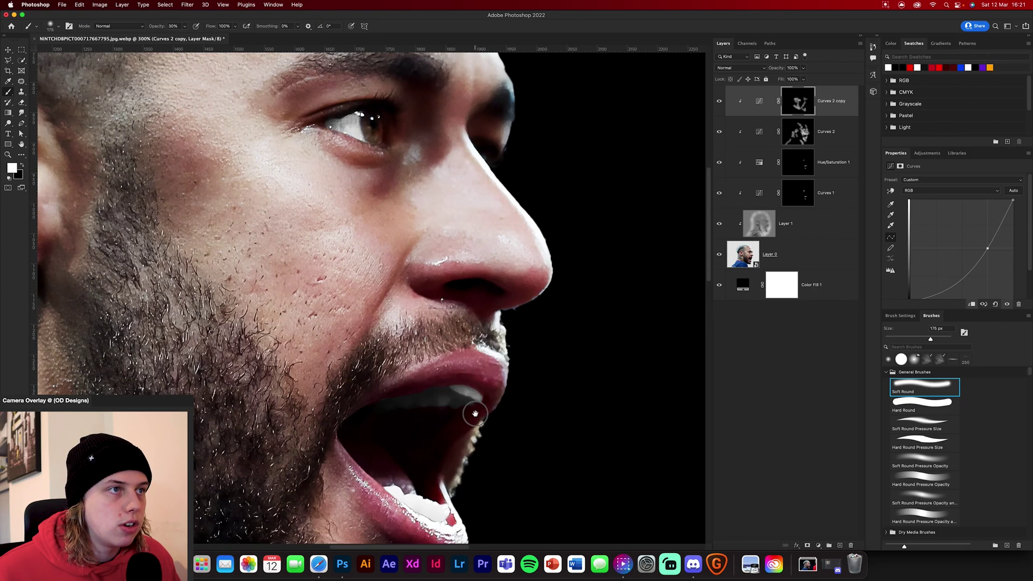
scroll(475, 414, "up", 1)
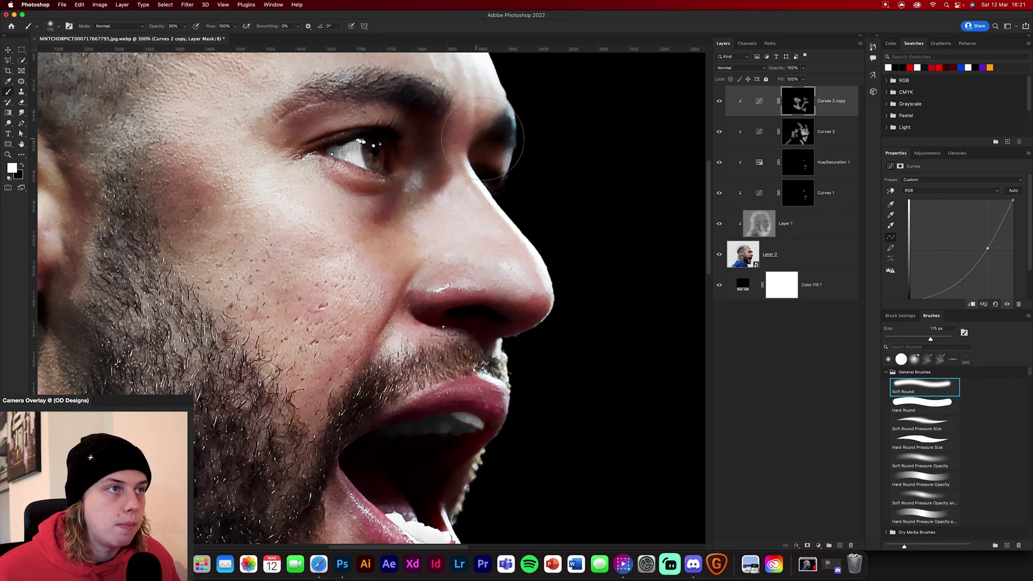
scroll(414, 140, "up", 5)
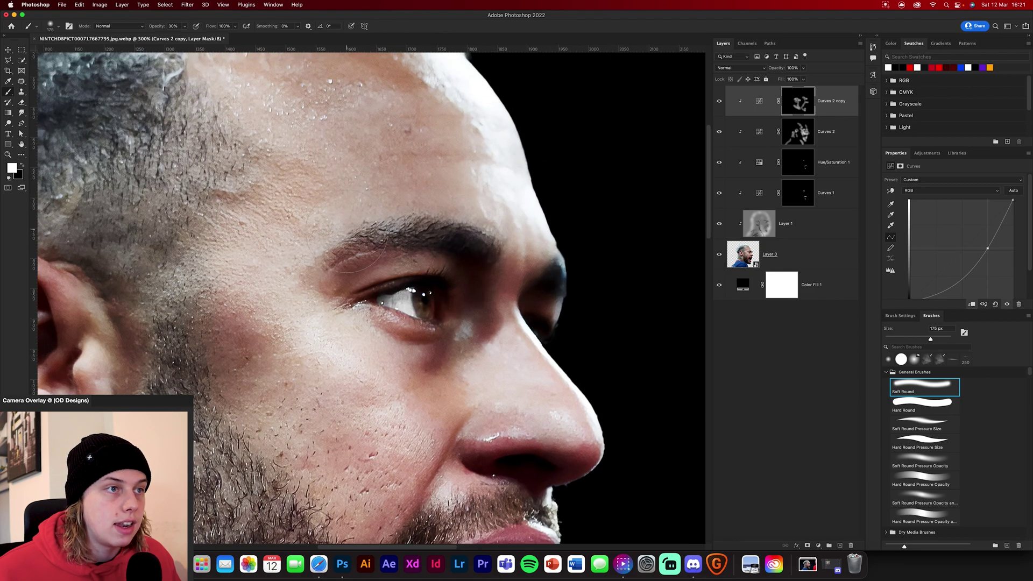
scroll(376, 226, "up", 6)
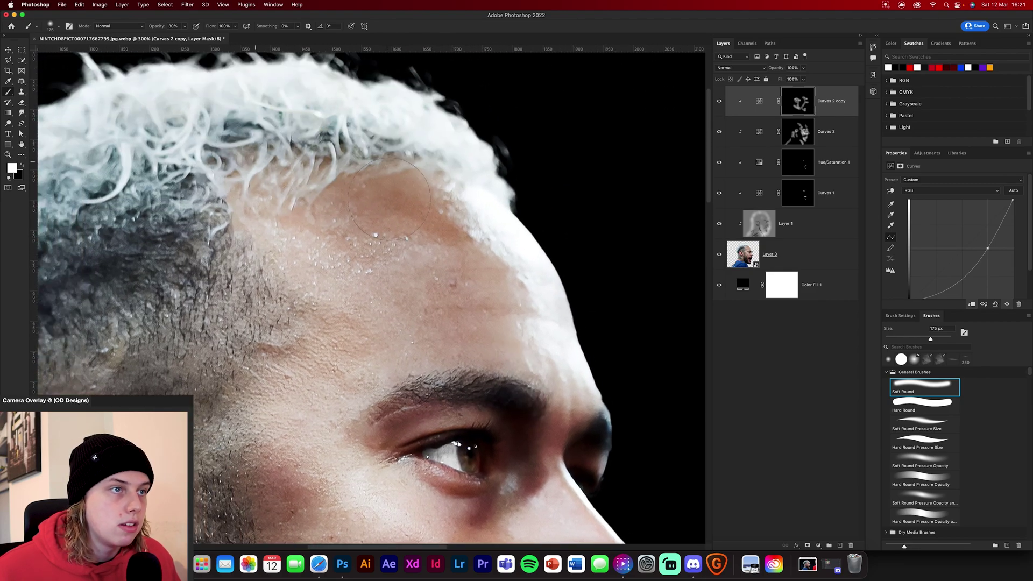
Darken the temple and the shaved hair above and behind the ear by painting white on the darkening Curves mask
scroll(390, 199, "down", 5)
scroll(390, 199, "left", 5)
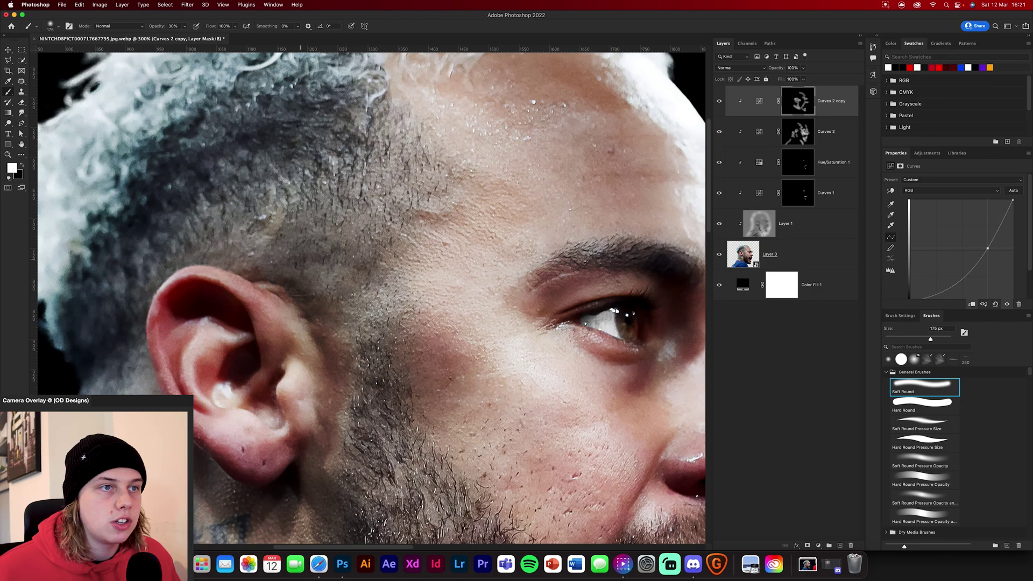
scroll(296, 169, "down", 5)
scroll(296, 168, "left", 5)
scroll(277, 406, "up", 6)
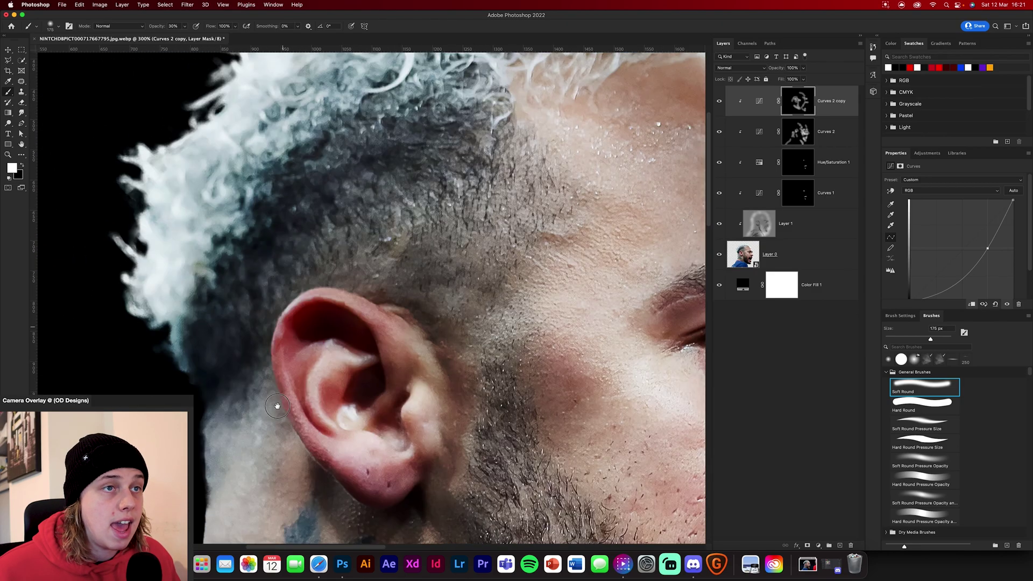
scroll(277, 406, "up", 3)
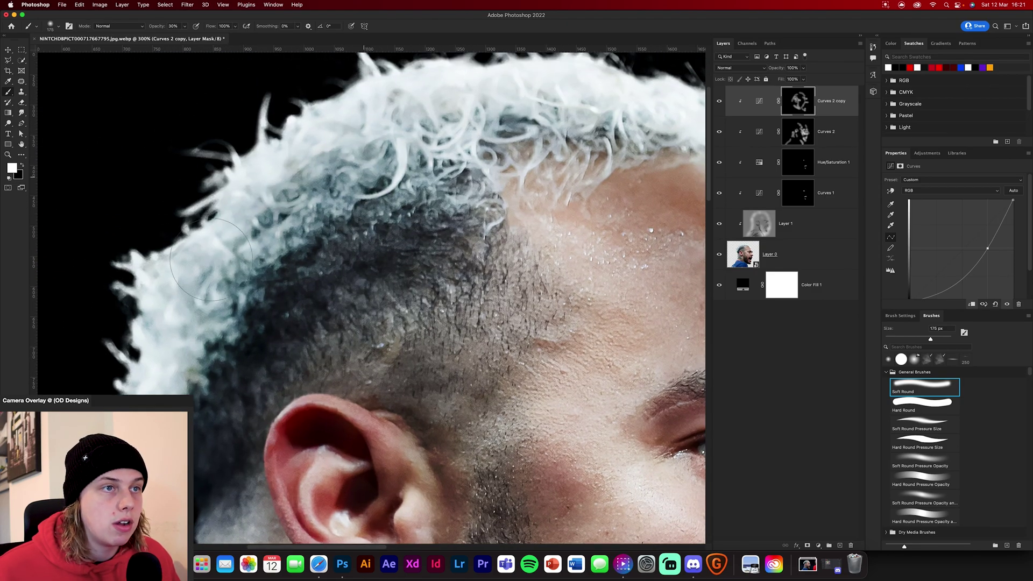
left_click_drag(164, 344, 353, 264)
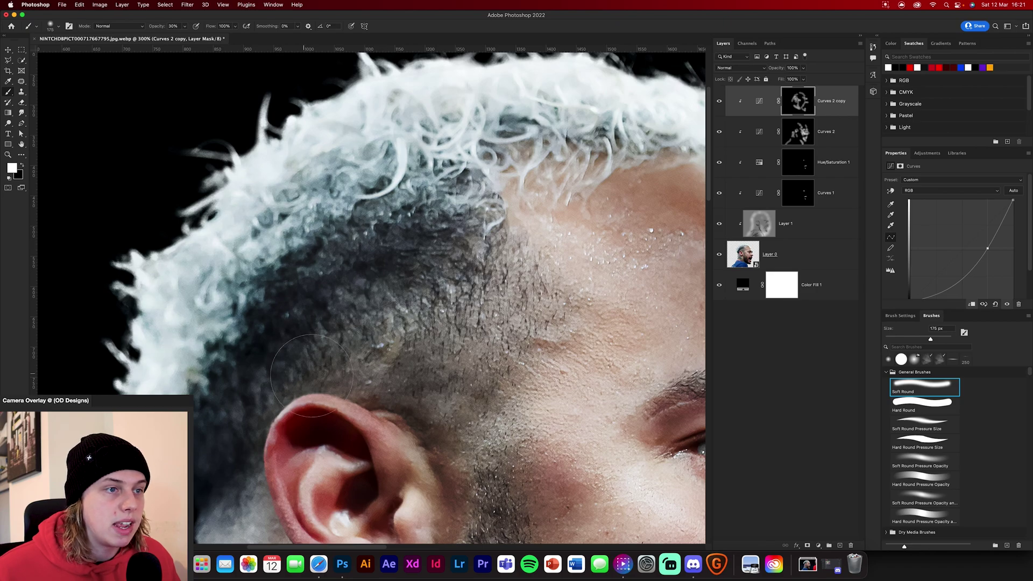
Enlarge the soft brush to 400 px and darken the cheek and beard broadly on the darkening Curves mask
scroll(312, 374, "down", 10)
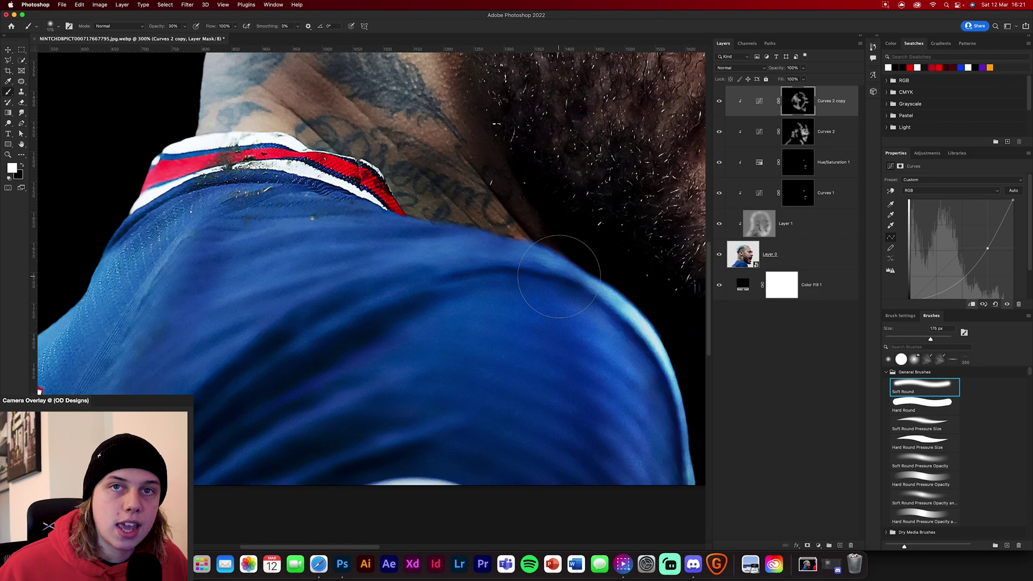
key("super+0")
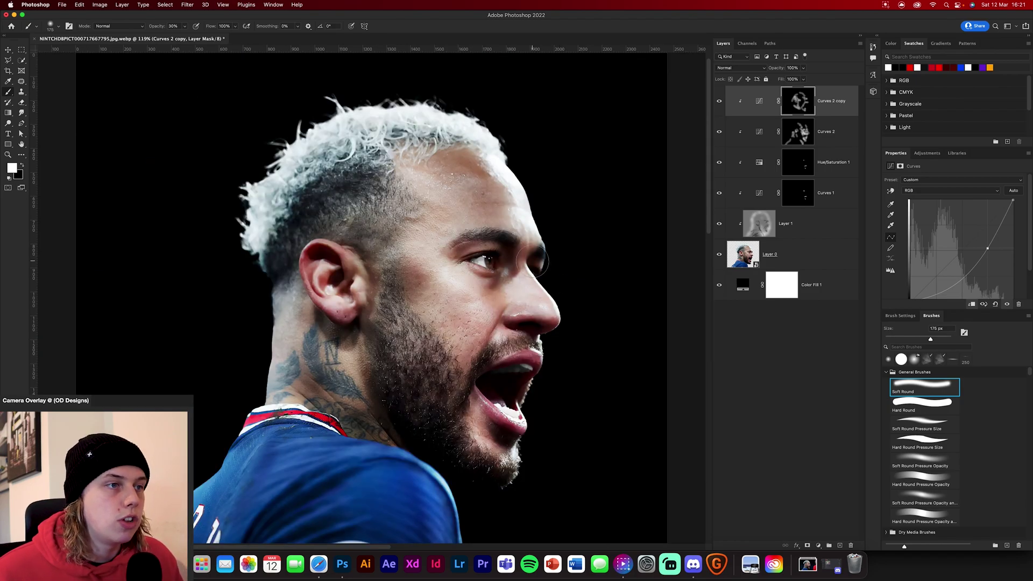
key("bracketright")
key("bracketright")
key("bracketright")
key("bracketright")
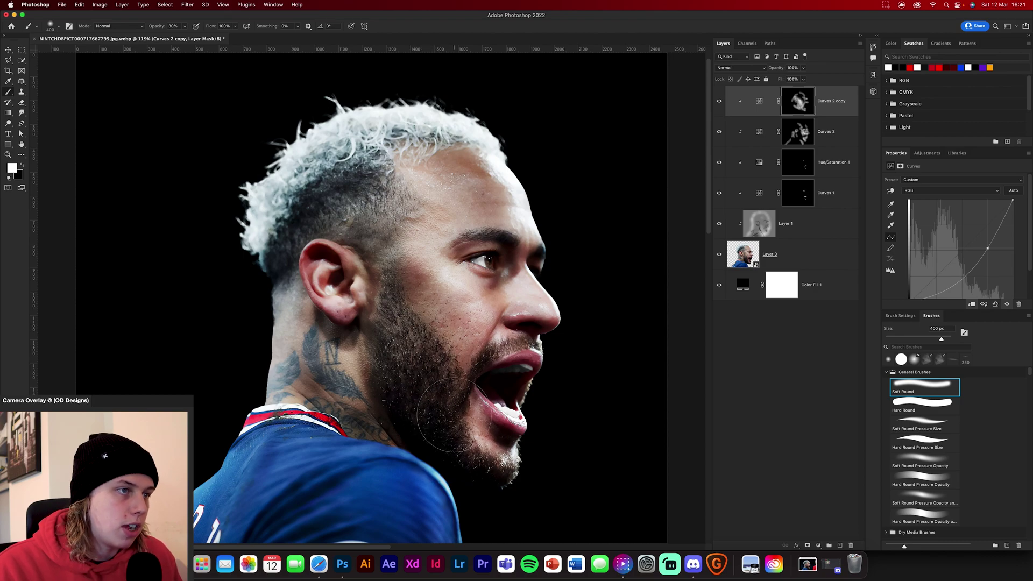
Lower the opacity of both the highlight and shadow Curves layers to 80%, and check the portrait at 100% zoom
left_click(756, 136, "shift")
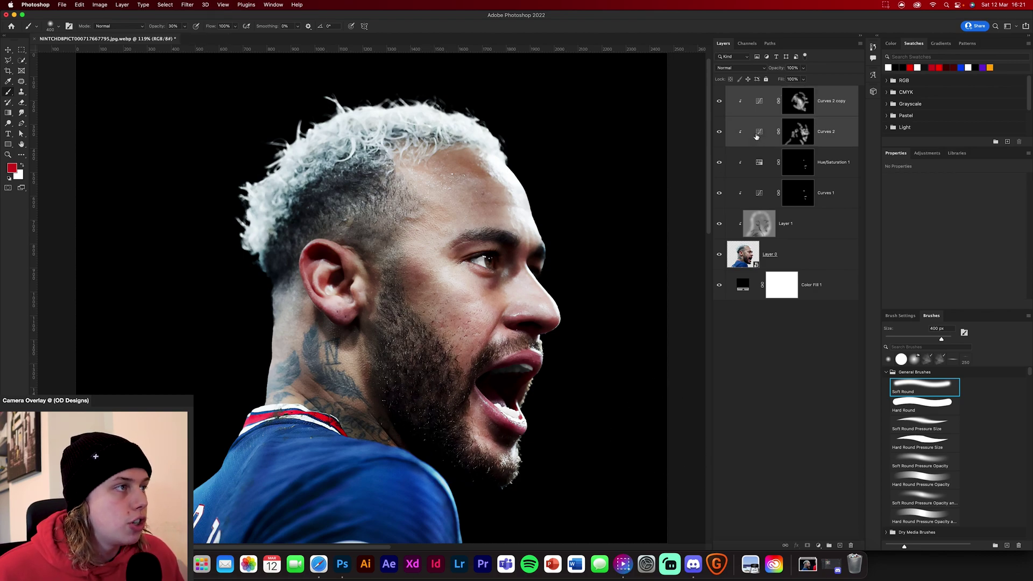
left_click(780, 70)
left_click_drag(779, 71, 778, 73)
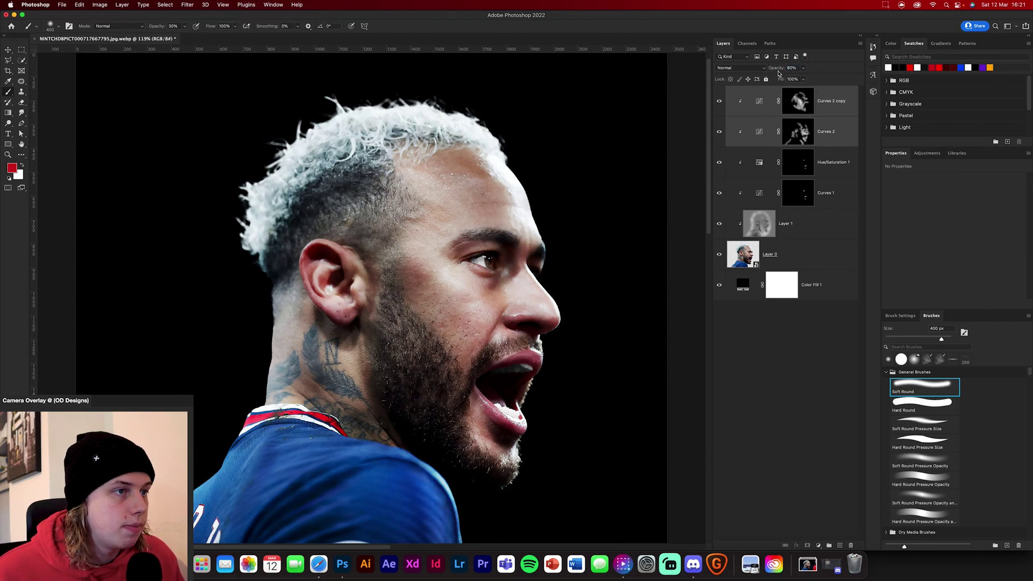
left_click(8, 49)
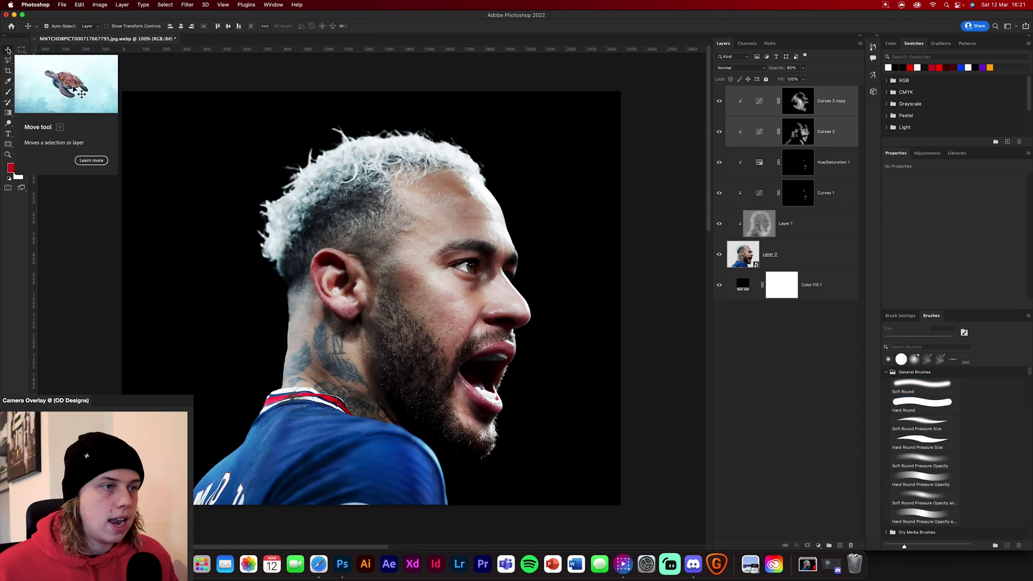
key("super+1")
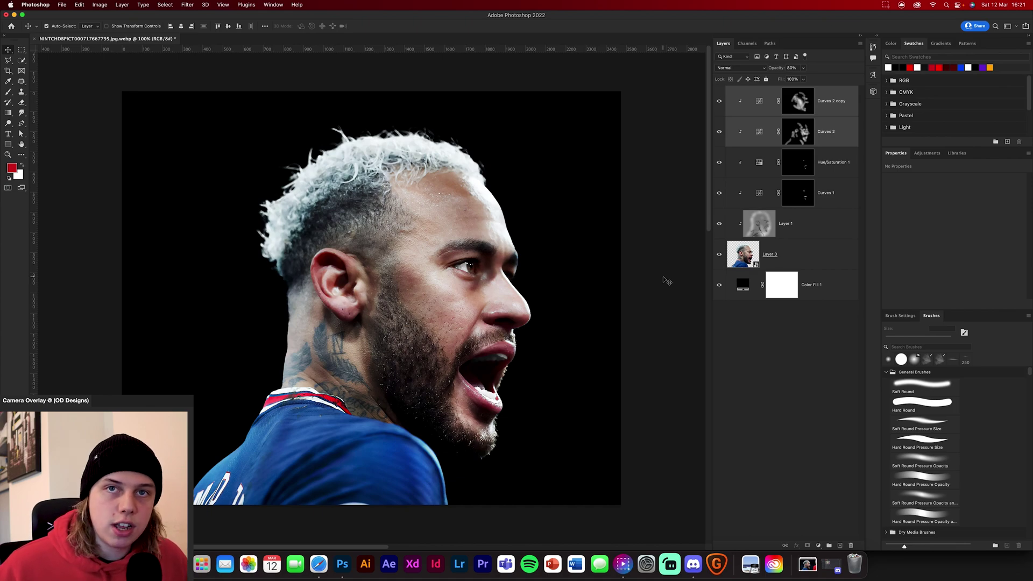
Add a clipped Hue/Saturation adjustment above the Curves layers and raise its Lightness to +98
left_click(832, 114)
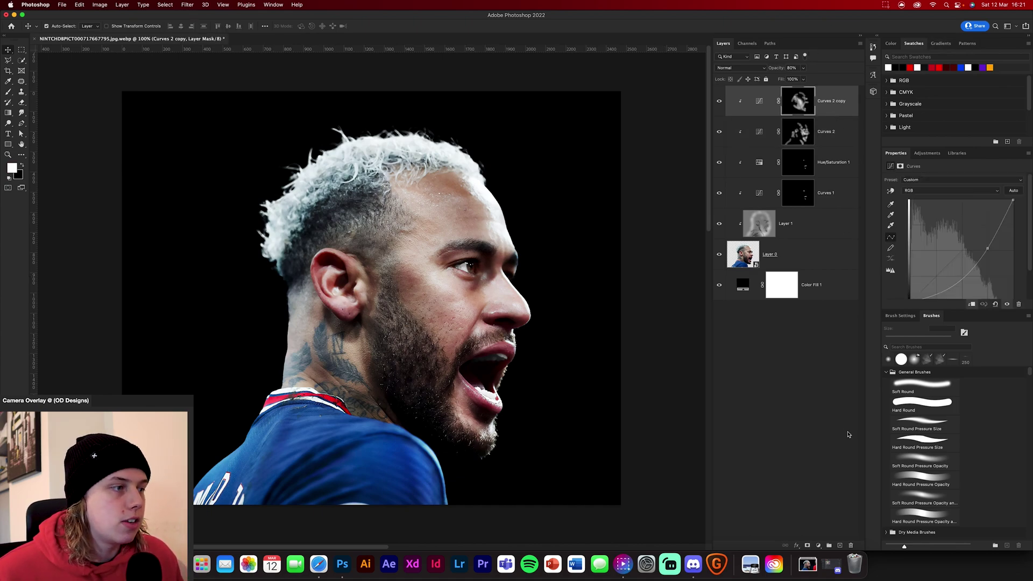
left_click(818, 545)
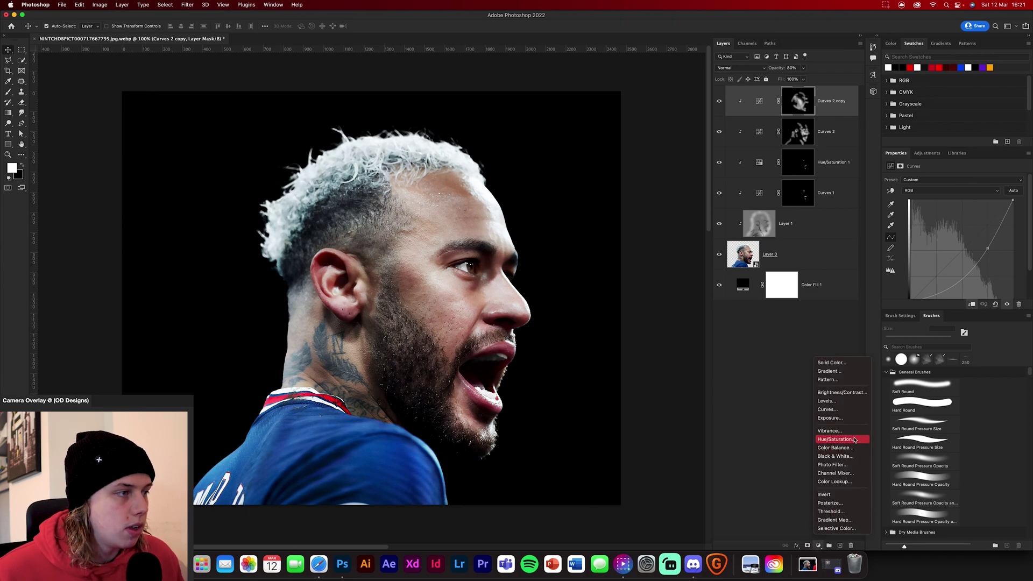
left_click(836, 439)
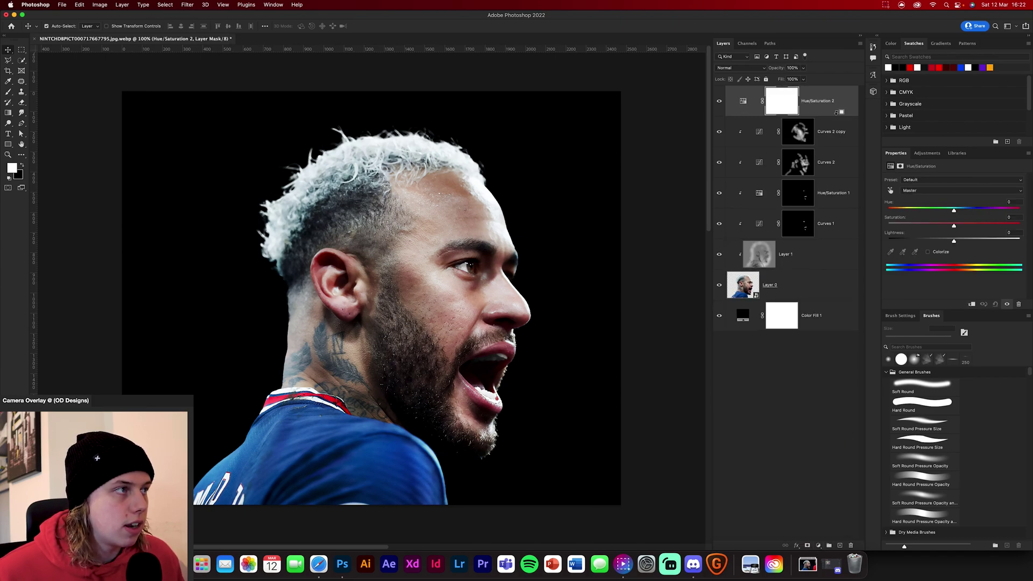
left_click(836, 114, "alt")
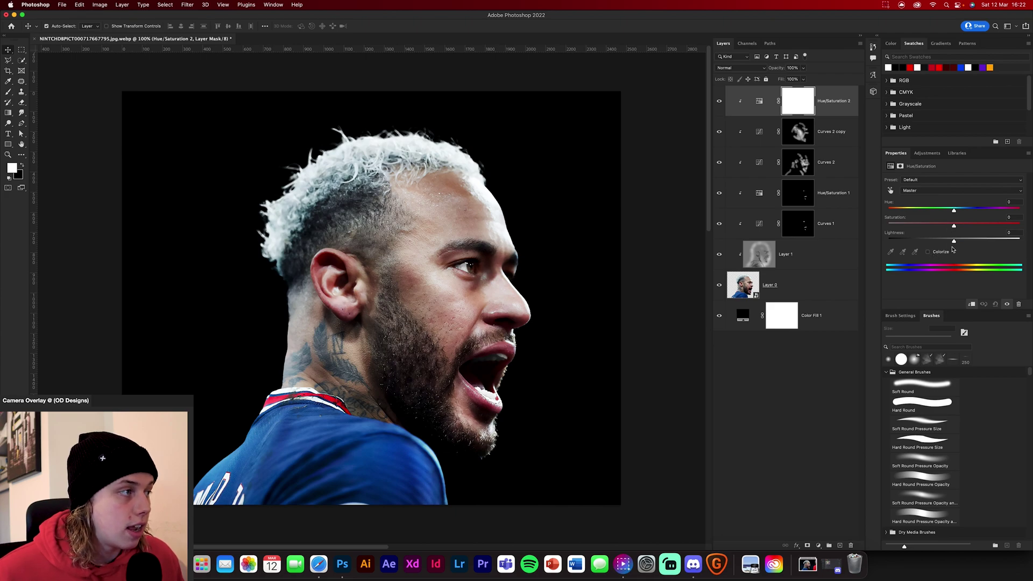
left_click_drag(954, 242, 1018, 241)
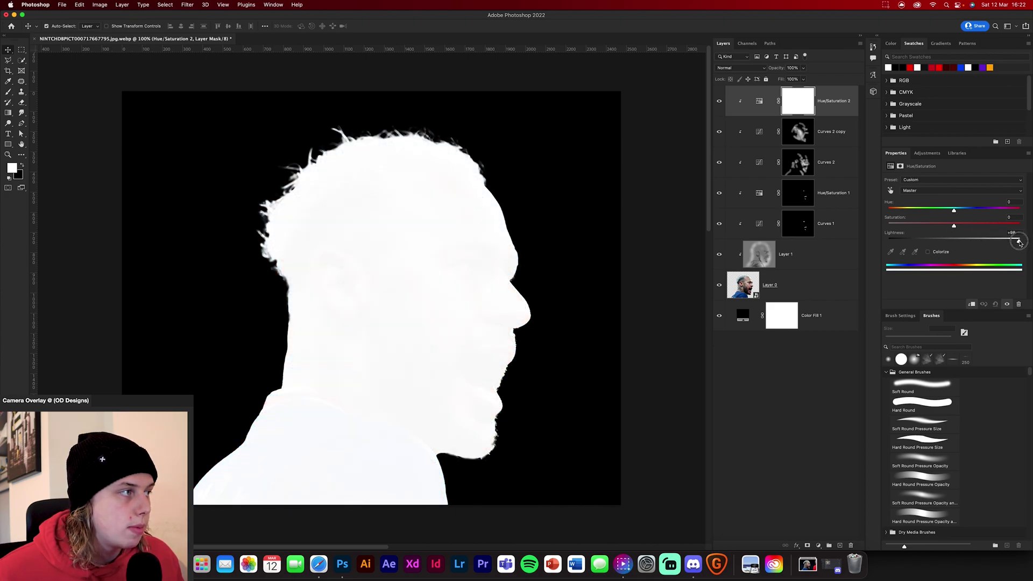
In the new Hue/Saturation layer's blending options, split the Underlying Layer's black Blend If slider to 0 / 177
double_click(827, 116)
left_click_drag(905, 211, 620, 183)
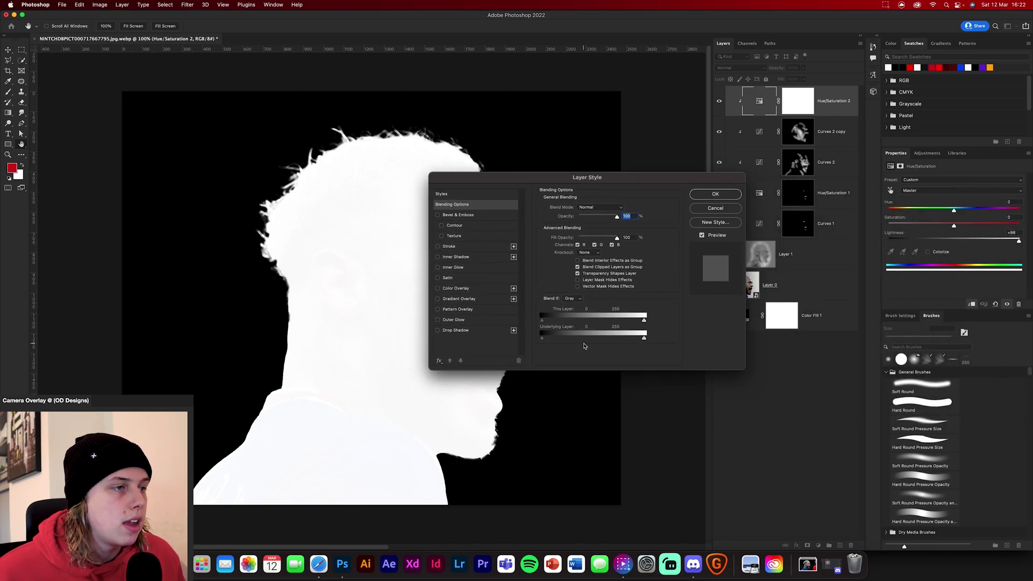
left_click_drag(543, 341, 519, 339)
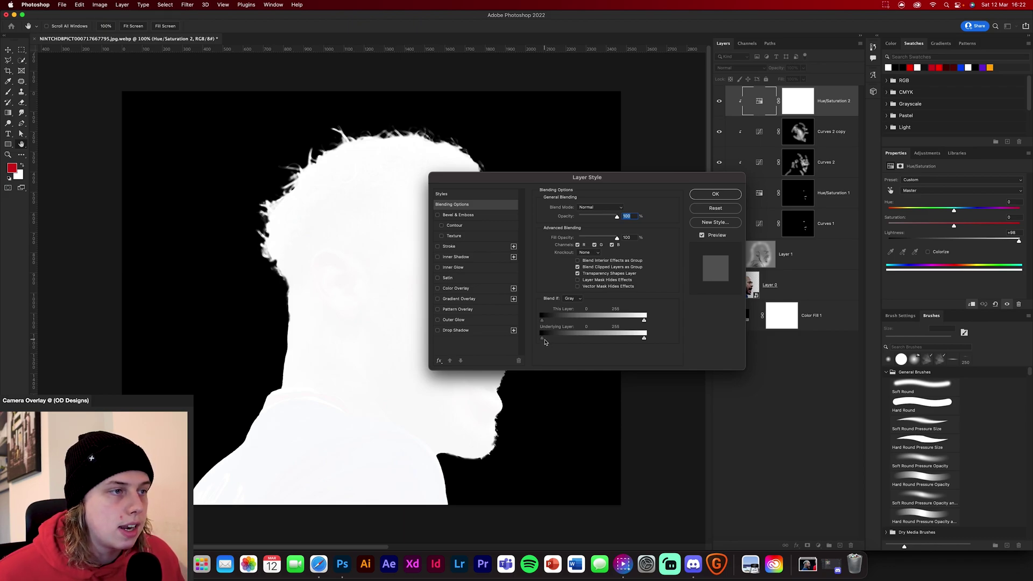
left_click_drag(543, 342, 614, 342)
left_click_drag(617, 182, 801, 175)
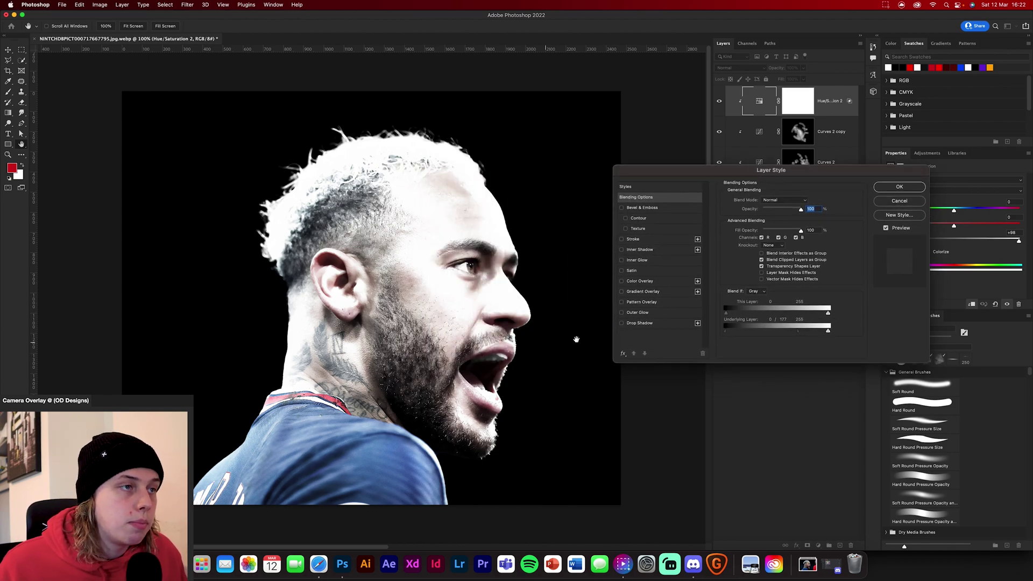
left_click(906, 189)
Invert the Hue/Saturation mask to black, and paint a white rim light with a 400 px soft round brush along the back of the neck and shoulder
left_click(804, 105)
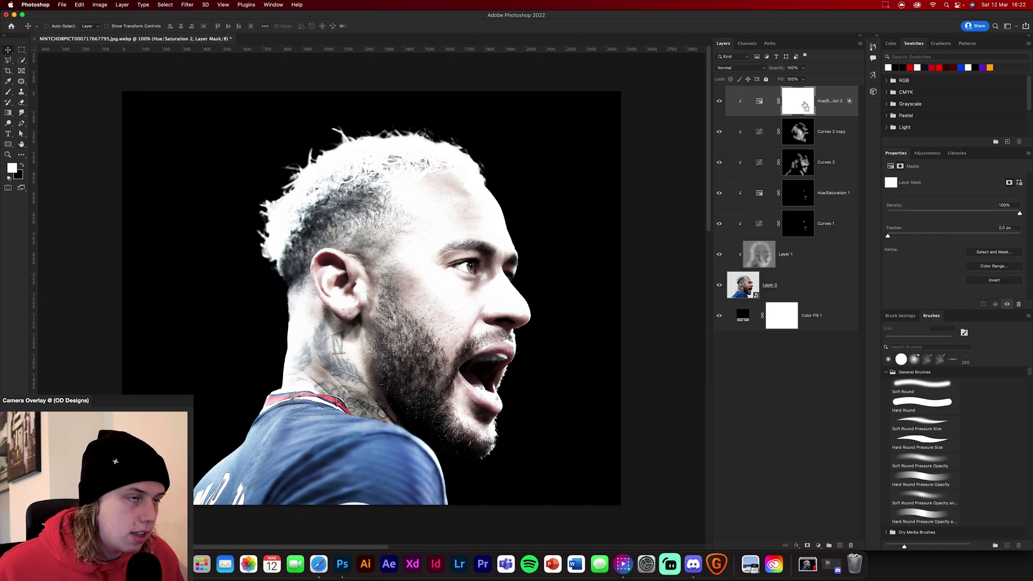
key("super+i")
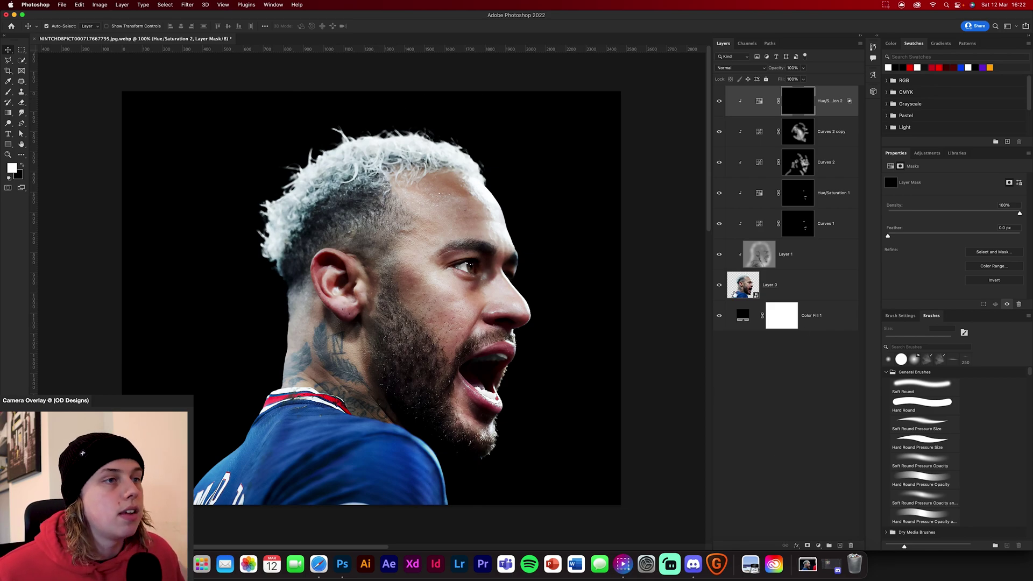
left_click(928, 381)
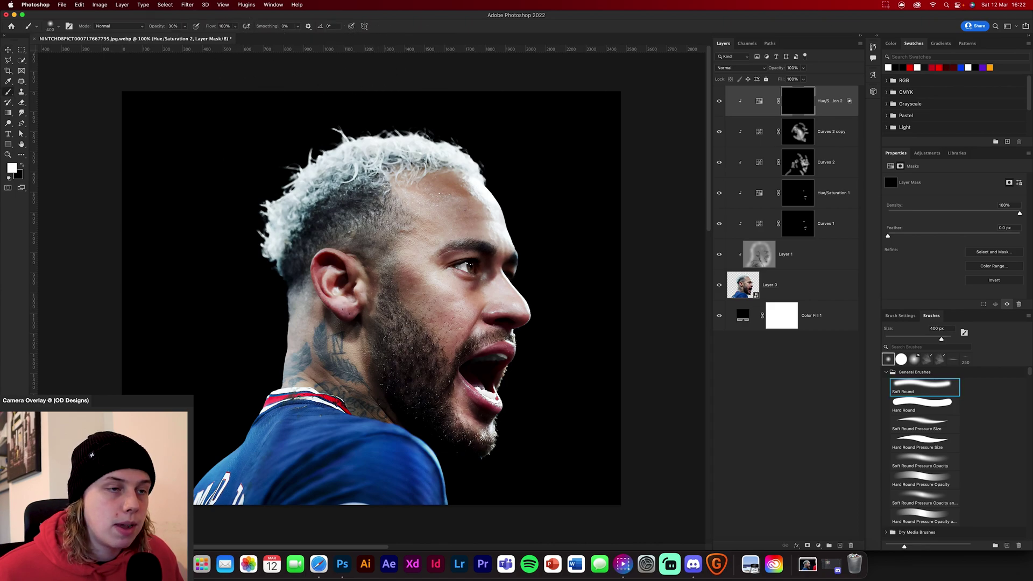
left_click(247, 287)
scroll(247, 287, "up", 2)
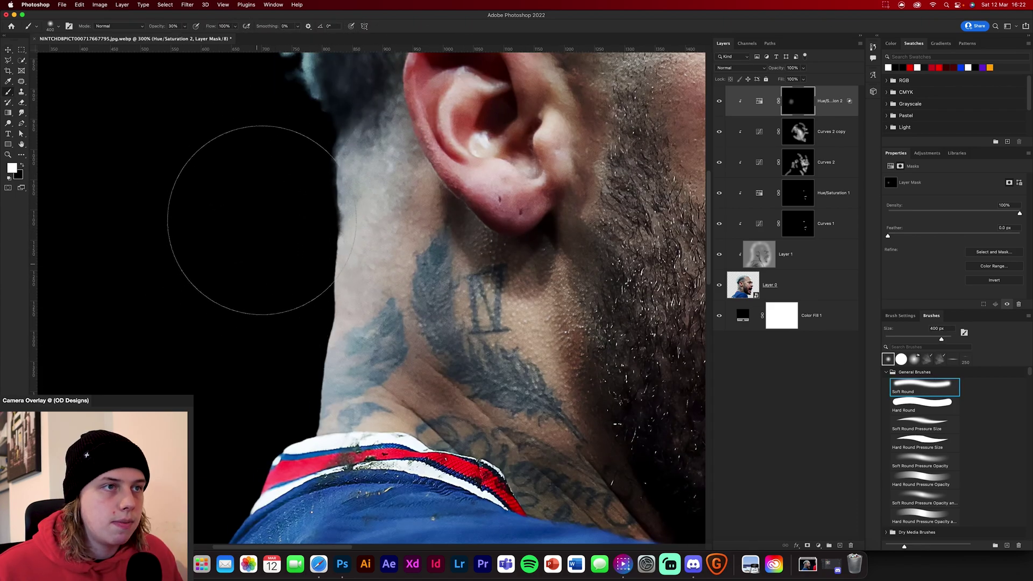
scroll(262, 220, "down", 5)
left_click_drag(322, 230, 230, 346)
scroll(230, 346, "down", 5)
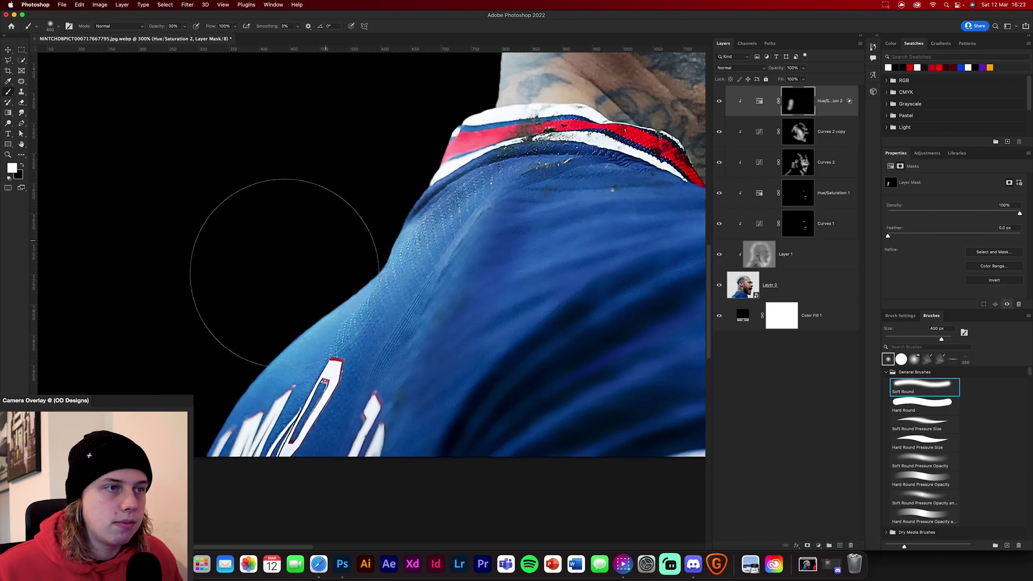
left_click_drag(285, 273, 209, 473)
Paint the rim light along the outer edge of the hair, from the nape up the back of the head to the crown
scroll(385, 219, "up", 5)
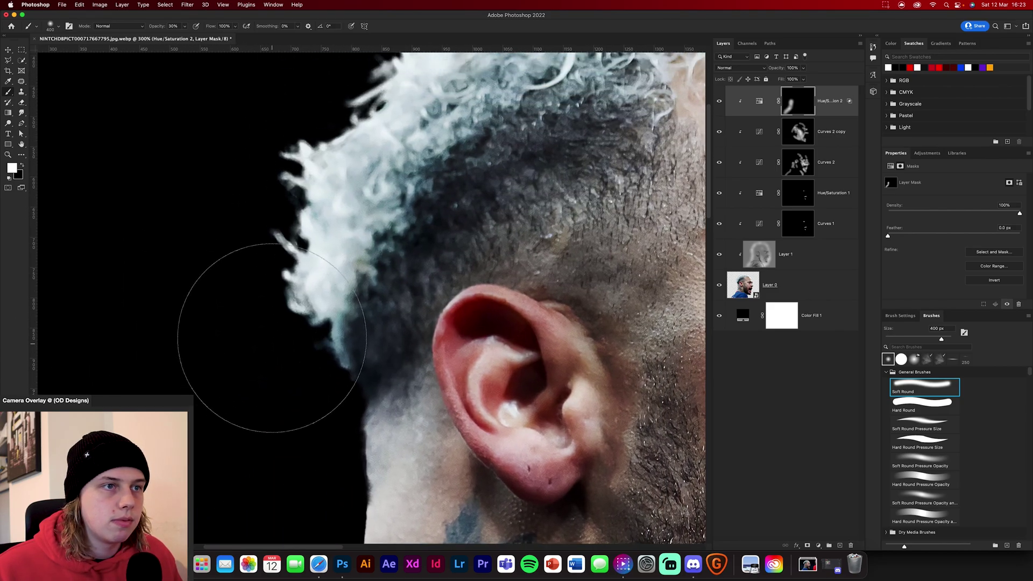
left_click_drag(272, 337, 230, 196)
scroll(226, 350, "up", 5)
scroll(226, 350, "right", 3)
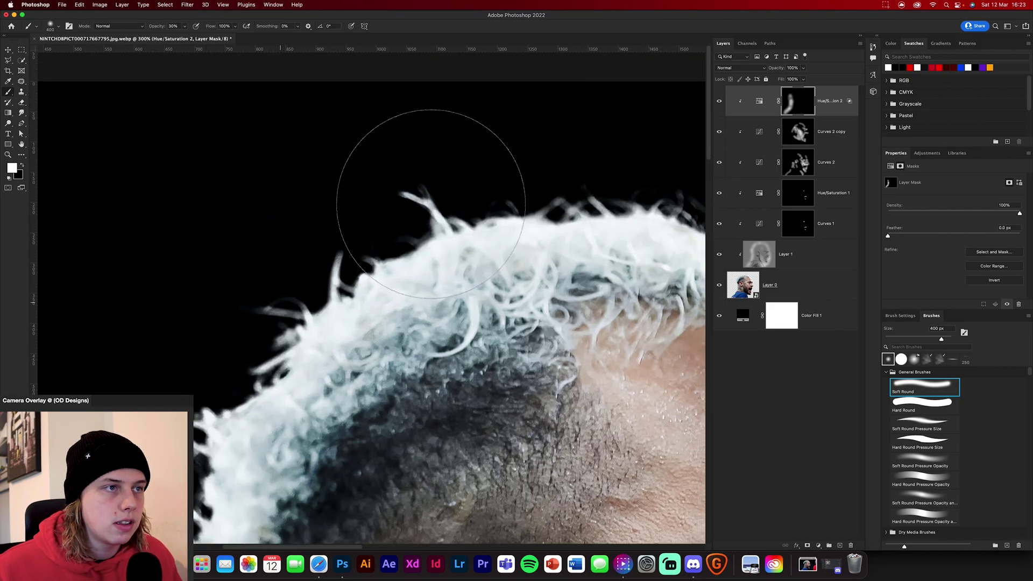
scroll(430, 203, "right", 3)
left_click_drag(323, 173, 258, 178)
Paint the rim light down the front profile, from the hairline over the forehead and nose to the lips and chin
scroll(346, 179, "down", 2)
scroll(345, 179, "right", 3)
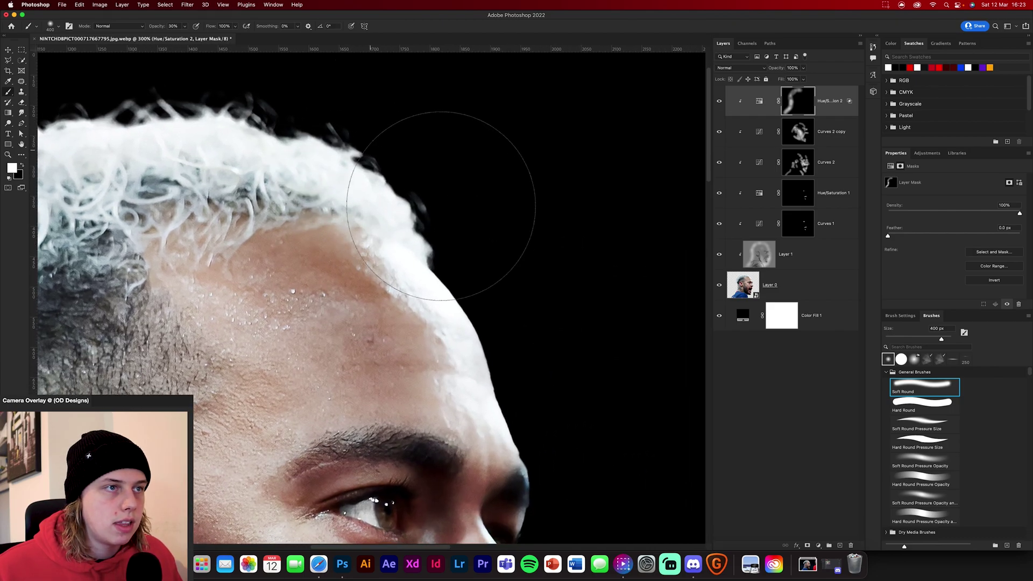
left_click_drag(441, 206, 570, 431)
scroll(569, 432, "down", 5)
scroll(570, 431, "right", 1)
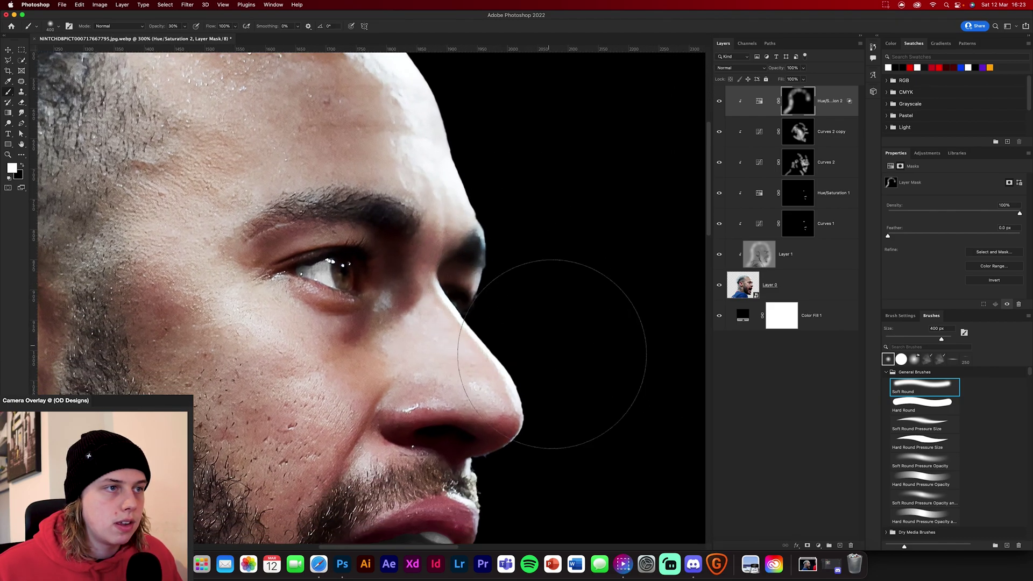
scroll(547, 320, "down", 5)
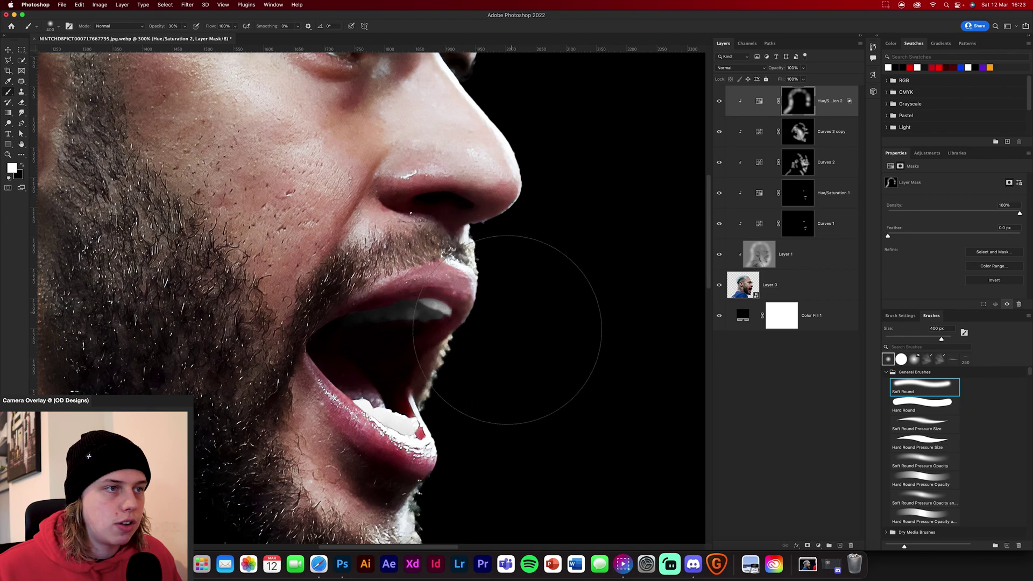
scroll(553, 161, "down", 5)
scroll(530, 276, "left", 1)
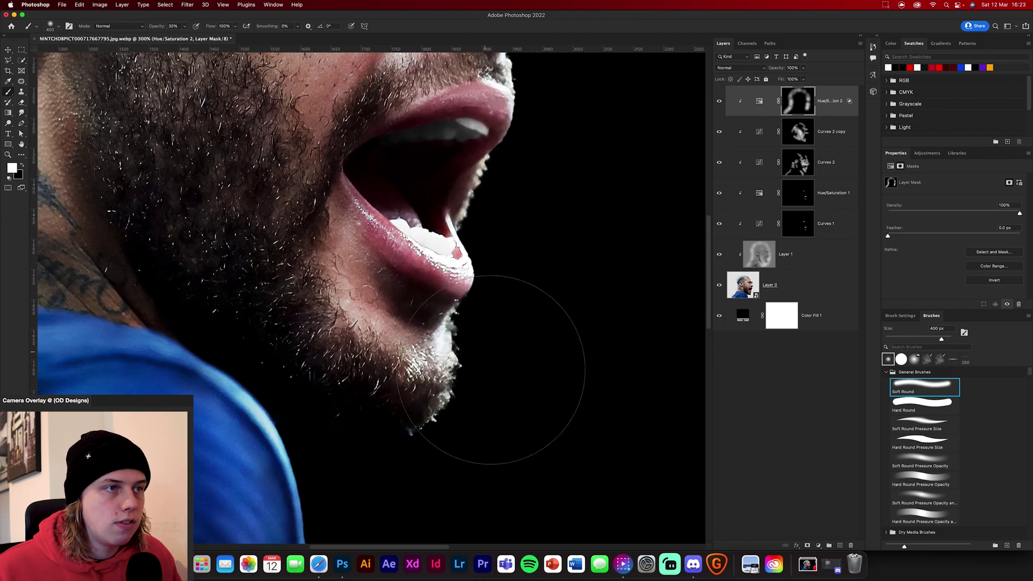
Paint the rim light under the chin and along the front edge of the blue shirt's shoulder
scroll(458, 296, "down", 5)
scroll(459, 295, "left", 2)
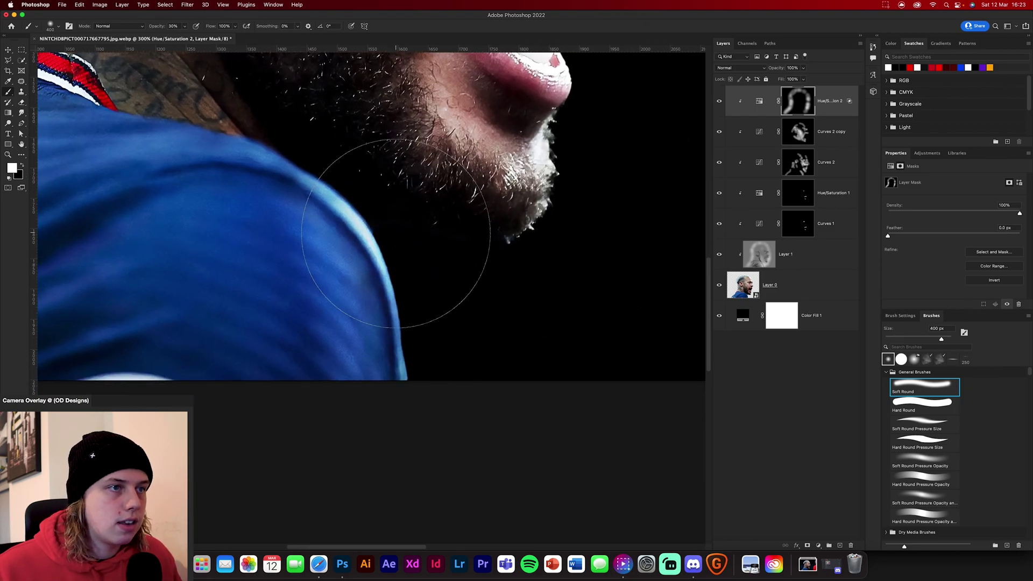
mouse_move(395, 233)
left_mouse_down()
mouse_move(265, 173)
mouse_move(404, 392)
mouse_move(351, 242)
left_mouse_up()
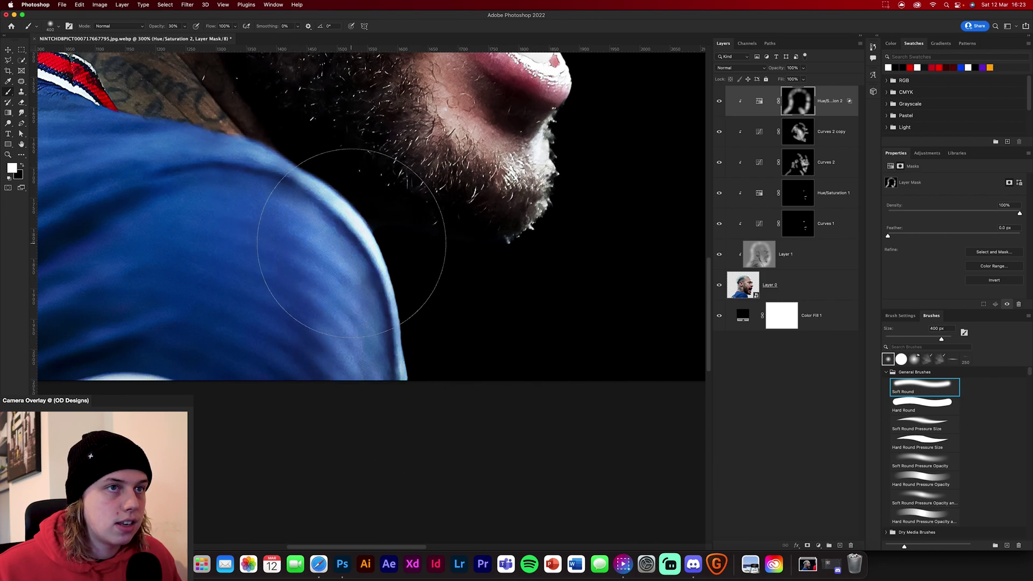
Compare the whole portrait with and without the rim-light Hue/Saturation layer
scroll(351, 242, "down", 6)
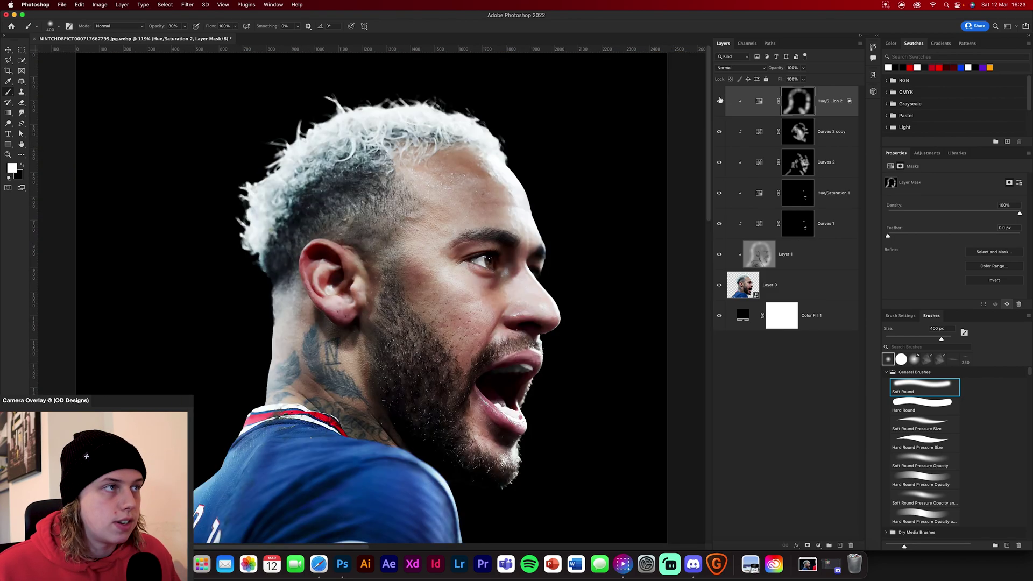
left_click(718, 102)
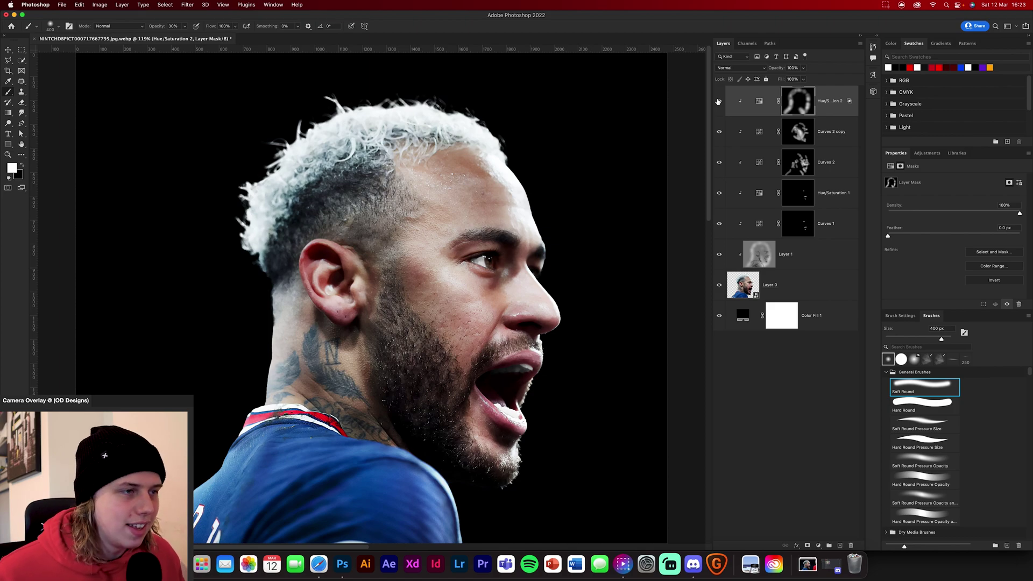
left_click(718, 101)
left_click(718, 101)
left_click(718, 101)
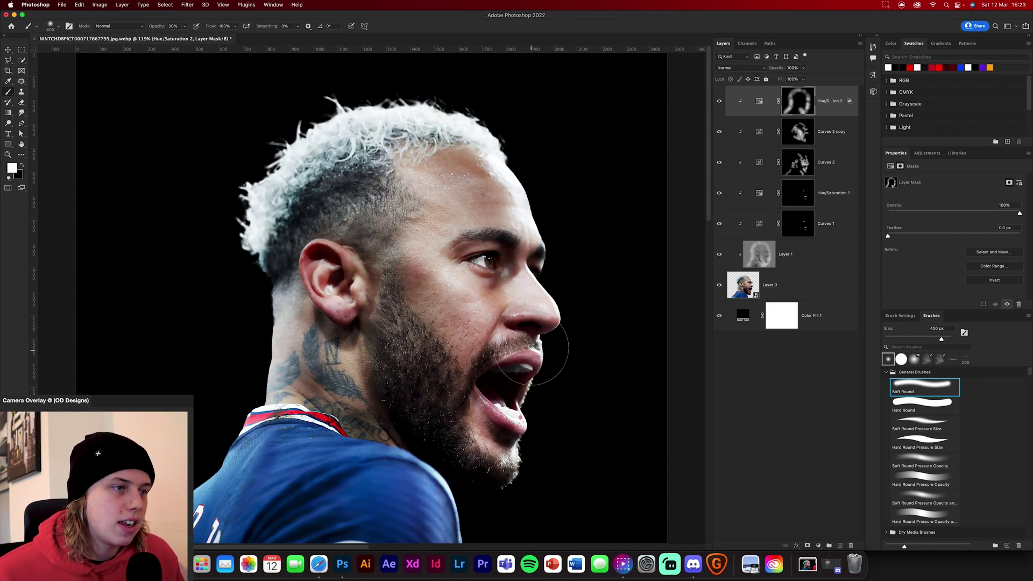
key("super+minus")
key("super+minus")
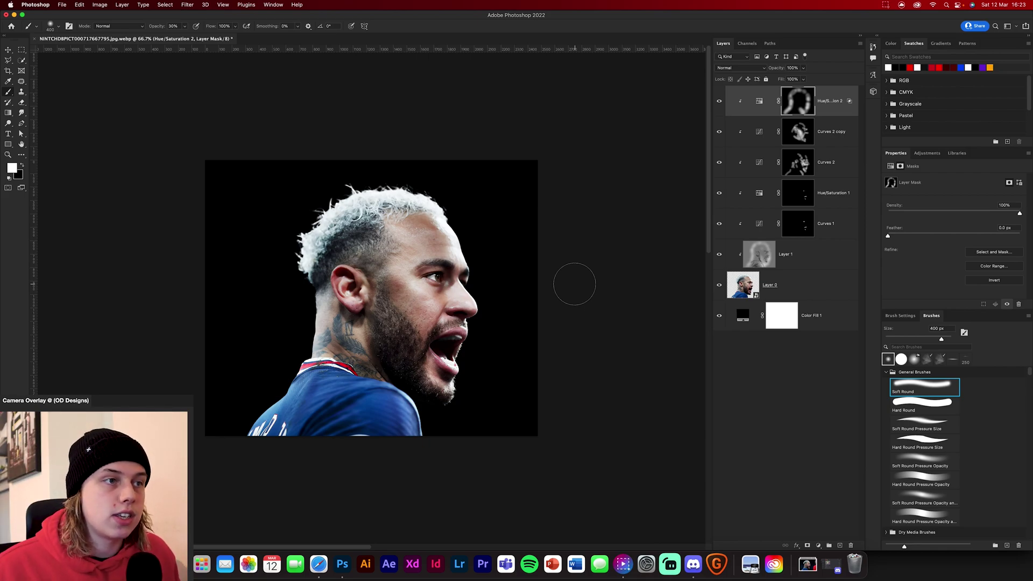
Stamp all visible layers into a new layer at the top of the stack and convert it to a smart object
key("v")
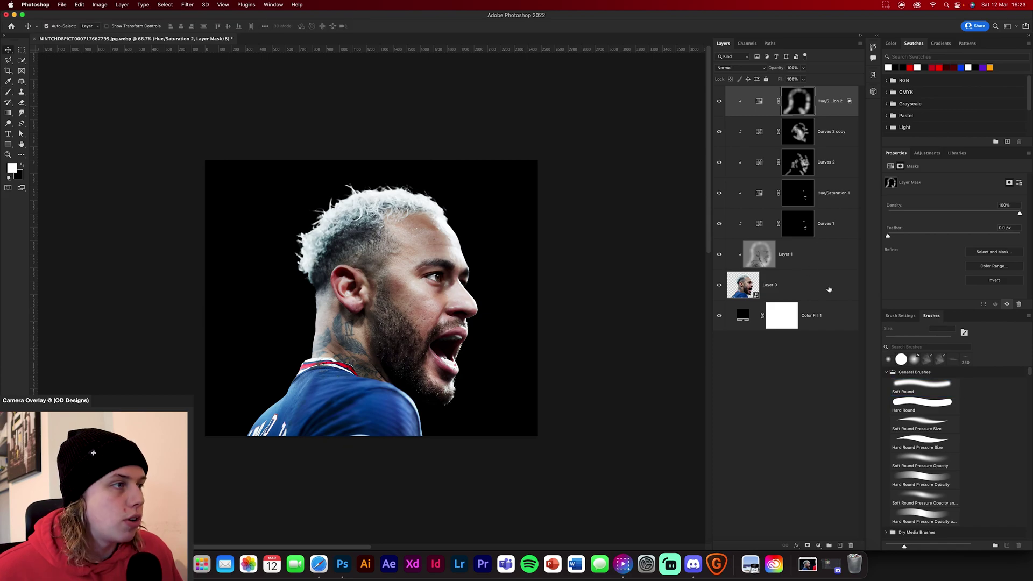
left_click(836, 301)
left_click(818, 258)
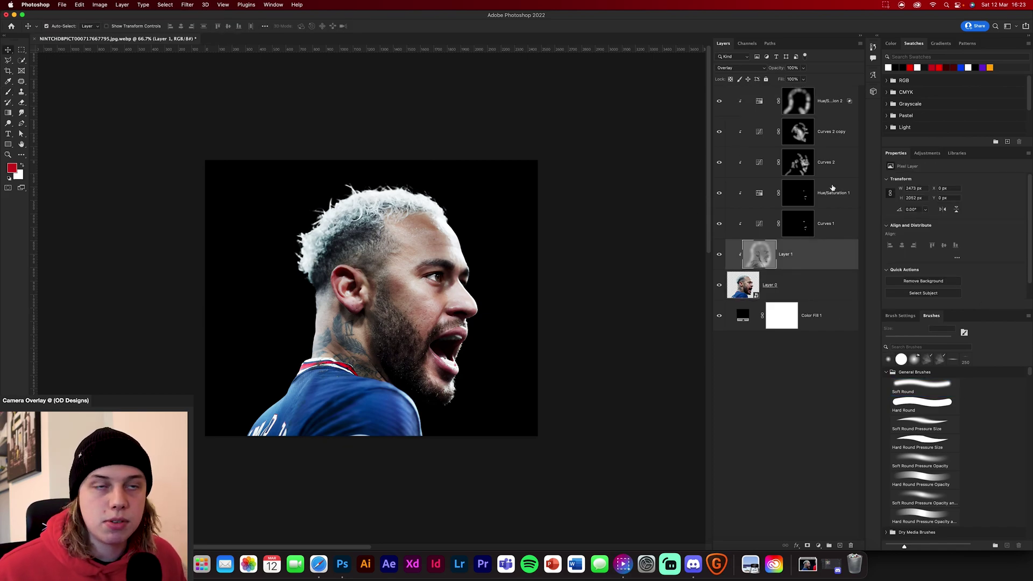
left_click(828, 114)
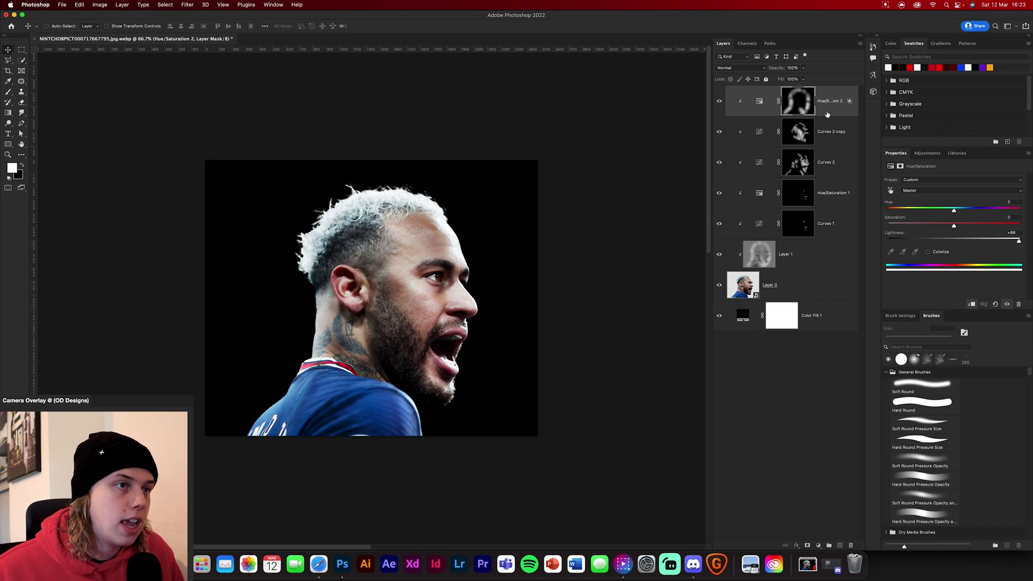
key("super+alt+shift+e")
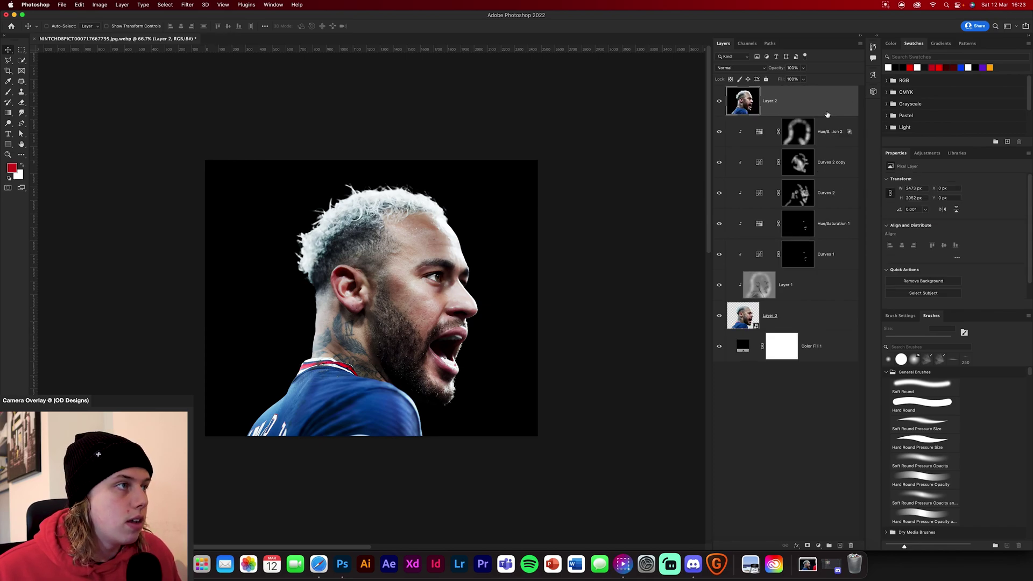
right_click(827, 114)
left_click(844, 234)
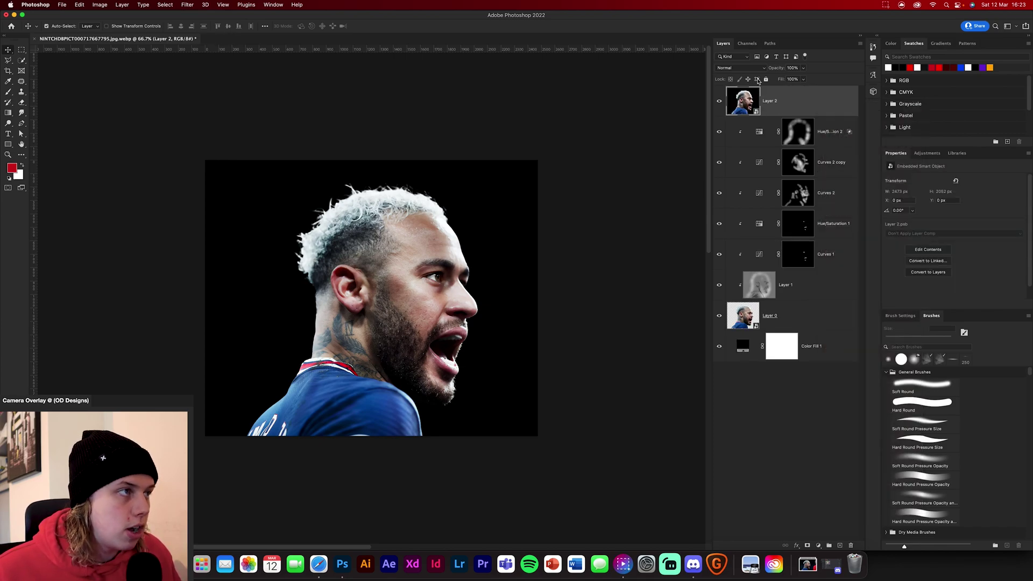
Open the Camera Raw Filter on the smart object and set Contrast +20, Highlights +11, Shadows -16 and Whites -11
left_click(187, 4)
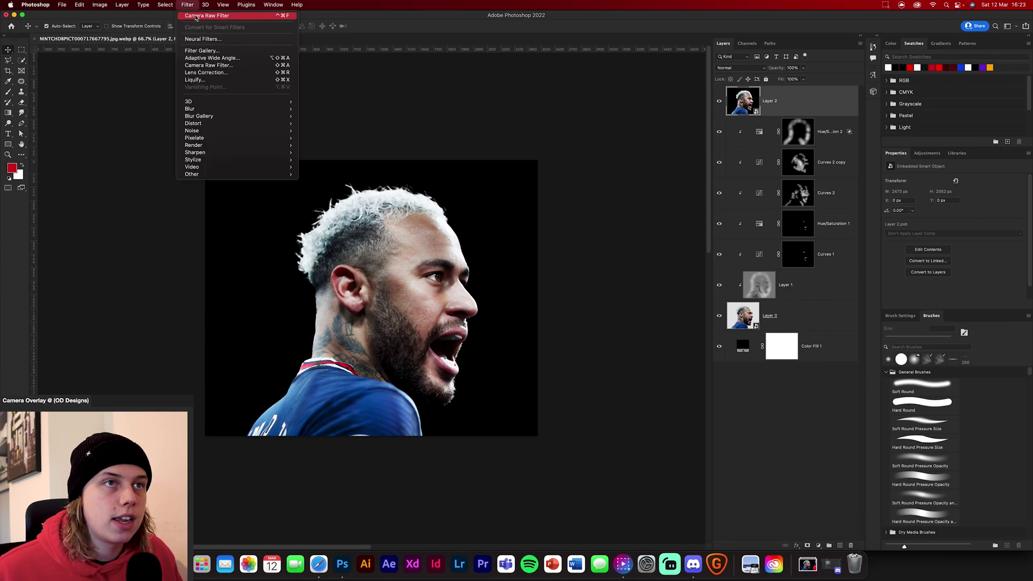
left_click(208, 65)
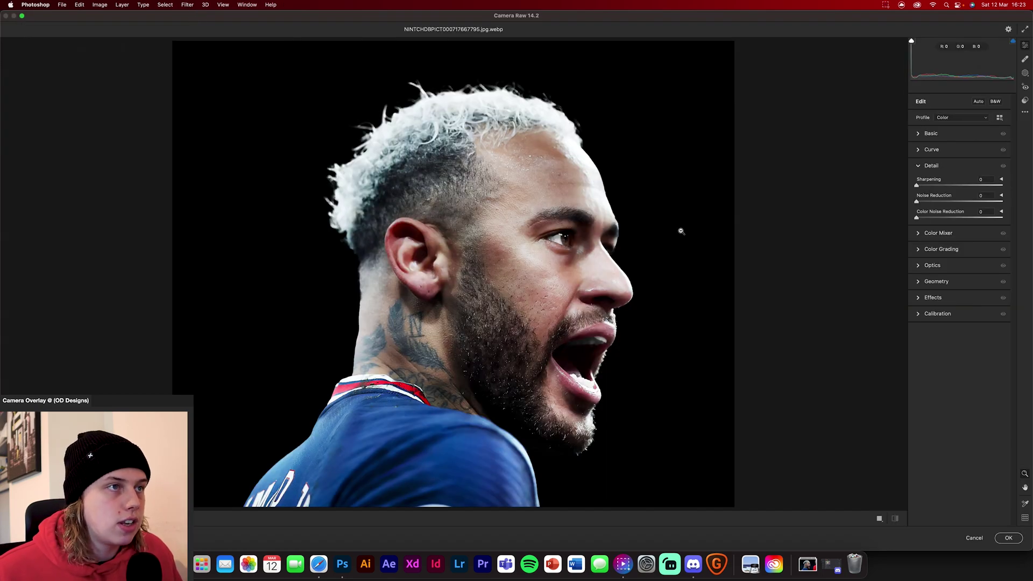
left_click(926, 135)
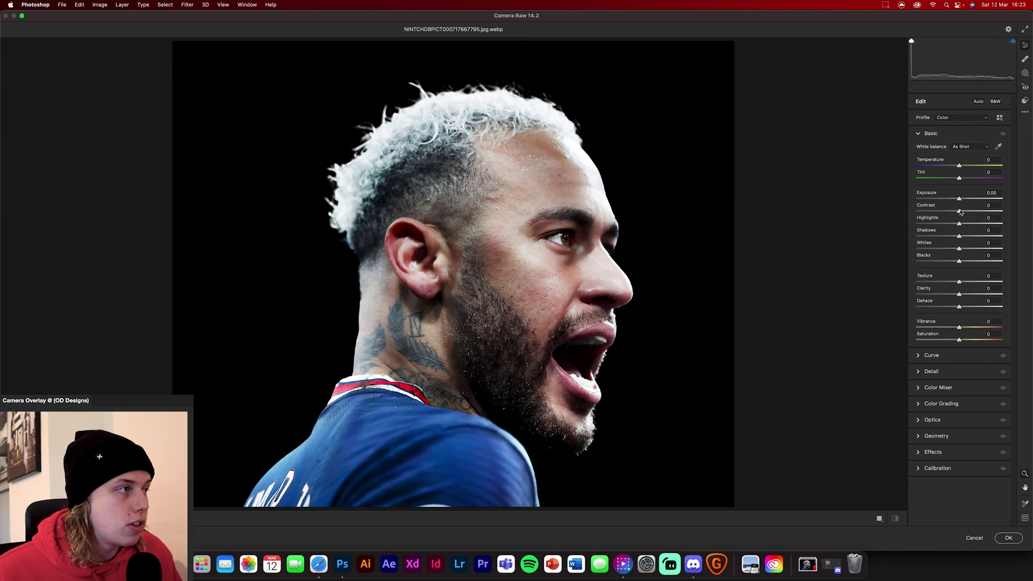
left_click_drag(959, 211, 967, 211)
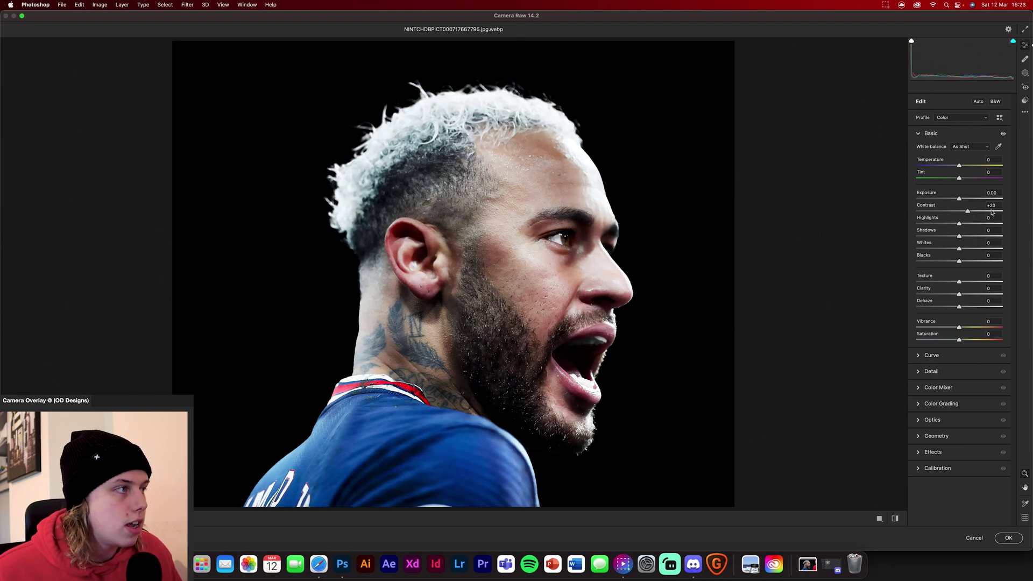
left_click_drag(960, 223, 956, 252)
Set Blacks +12, Texture +25, Clarity +20, Dehaze +13, Vibrance +17 and Saturation +19 in the Camera Raw basic adjustments
left_click_drag(962, 264, 968, 295)
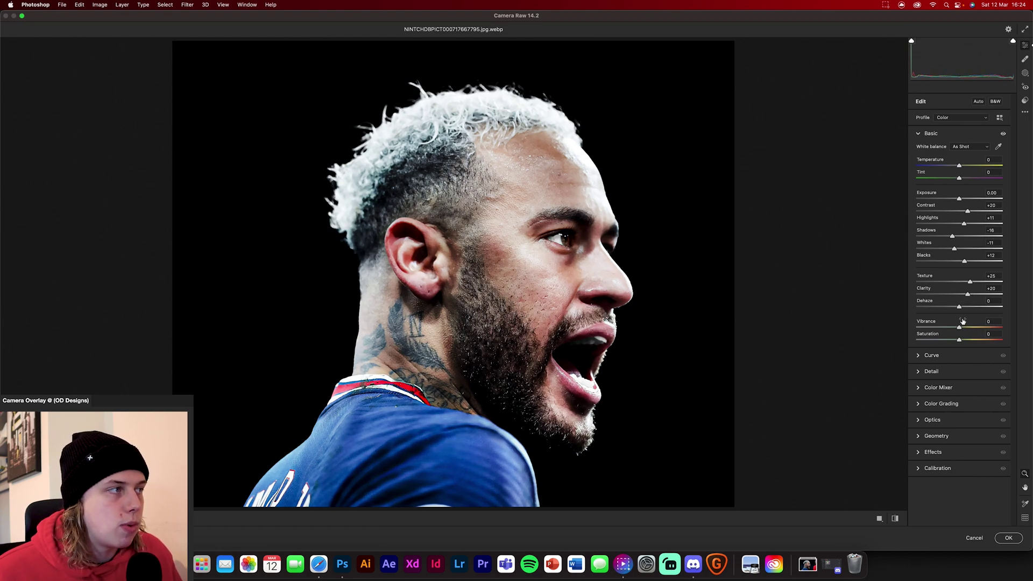
left_click_drag(963, 310, 971, 343)
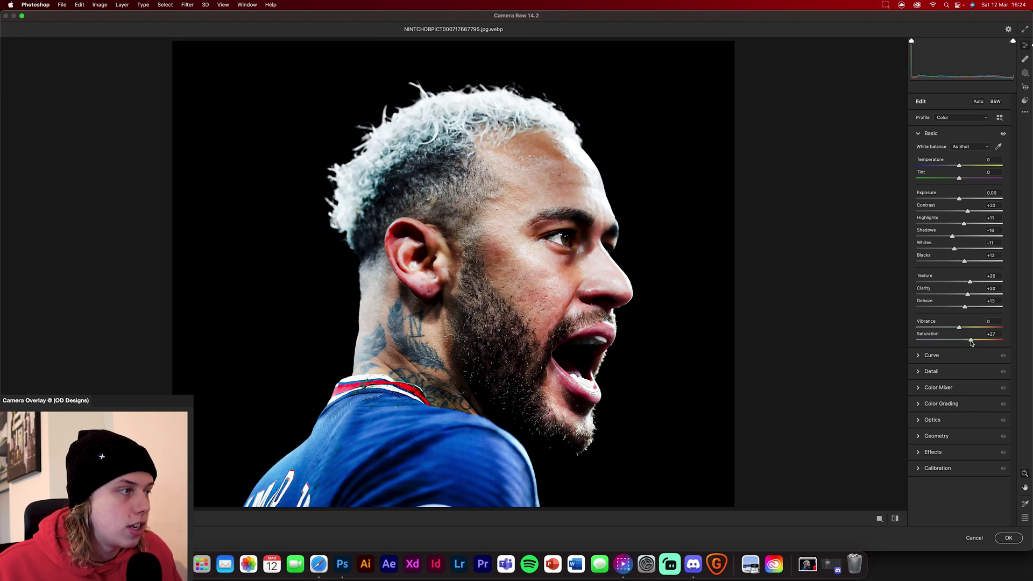
left_click_drag(969, 340, 967, 341)
left_click_drag(958, 327, 966, 327)
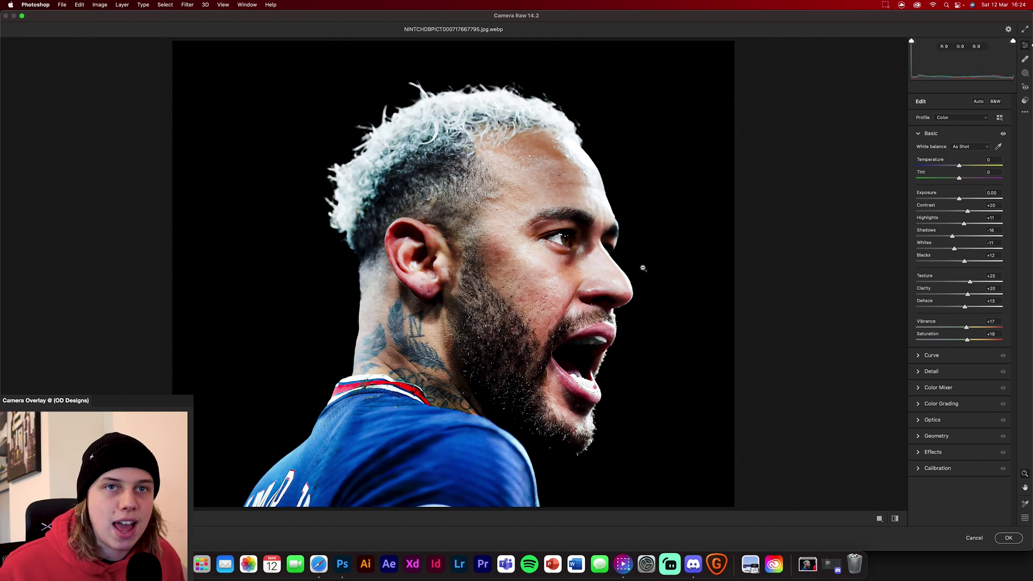
Shape the Camera Raw point curve with a highlight point at input 238, output 241 and a shadow point at input 22, output 18
left_click(931, 355)
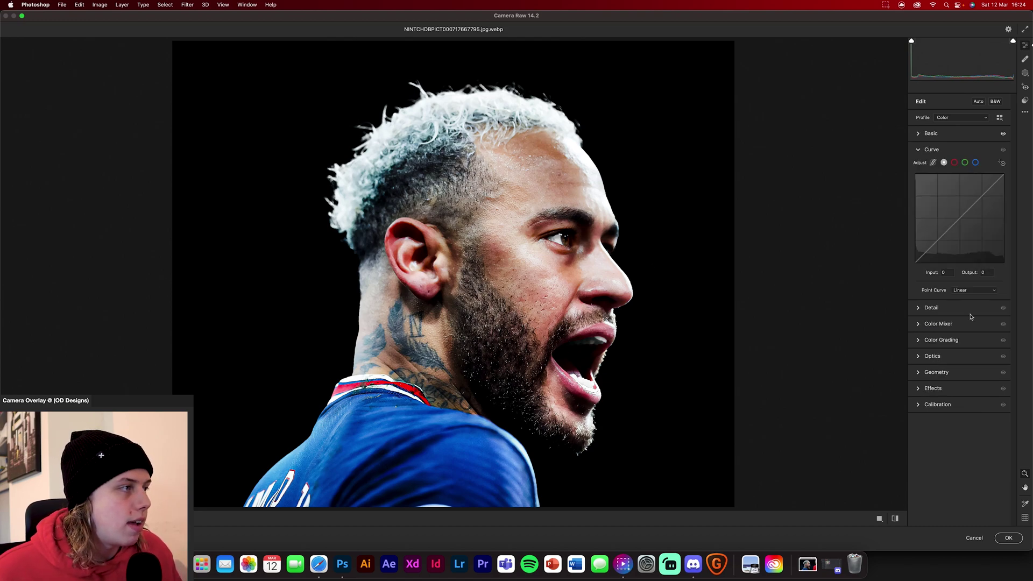
left_click(998, 178)
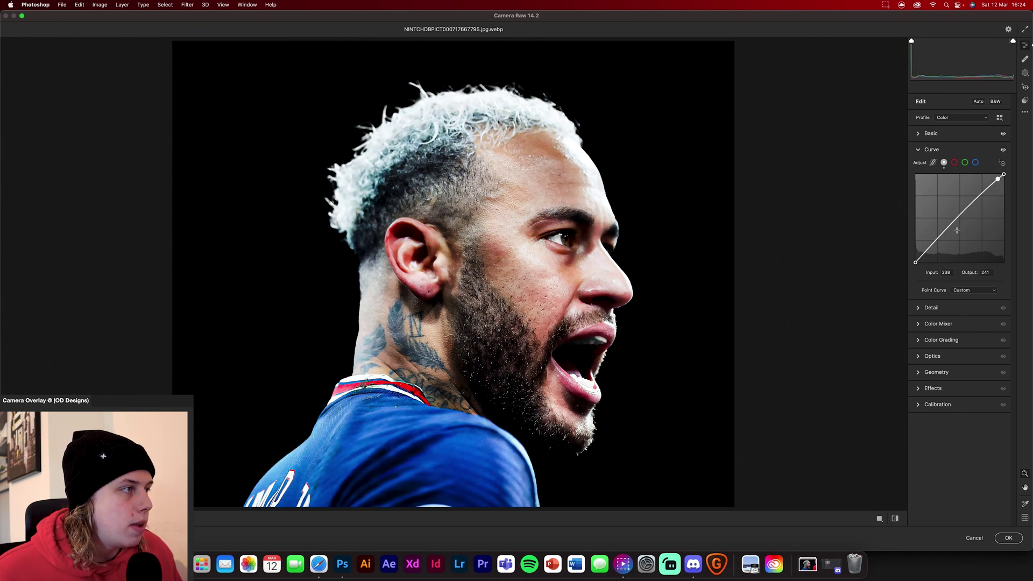
left_click(923, 256)
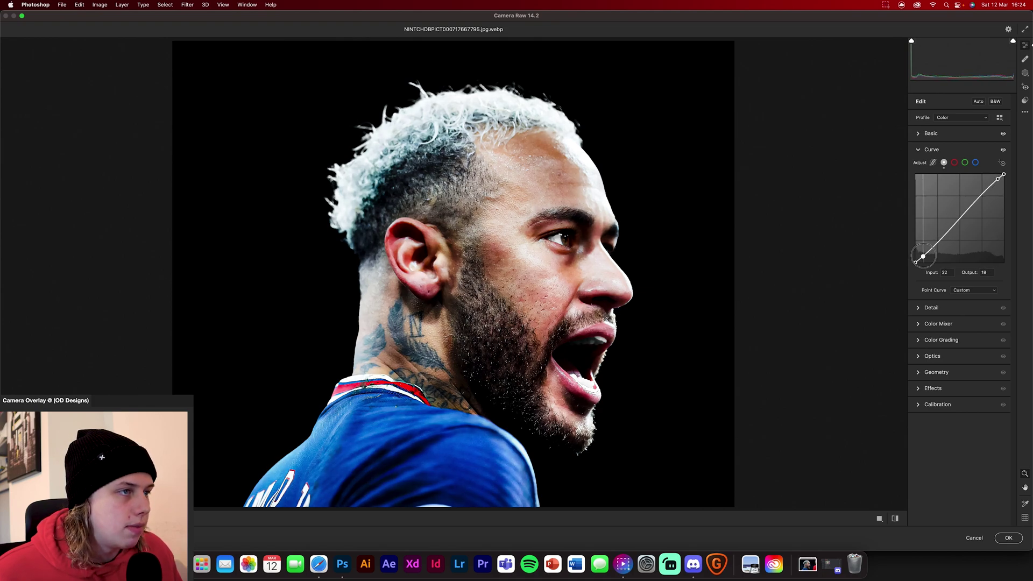
Move the curve's shadow point to input 29, output 25, and set Sharpening 40, Noise Reduction 13 and Color Noise Reduction 13
left_click_drag(923, 256, 925, 254)
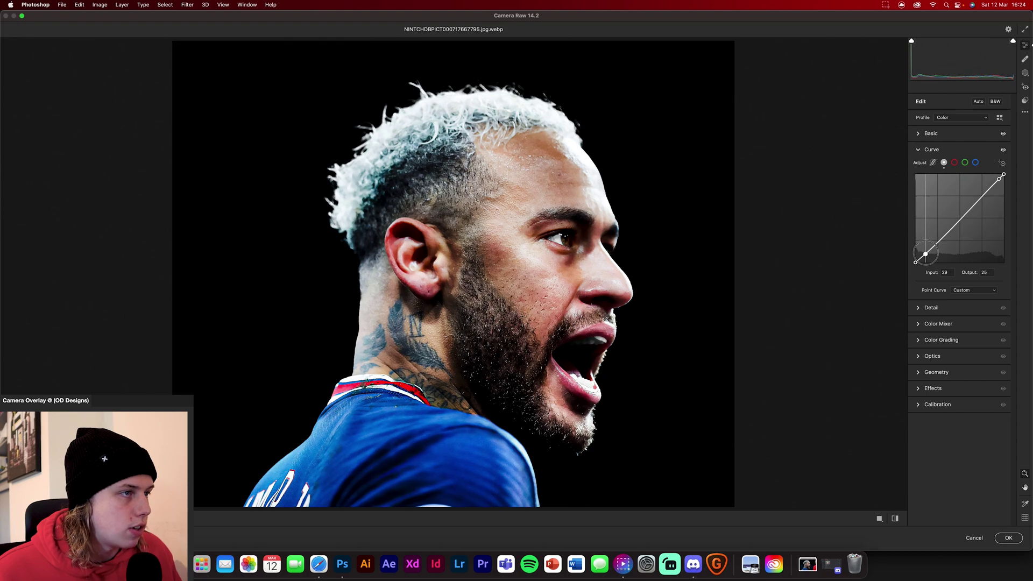
left_click(933, 307)
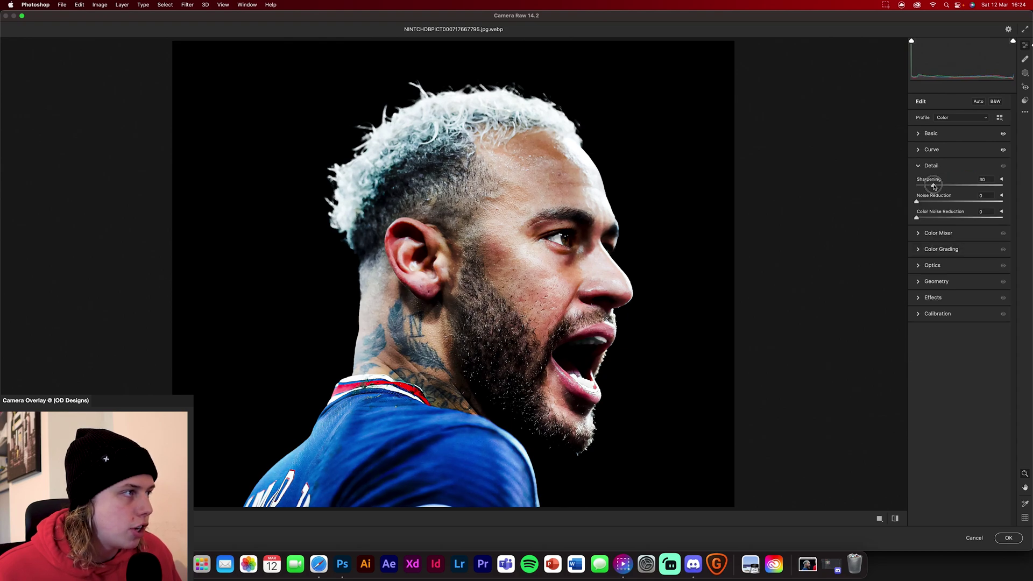
left_click_drag(935, 186, 927, 203)
left_click(928, 218)
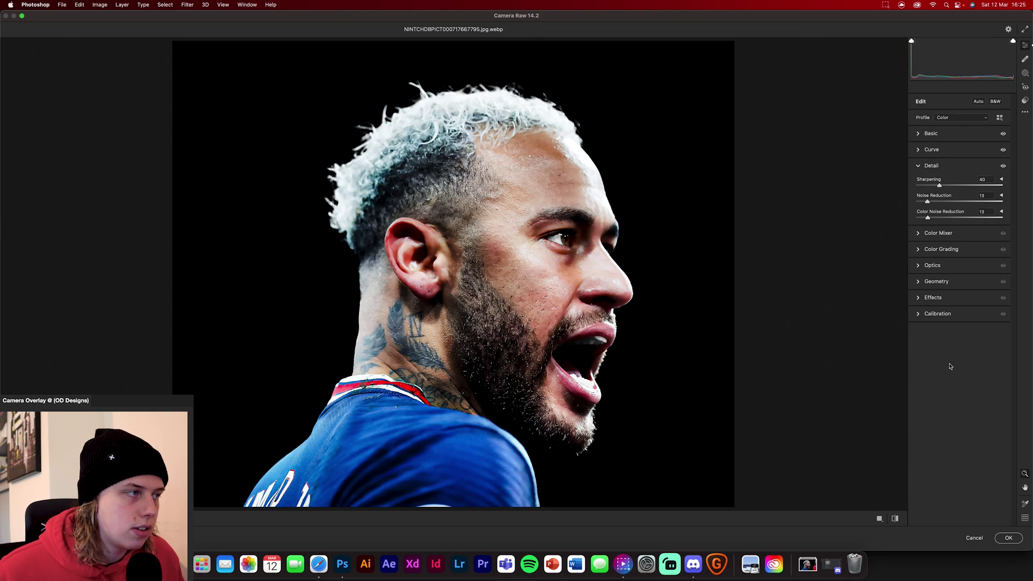
Review the Color Mixer, Optics and Effects settings without changing them and apply the Camera Raw Filter to the smart object
left_click(936, 234)
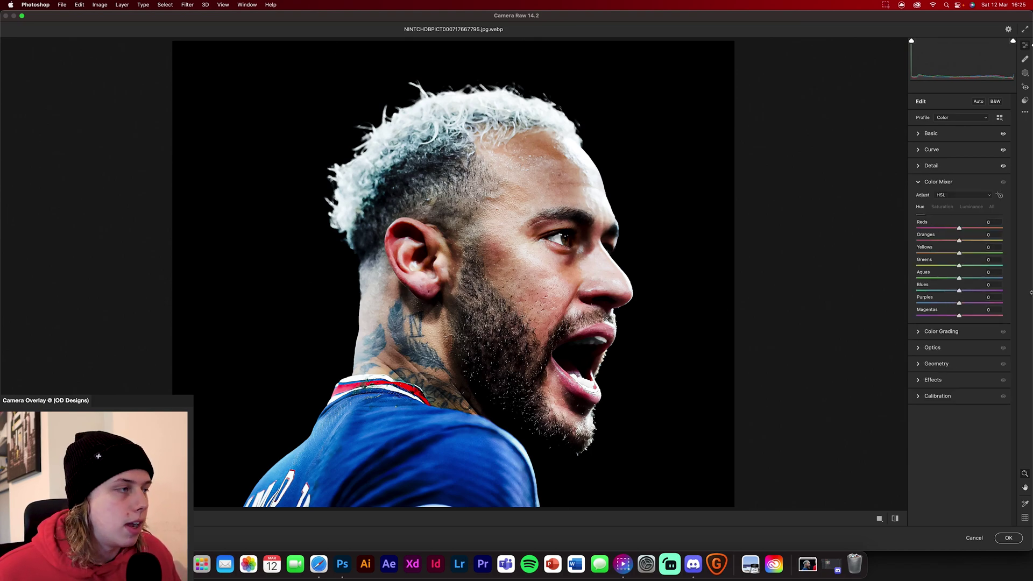
mouse_move(960, 291)
left_mouse_down()
mouse_move(920, 287)
mouse_move(960, 288)
left_mouse_up()
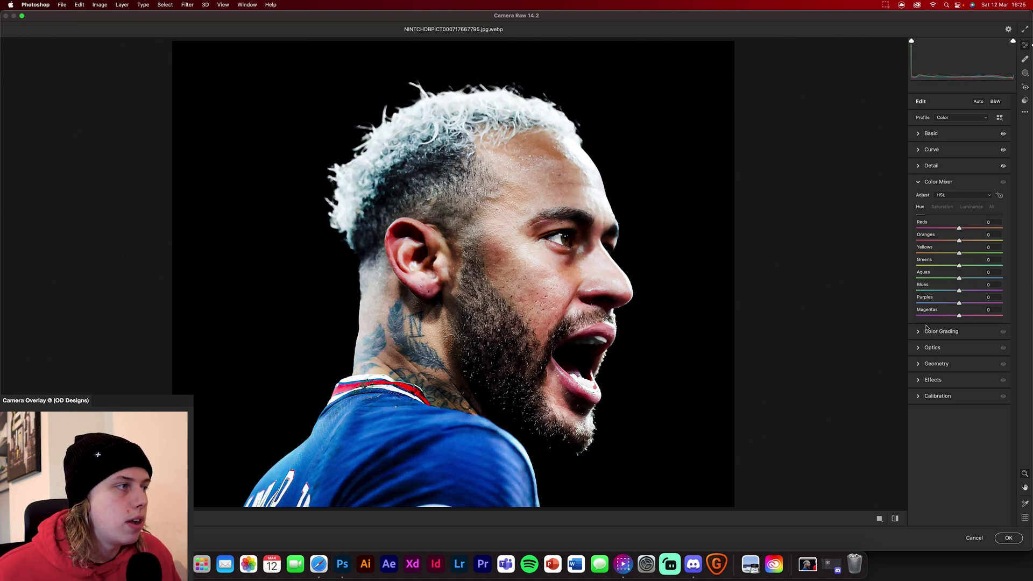
left_click(918, 347)
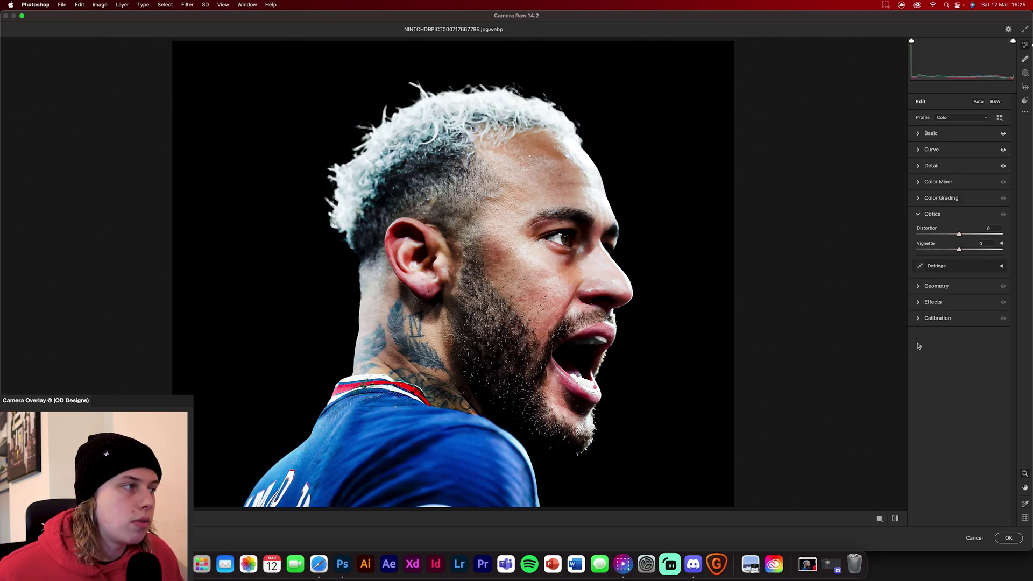
left_click(913, 301)
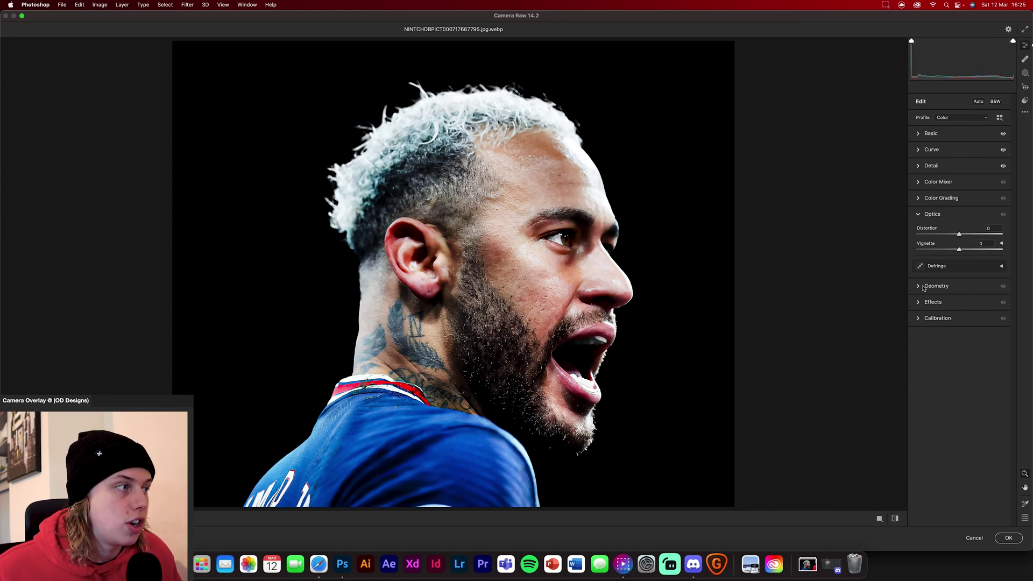
left_click_drag(924, 271, 893, 270)
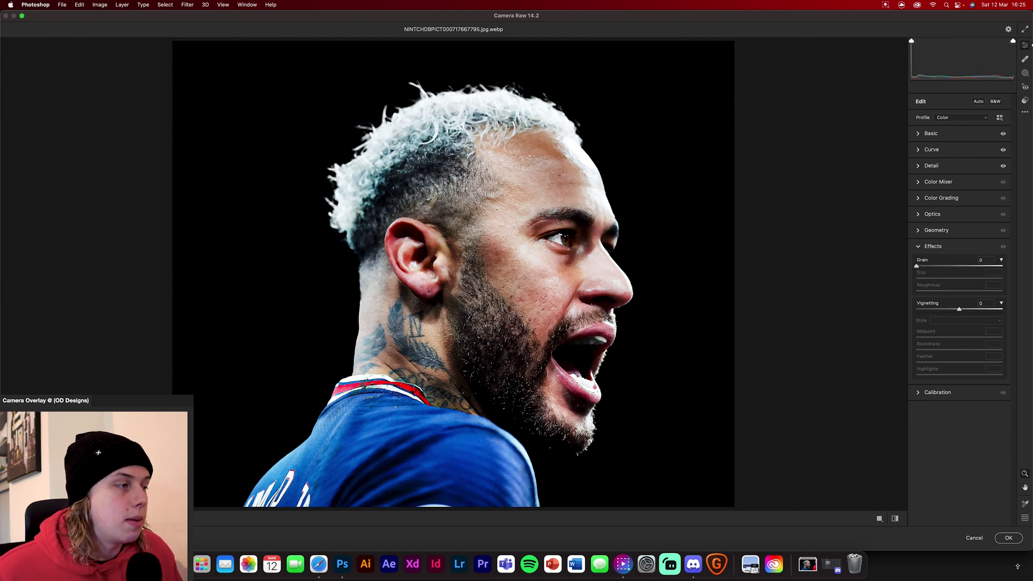
left_click(1008, 538)
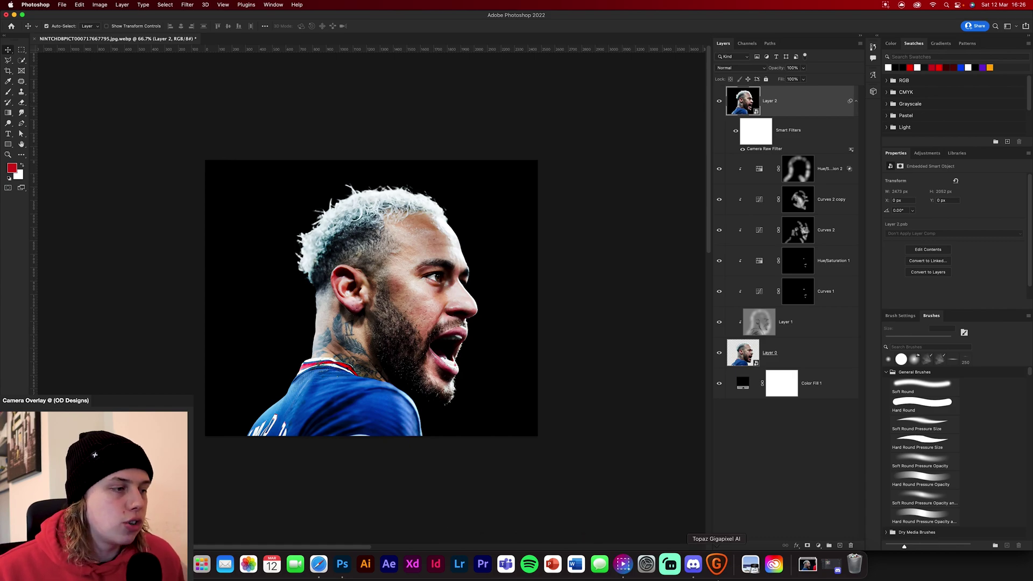
Switch to Discord in full screen and browse the earlier posts in the new-designs channel of OD Designs's Community
left_click(693, 564)
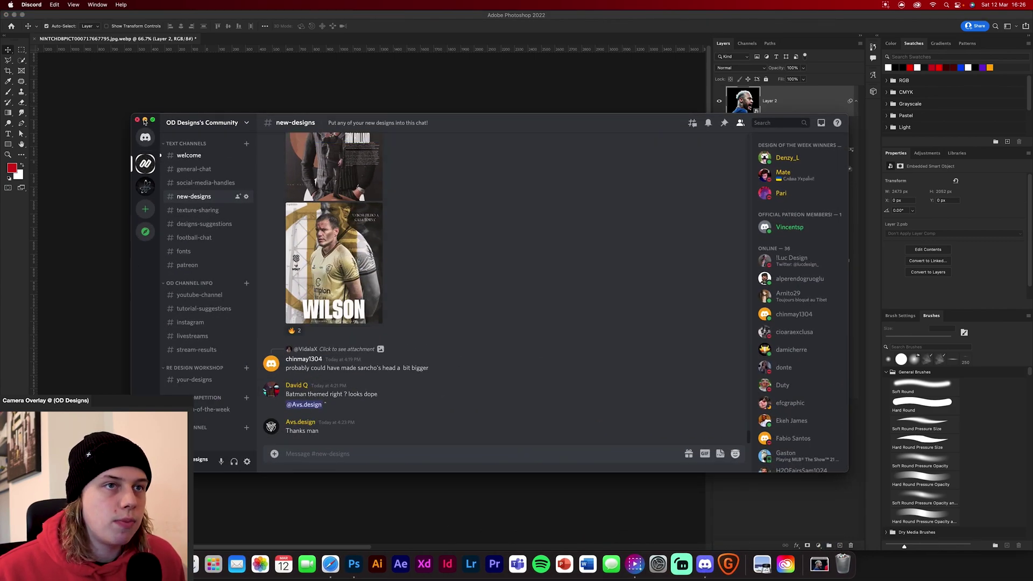
left_click(152, 120)
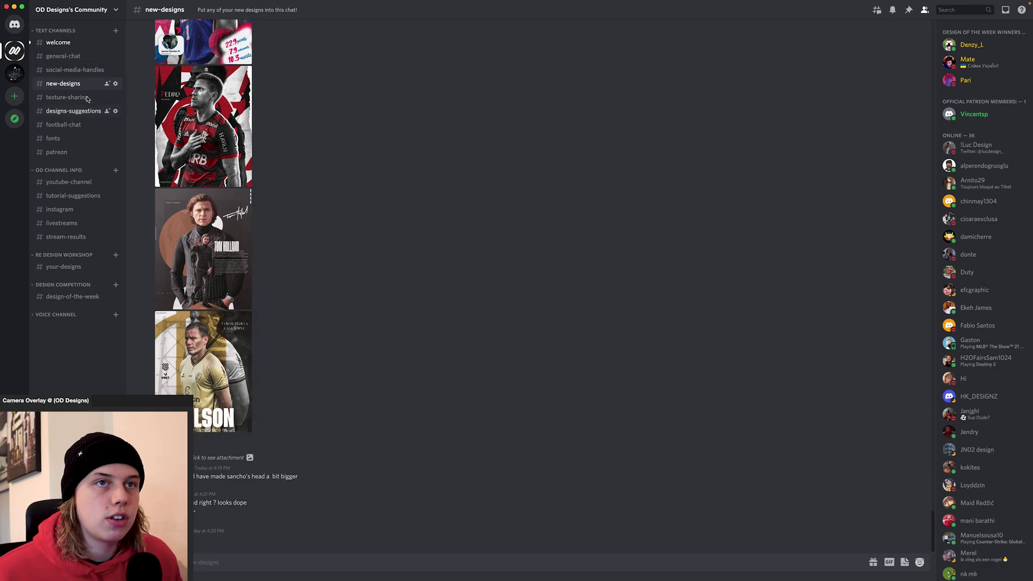
scroll(292, 359, "up", 4)
scroll(292, 359, "up", 12)
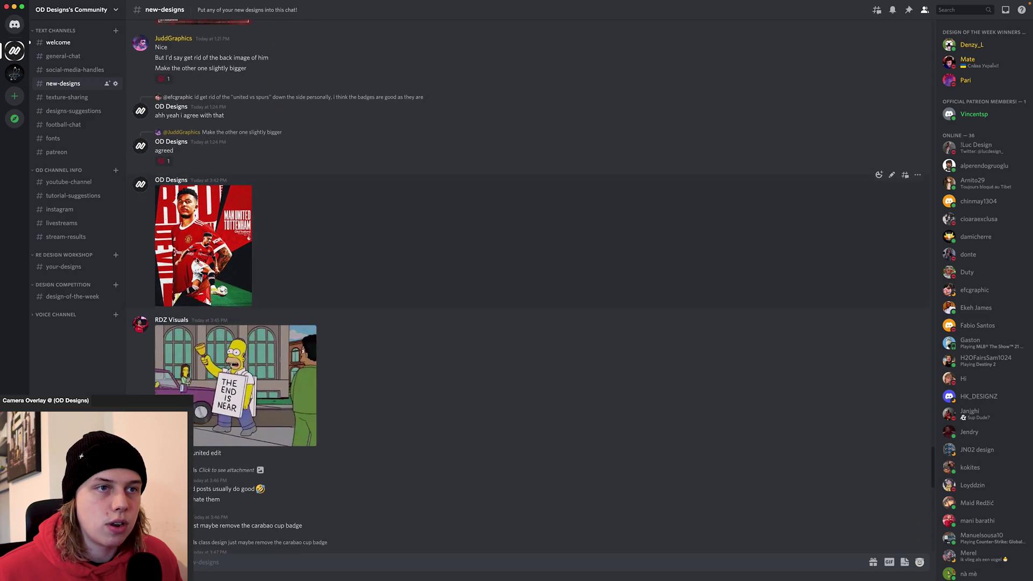
scroll(241, 259, "up", 10)
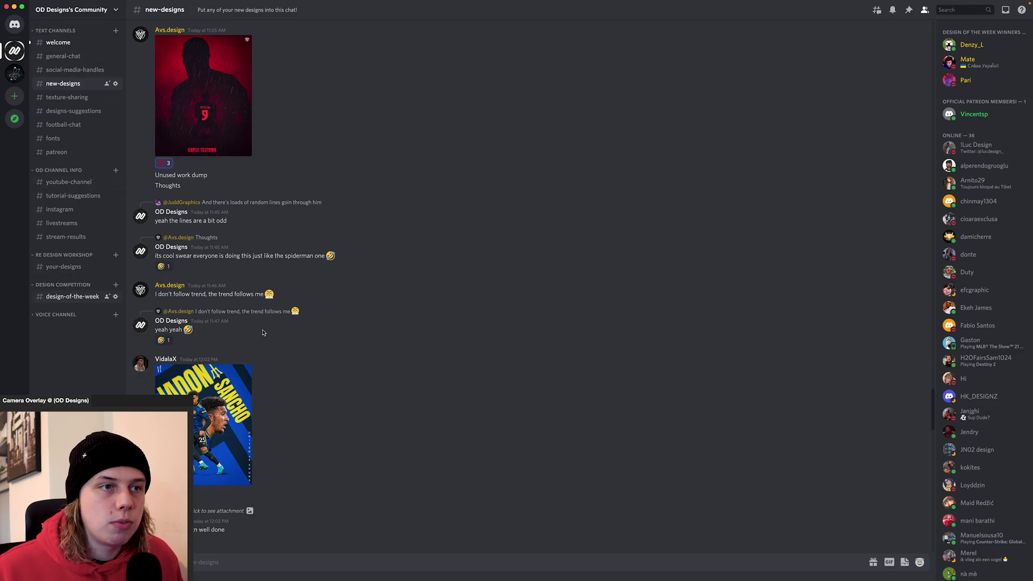
Browse the design-of-the-week channel and view the winning design at a larger size
left_click(67, 296)
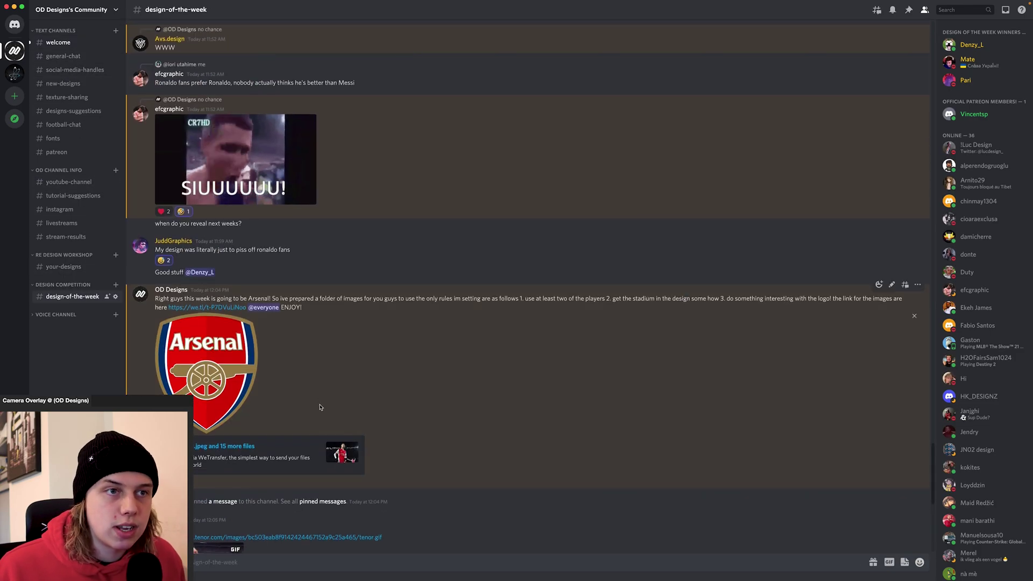
scroll(392, 301, "up", 10)
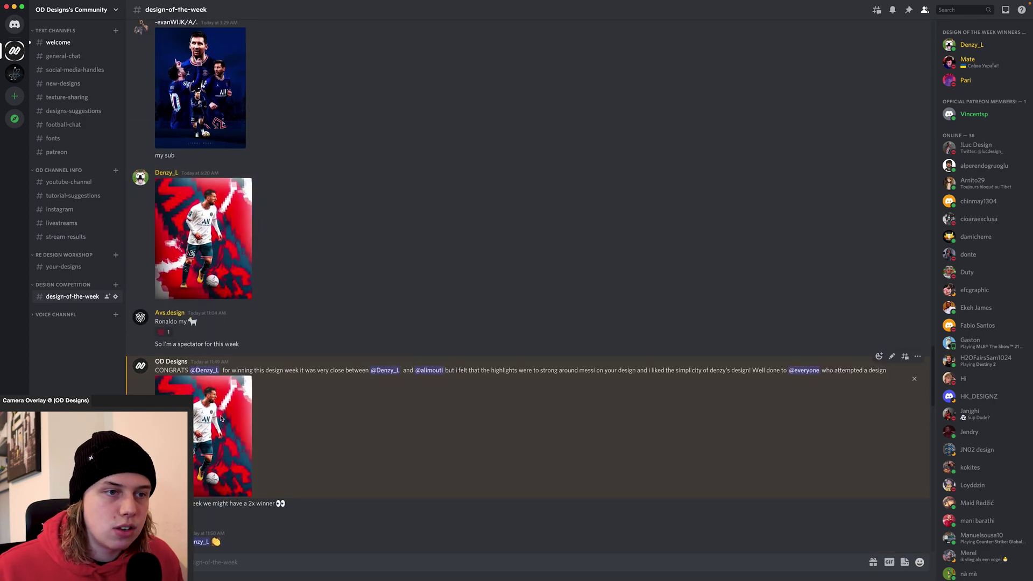
scroll(221, 418, "down", 2)
left_click(202, 345)
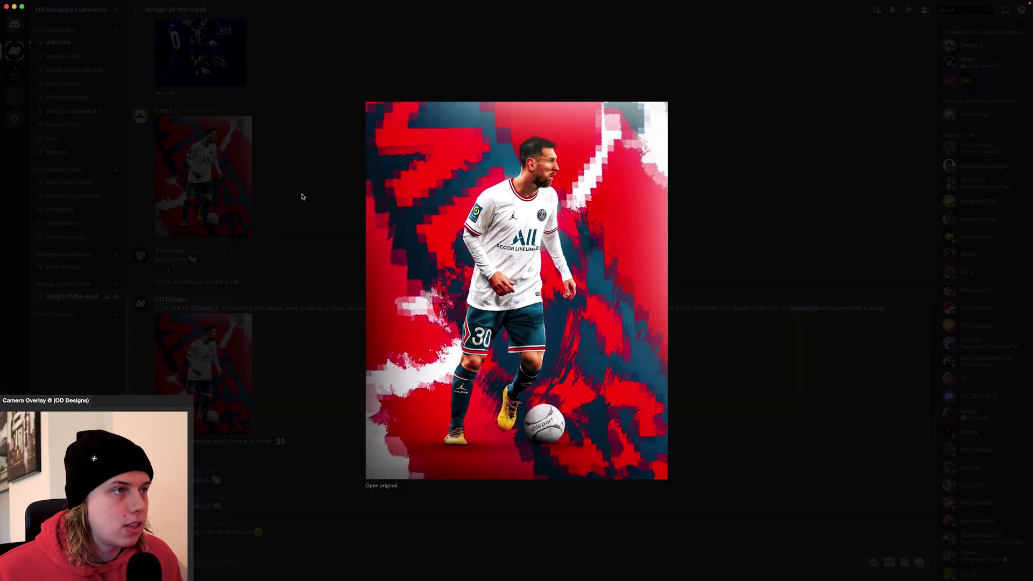
left_click(722, 454)
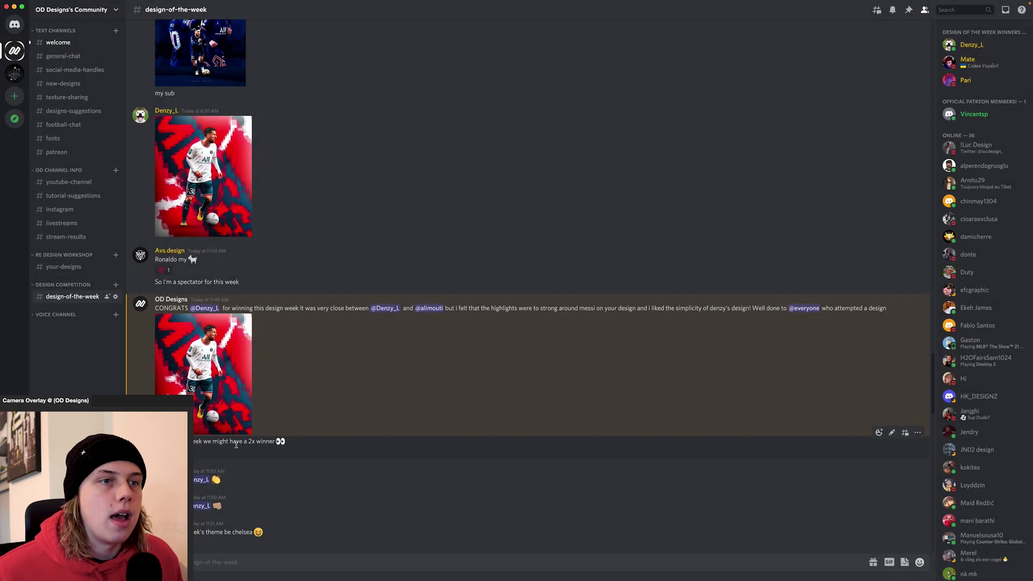
scroll(237, 445, "down", 10)
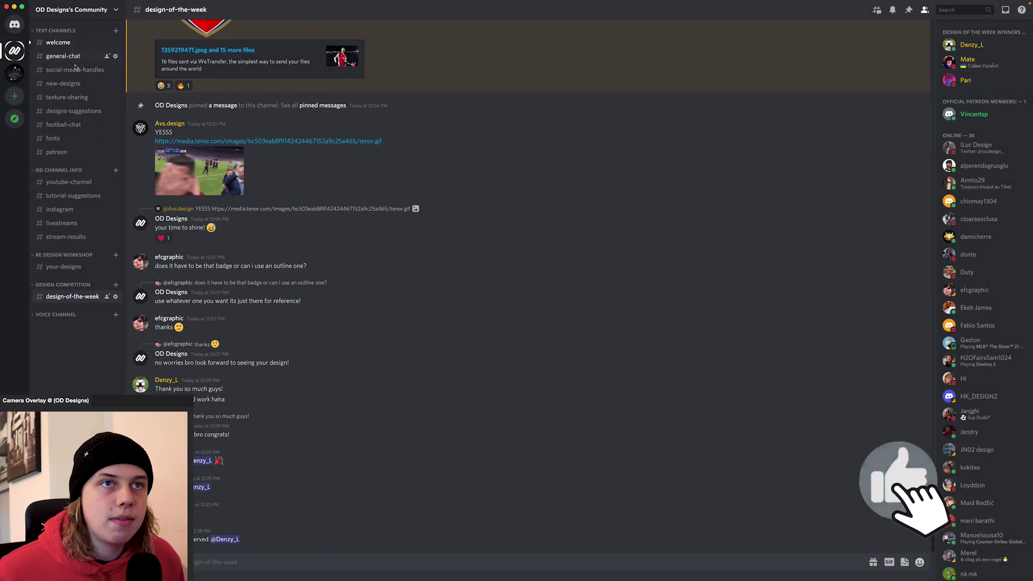
View the welcome and new-designs channels and take the Discord window out of full screen
left_click(58, 42)
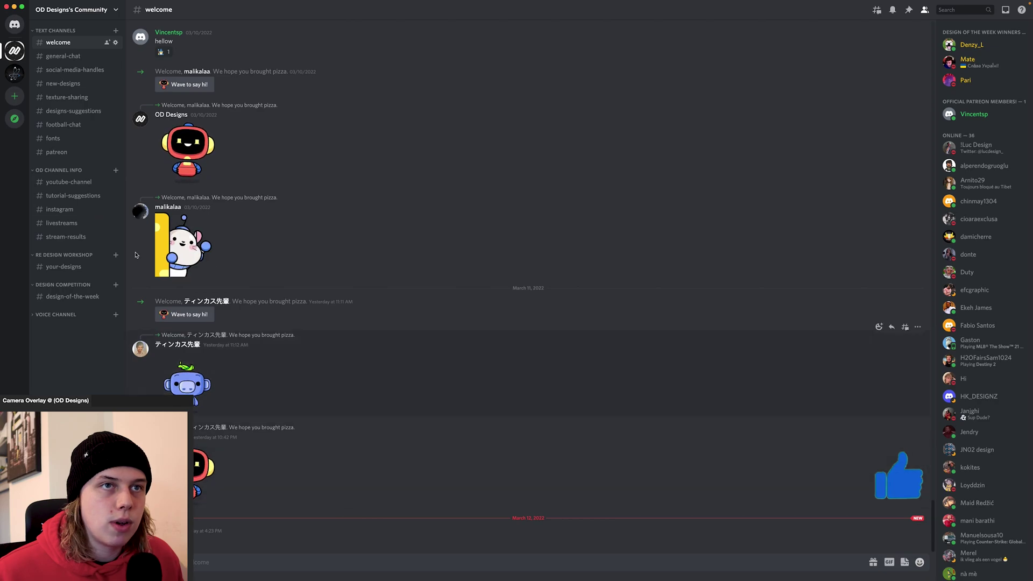
scroll(1013, 281, "down", 1)
scroll(1014, 282, "up", 1)
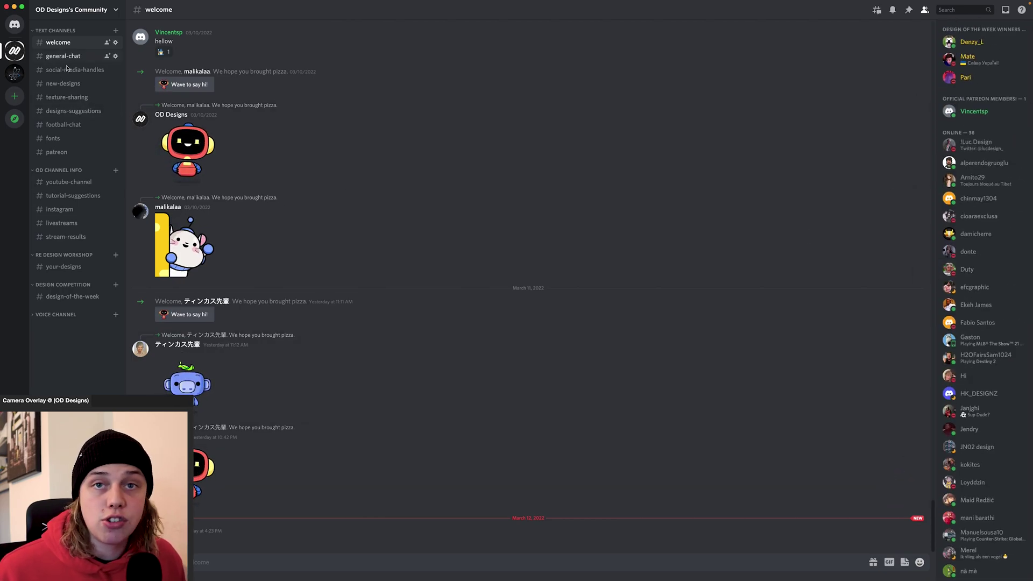
left_click(74, 86)
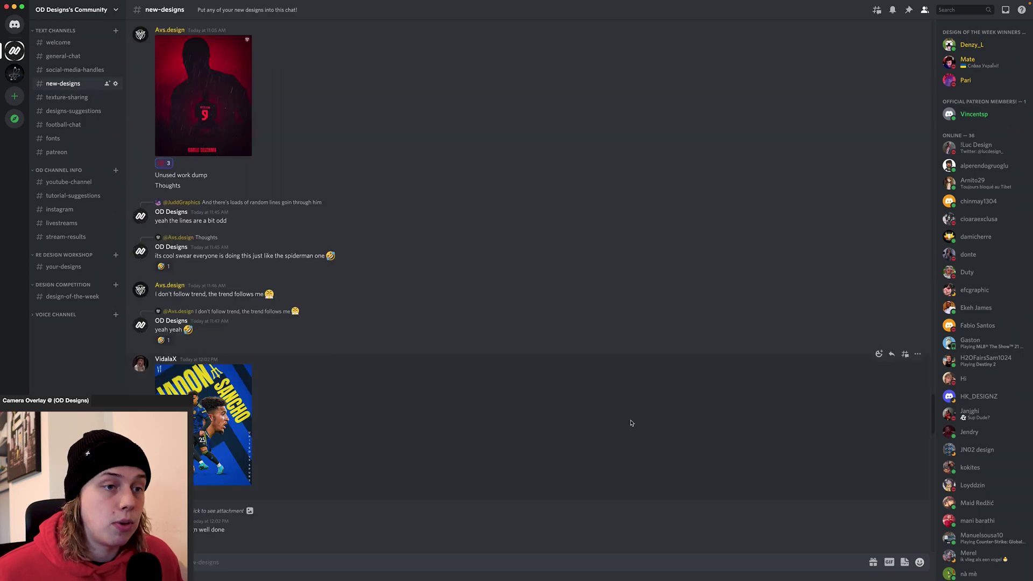
left_click(22, 6)
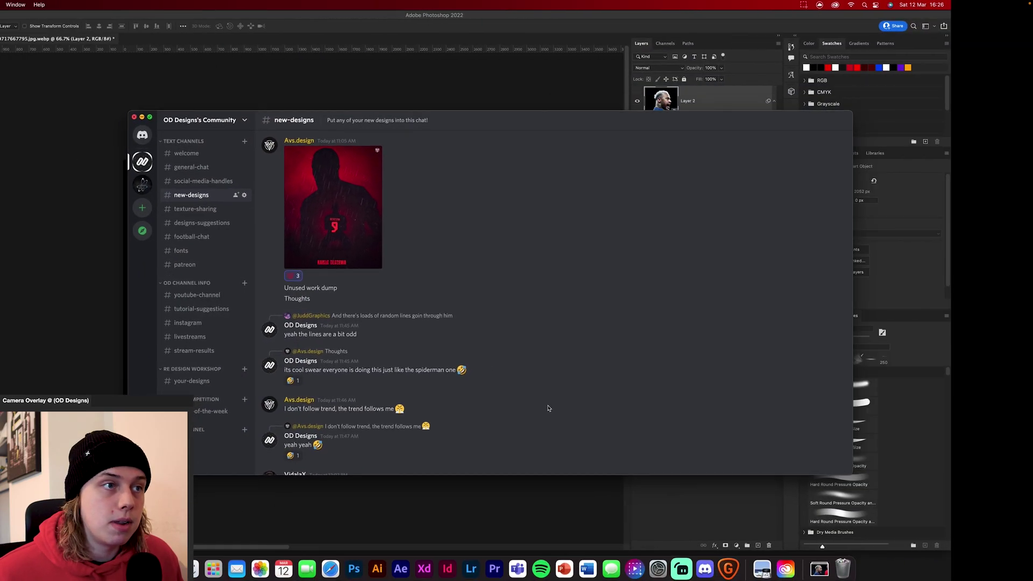